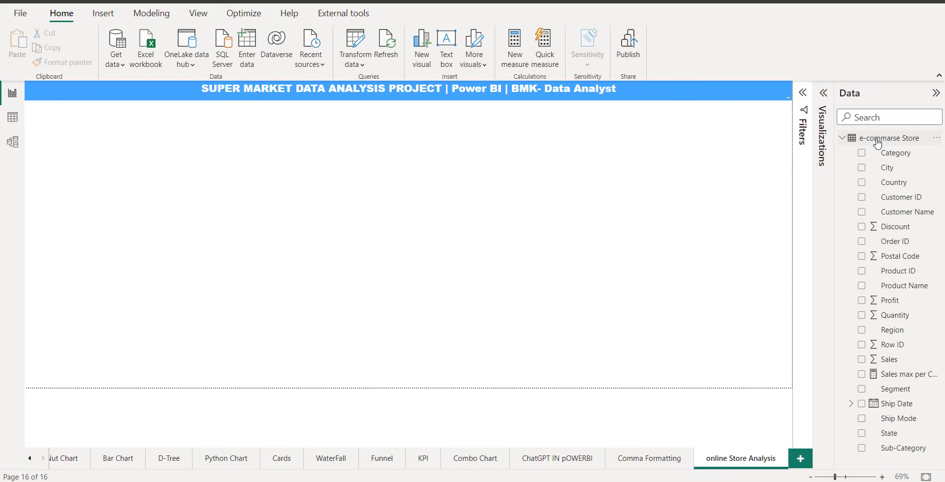
Review the fields of the e-commarse Store table and its rows in the data table, and return to the report.
left_click(842, 138)
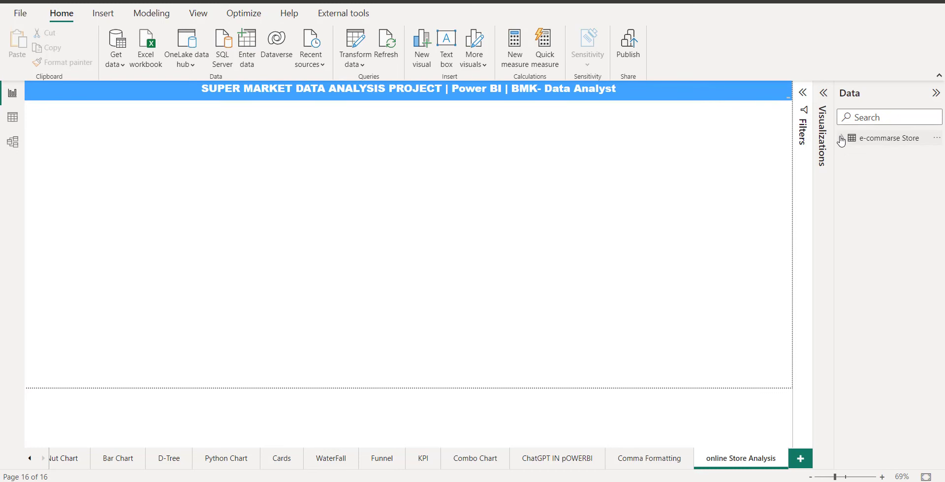
left_click(841, 139)
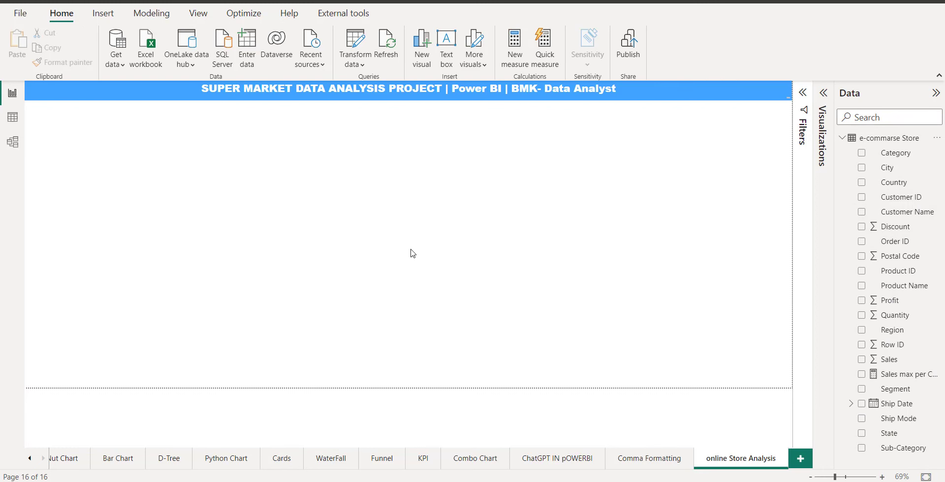
left_click(12, 117)
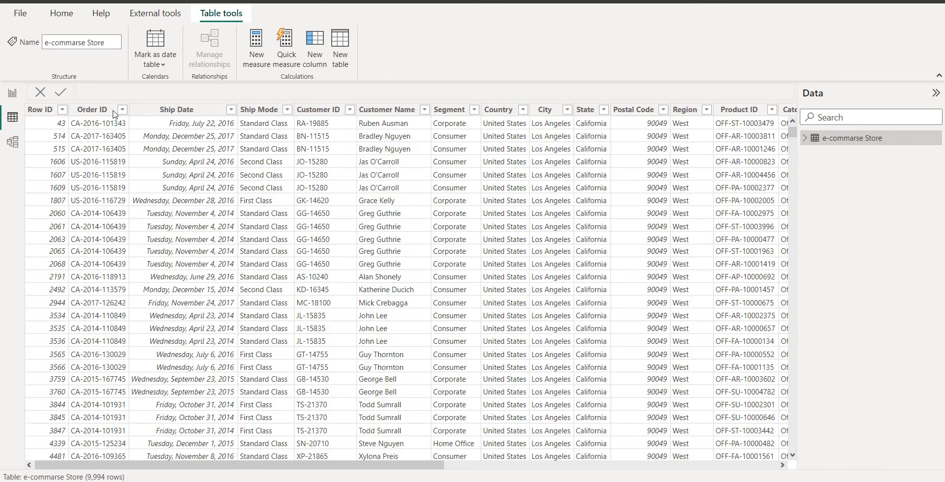
left_click(13, 96)
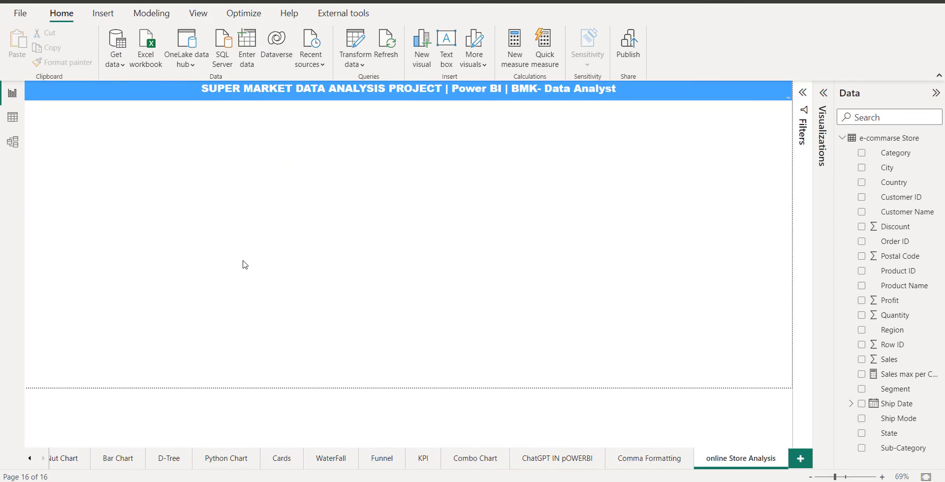
Show the visual-building options for the online Store Analysis page.
left_click(823, 93)
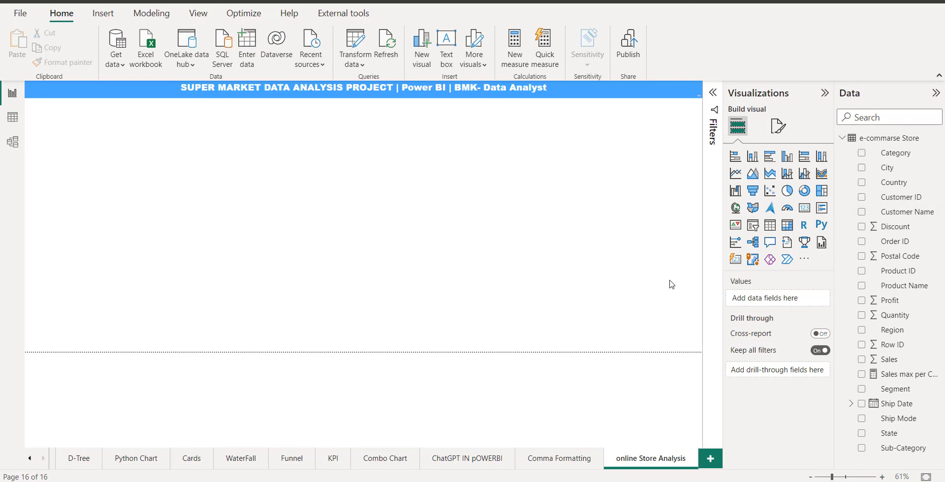
left_click(804, 208)
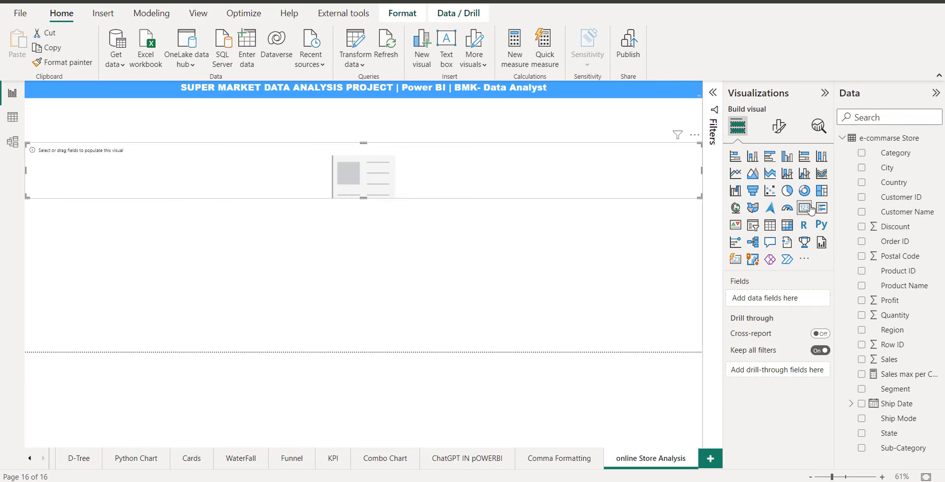
left_click(694, 140)
left_click(711, 146)
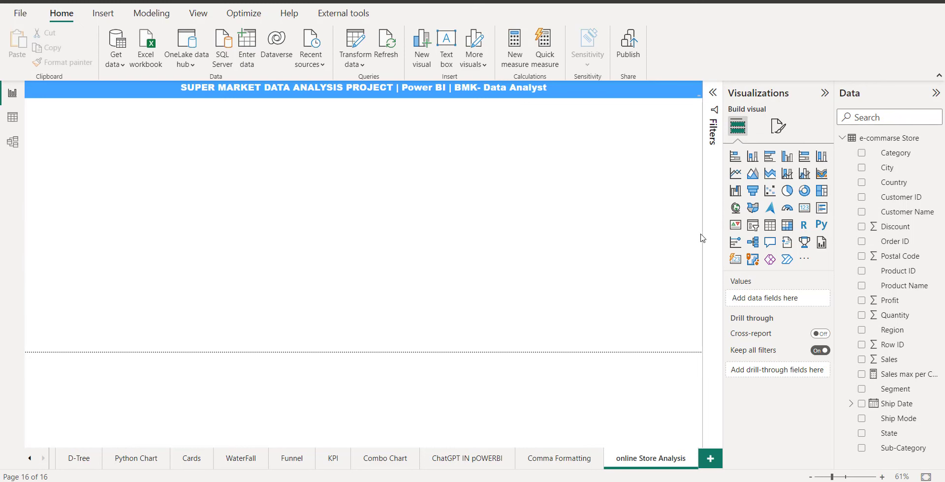
Add a card visual, shrink it to about a quarter of the page width and place it at the row start beneath the title banner.
left_click(804, 208)
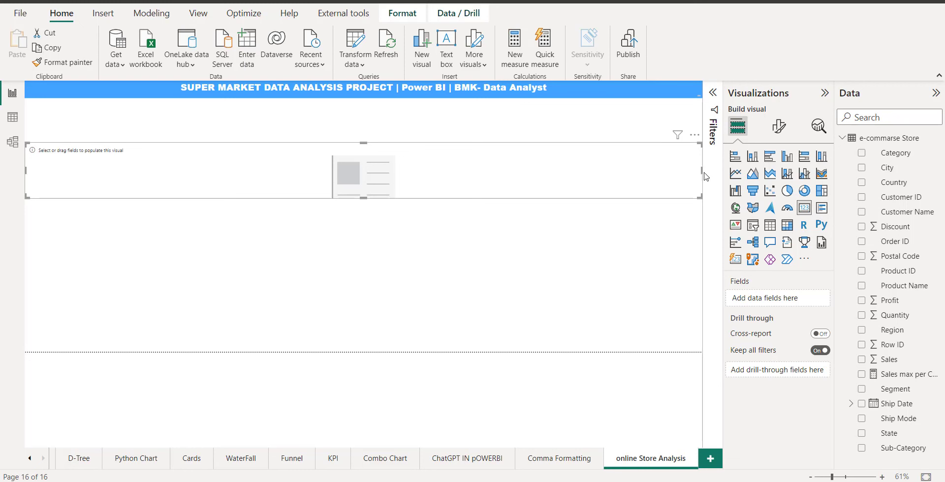
left_click_drag(700, 198, 226, 219)
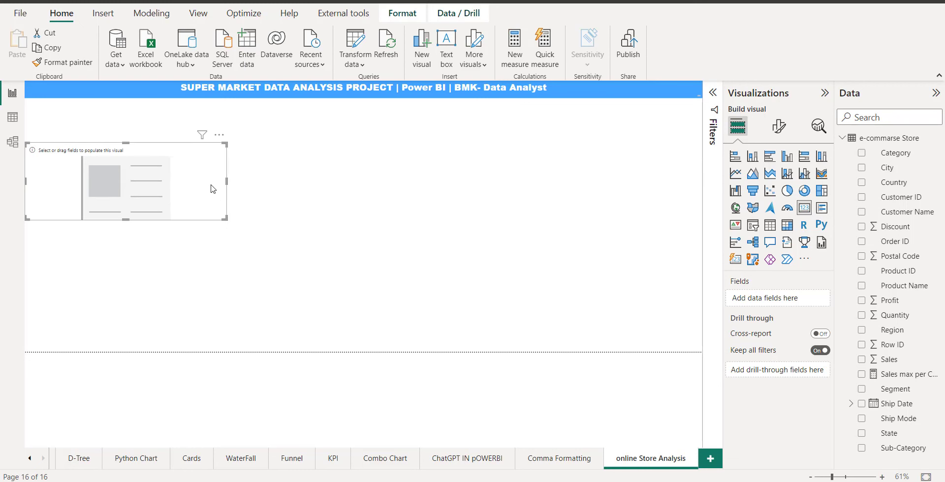
left_click_drag(102, 197, 103, 152)
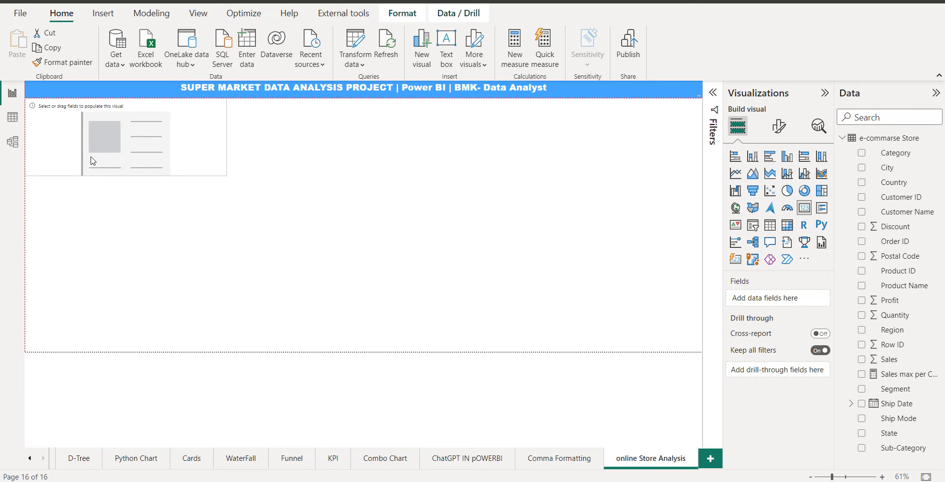
left_click_drag(227, 174, 198, 178)
left_click_drag(125, 142, 153, 155)
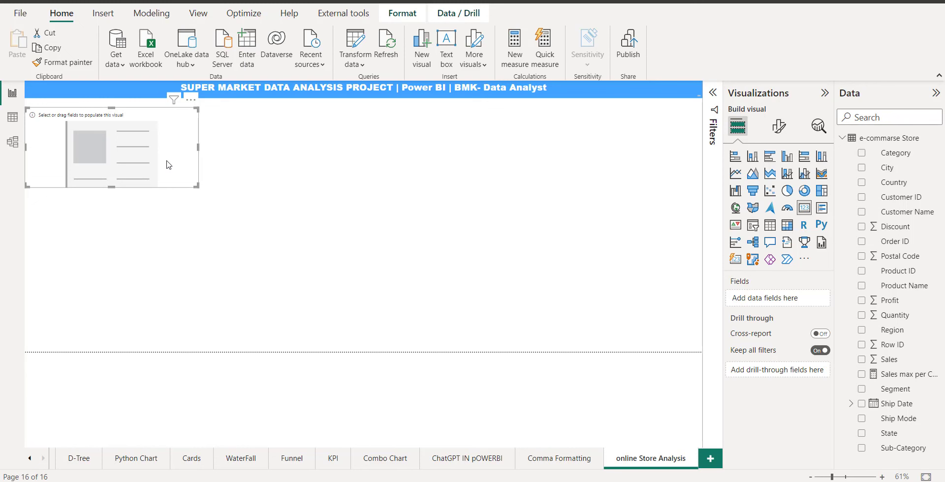
Duplicate the empty card three times and arrange the four cards in a row beneath the title banner.
key("ctrl+c")
left_click(299, 141)
key("ctrl+v")
left_click_drag(149, 161, 660, 177)
key("ctrl+v")
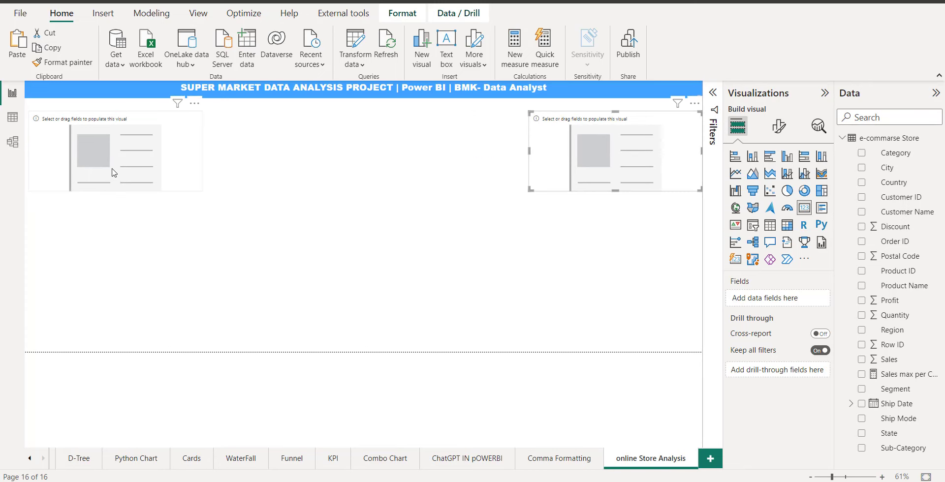
left_click_drag(112, 172, 437, 176)
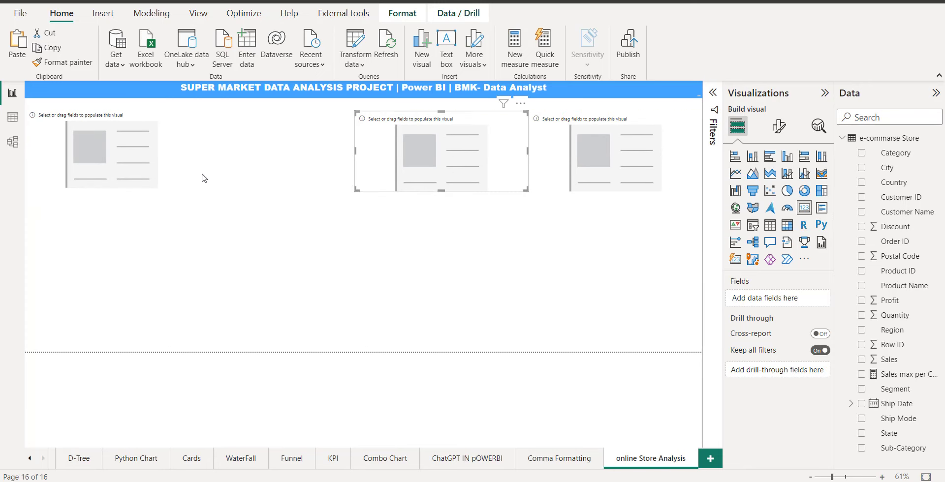
left_click(134, 165)
key("ctrl+v")
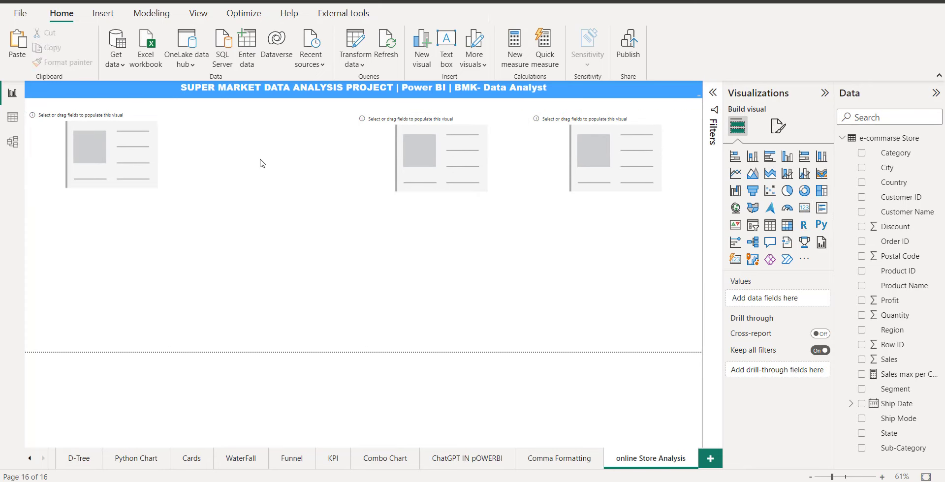
left_click_drag(123, 164, 281, 173)
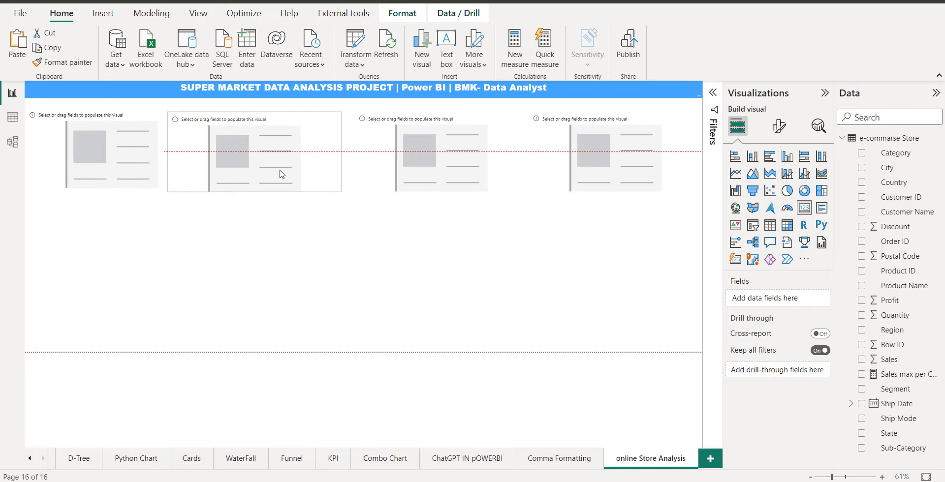
left_click(233, 258)
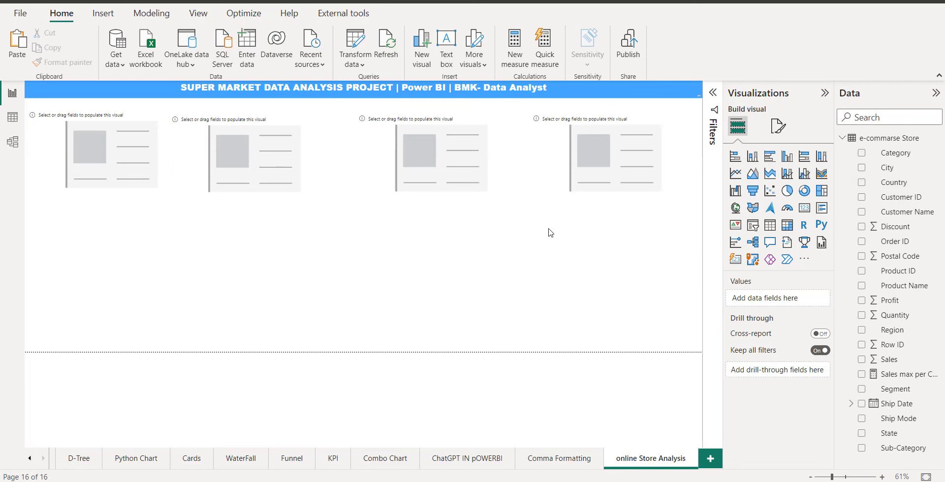
Make the first card show the distinct count of Order ID and nudge it slightly upward.
left_click(109, 151)
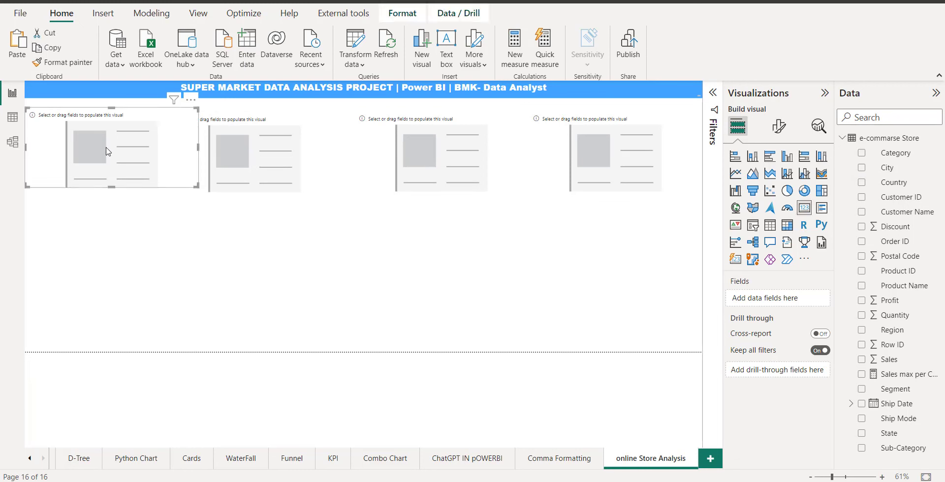
left_click(904, 317)
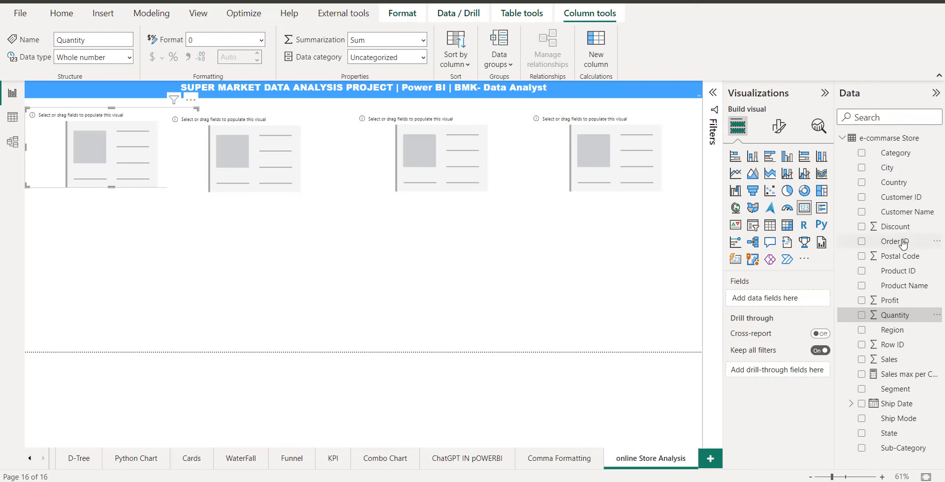
left_click_drag(905, 241, 806, 301)
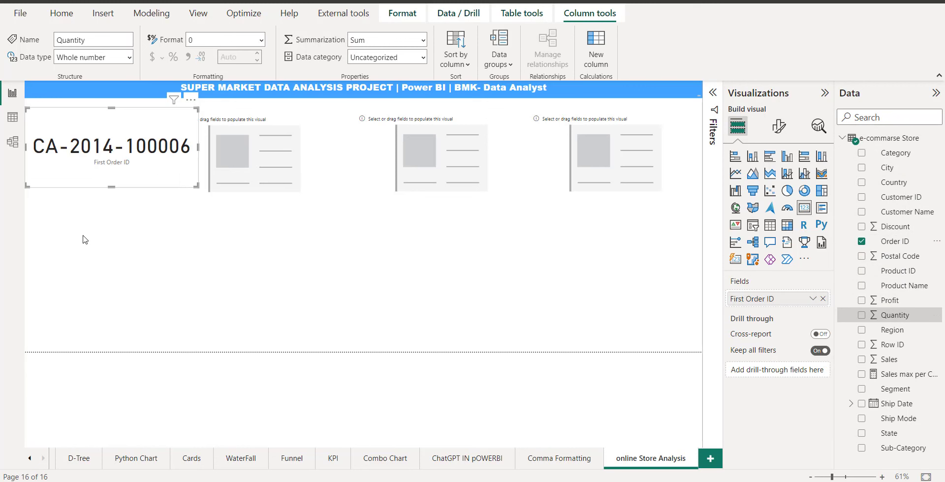
left_click(813, 298)
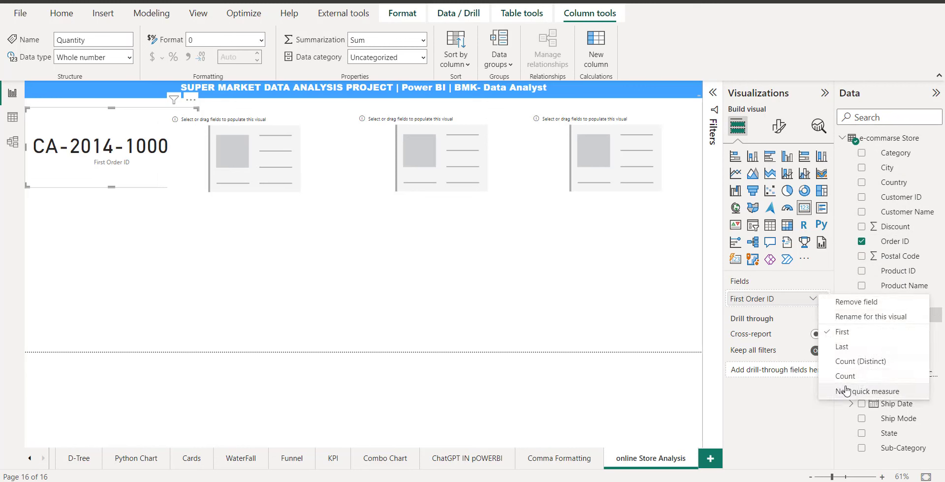
left_click(851, 362)
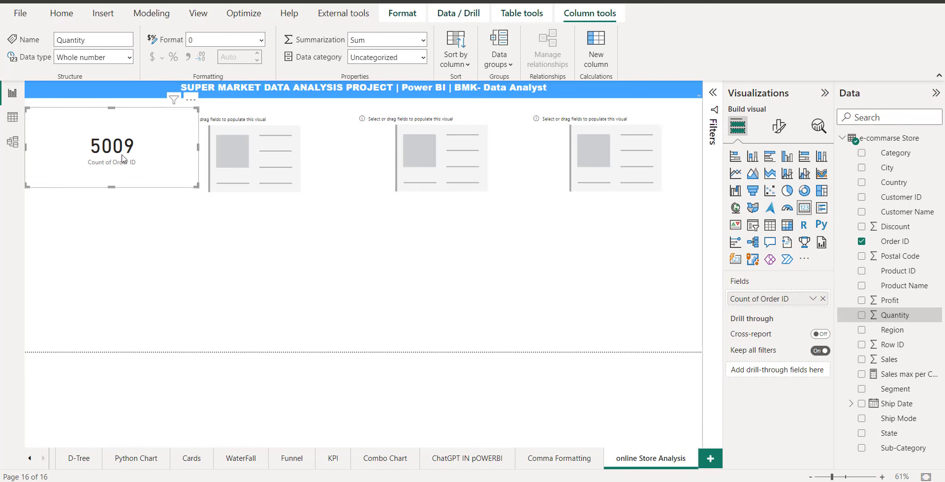
left_click_drag(126, 162, 127, 158)
Align the second card with the first and make it show the distinct count of Customer ID.
left_click_drag(272, 168, 281, 161)
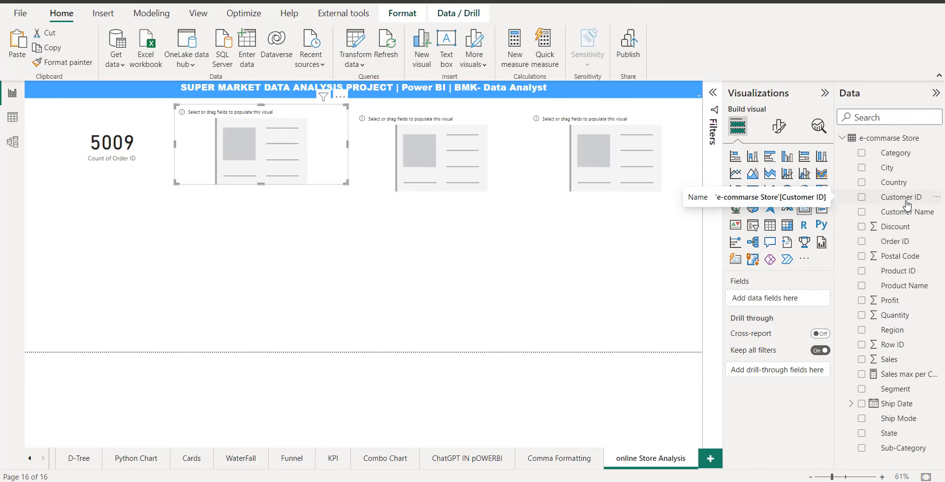
left_click_drag(908, 206, 805, 306)
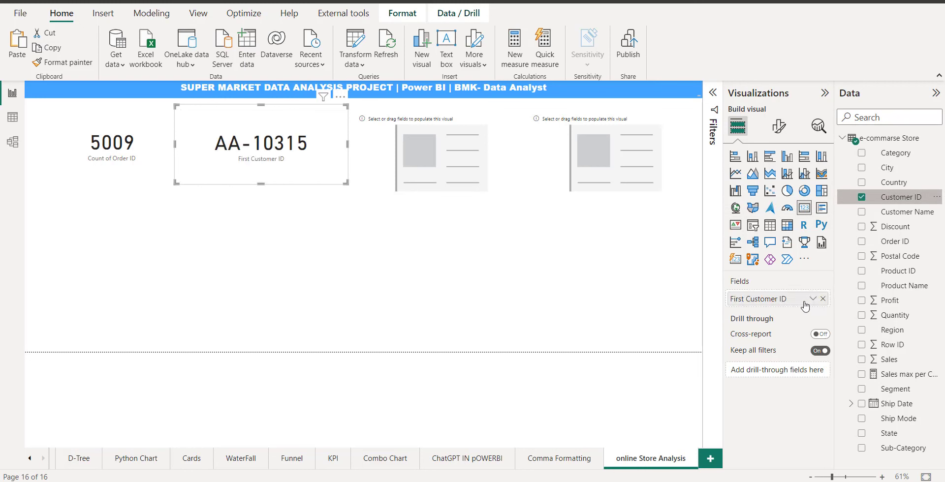
left_click(813, 300)
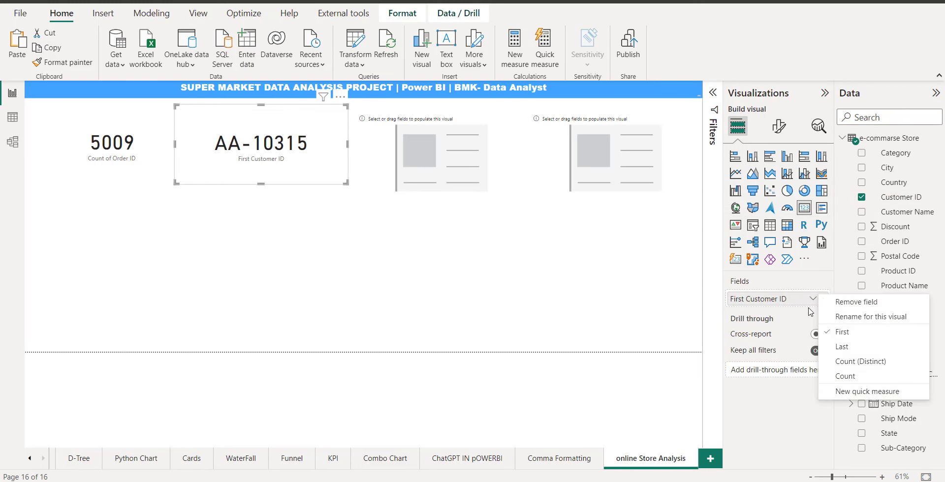
left_click(845, 364)
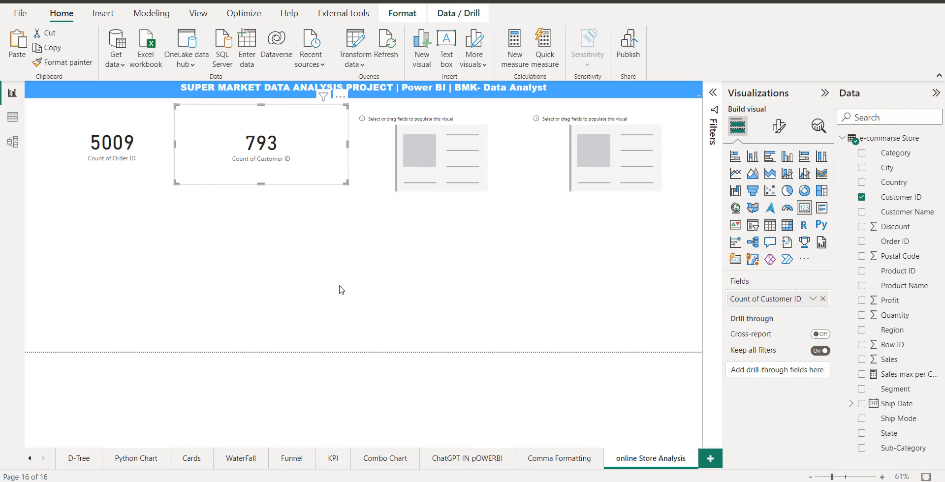
left_click(64, 145)
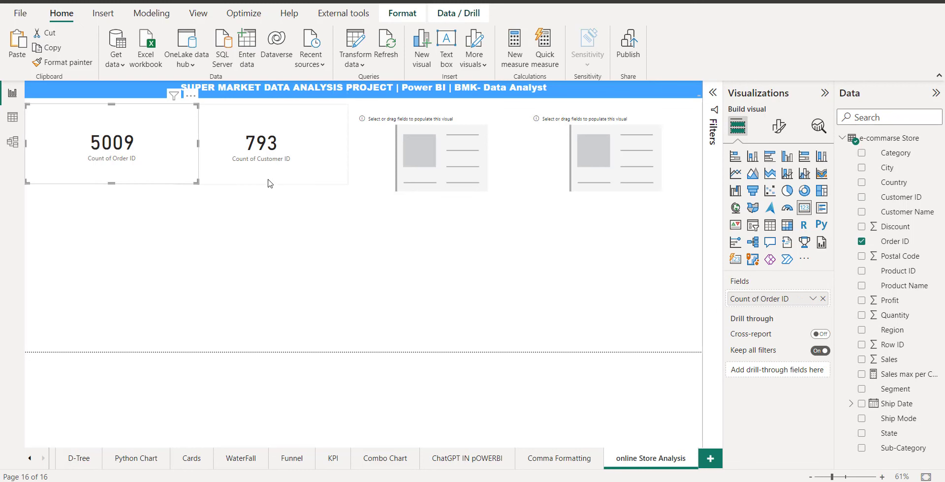
left_click(268, 180)
left_click(147, 176)
Make the third card show the sum of Quantity and align it with the first two cards.
left_click(413, 174)
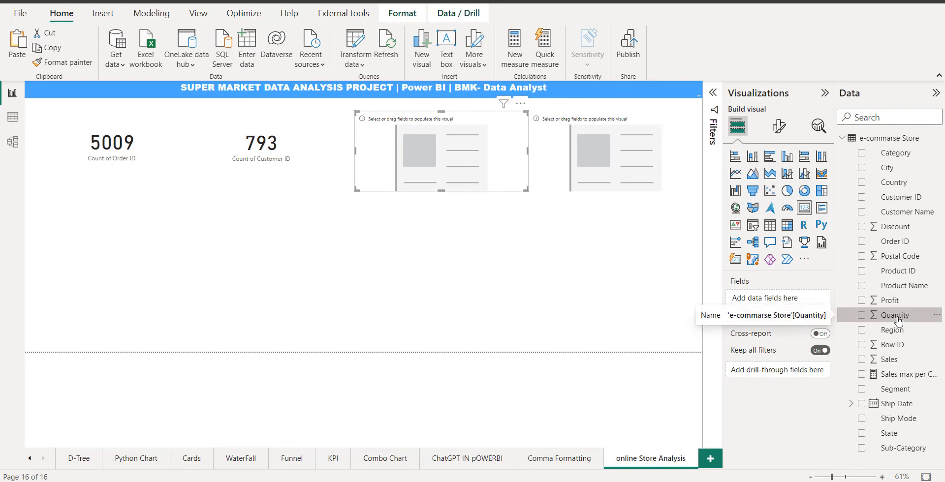
left_click_drag(899, 321, 755, 306)
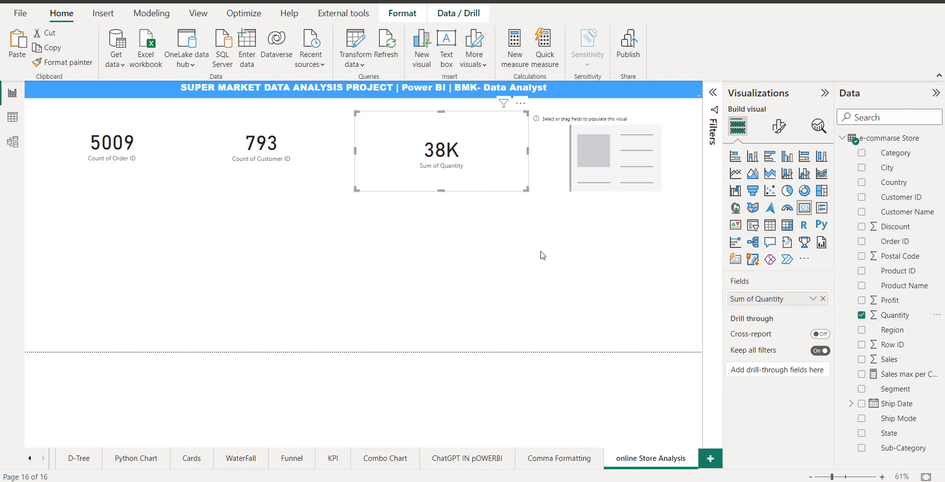
left_click_drag(480, 173, 512, 170)
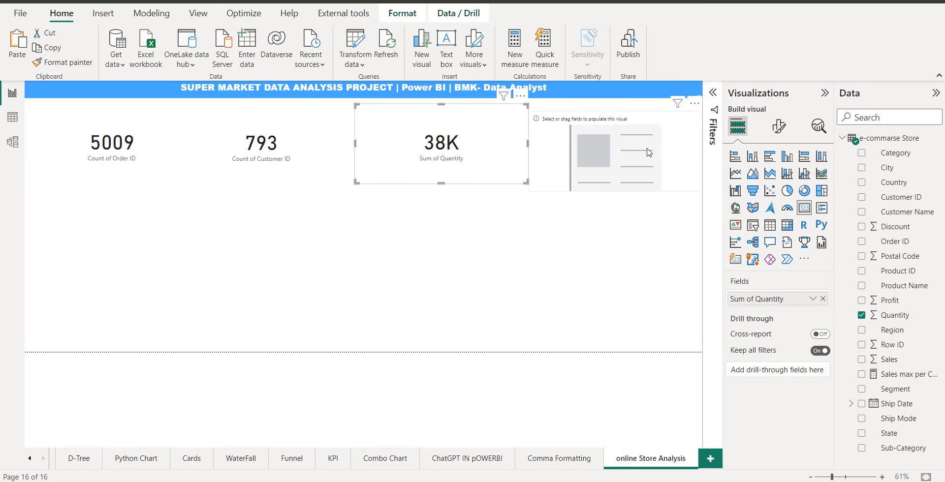
Make the fourth card show the distinct count of Product ID.
left_click(635, 158)
left_click(472, 176)
left_click(600, 177)
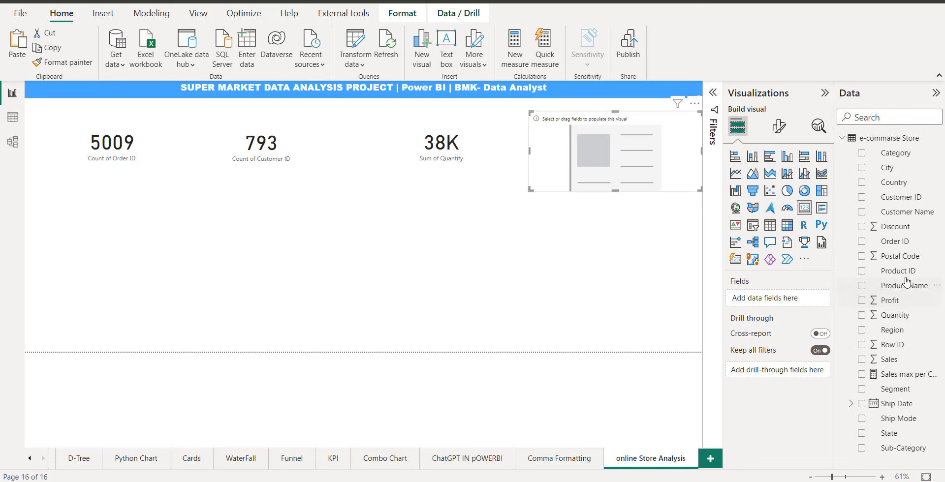
left_click_drag(902, 270, 800, 306)
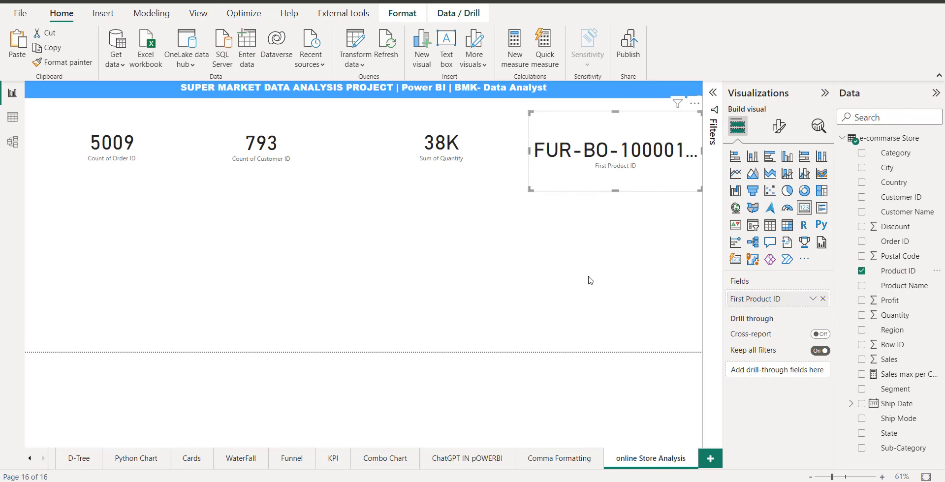
left_click(813, 298)
left_click(835, 363)
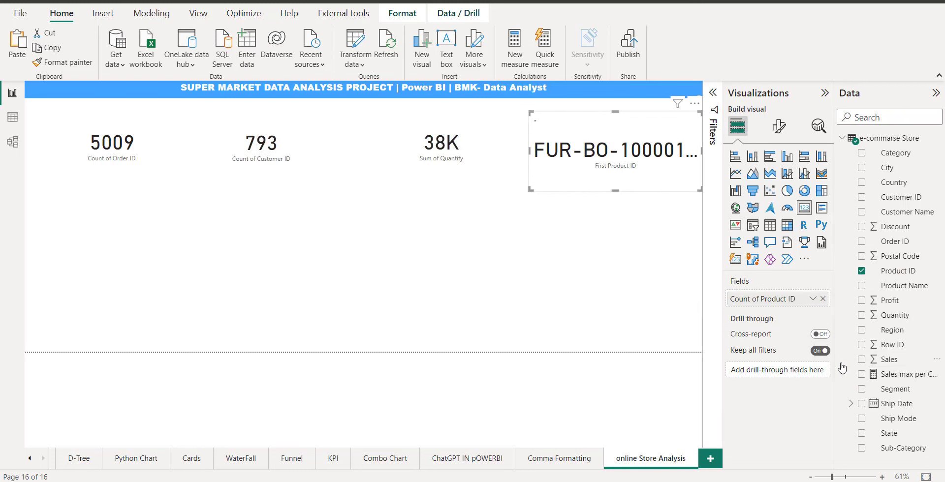
left_click(640, 285)
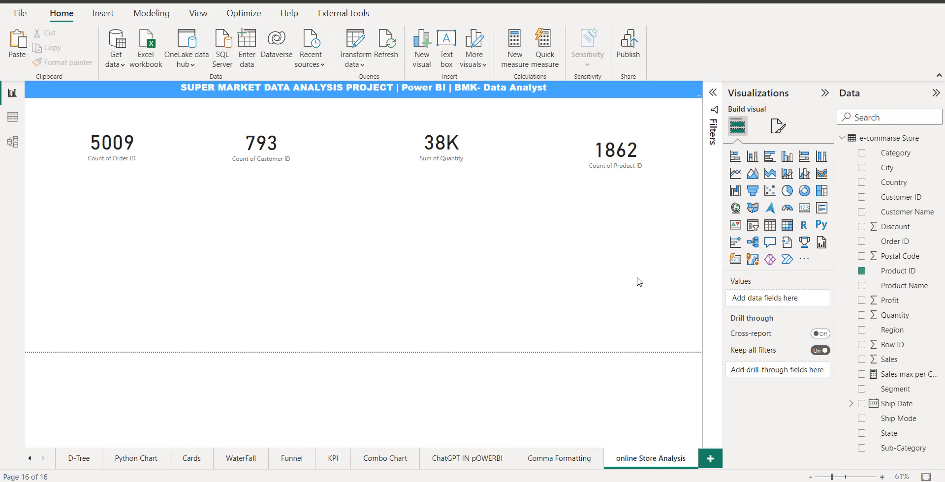
Hide the visual-building options to enlarge the report canvas and select the Order ID card.
left_click(824, 93)
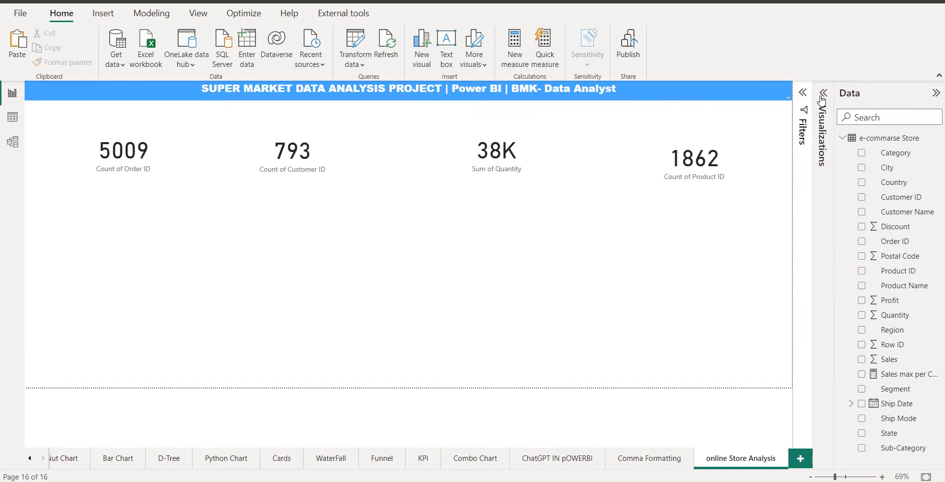
left_click(144, 165)
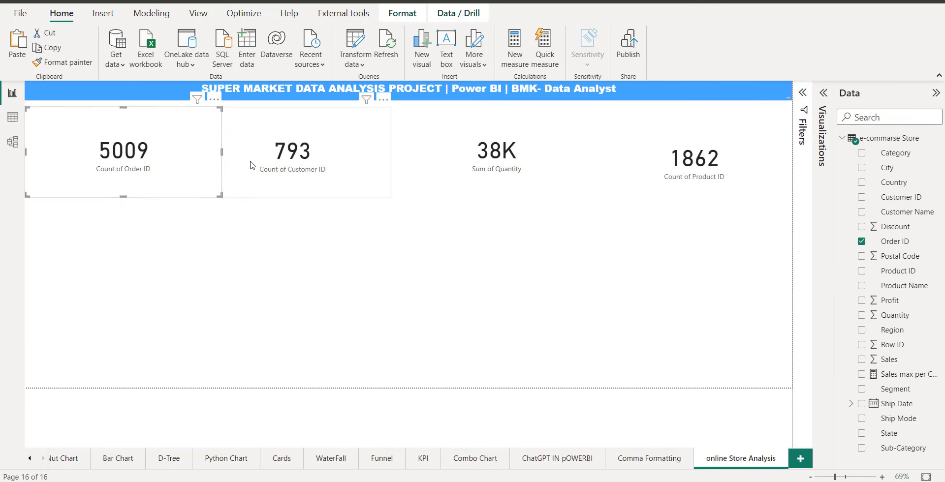
Align the four cards in one row directly beneath the title banner, shifting the order and customer cards slightly right.
left_click(249, 162)
left_click(497, 158)
left_click_drag(669, 166, 665, 153)
left_click_drag(534, 169, 536, 163)
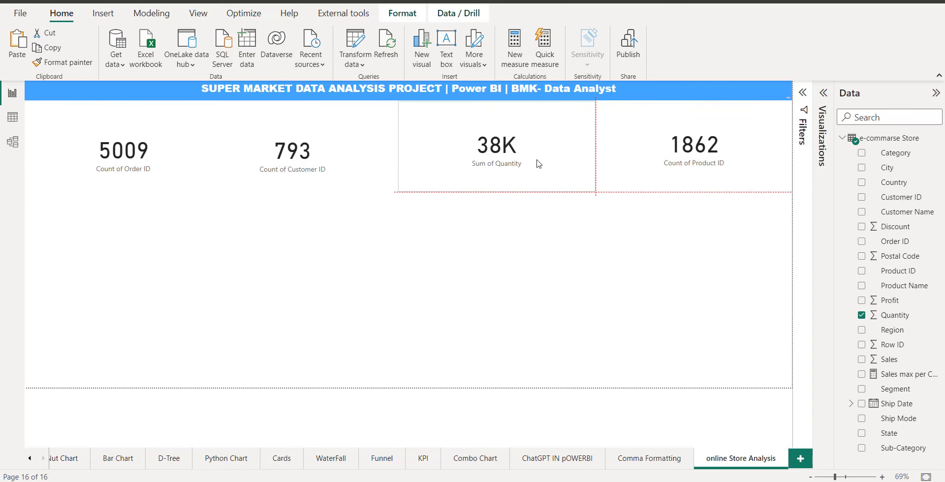
left_click_drag(313, 173, 318, 166)
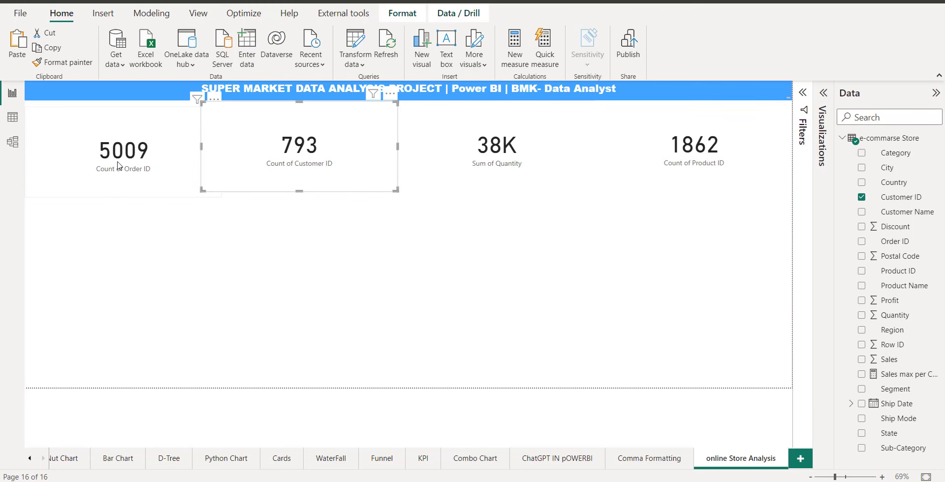
left_click_drag(105, 186, 112, 182)
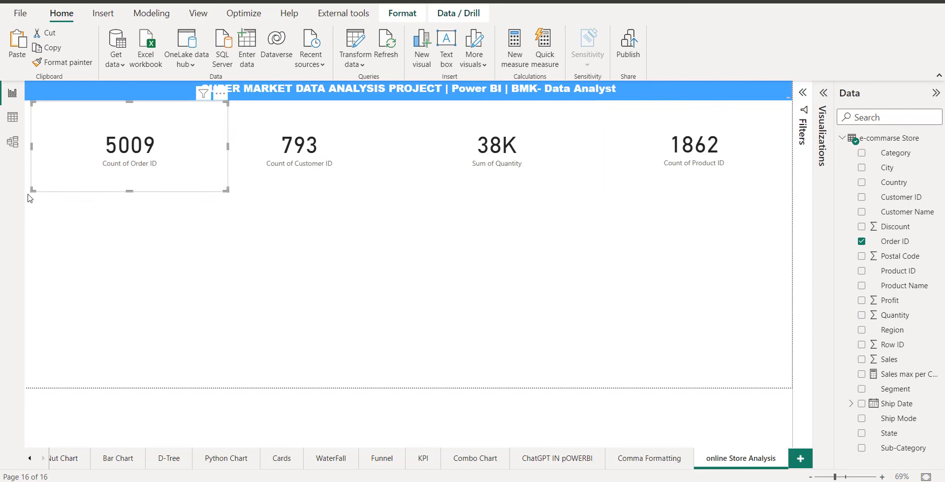
left_click(316, 167, "ctrl")
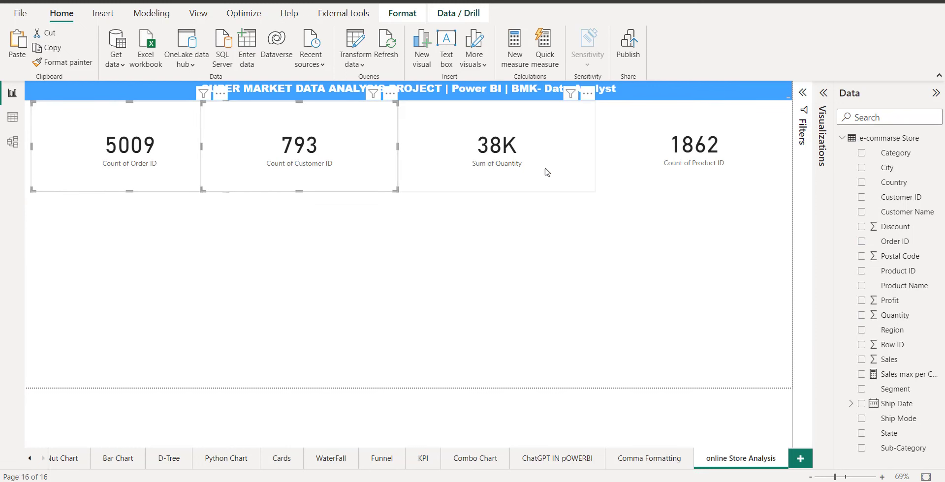
left_click(510, 160, "ctrl")
left_click(629, 178, "ctrl")
mouse_move(790, 192)
left_mouse_down()
mouse_move(781, 192)
mouse_move(791, 193)
left_mouse_up()
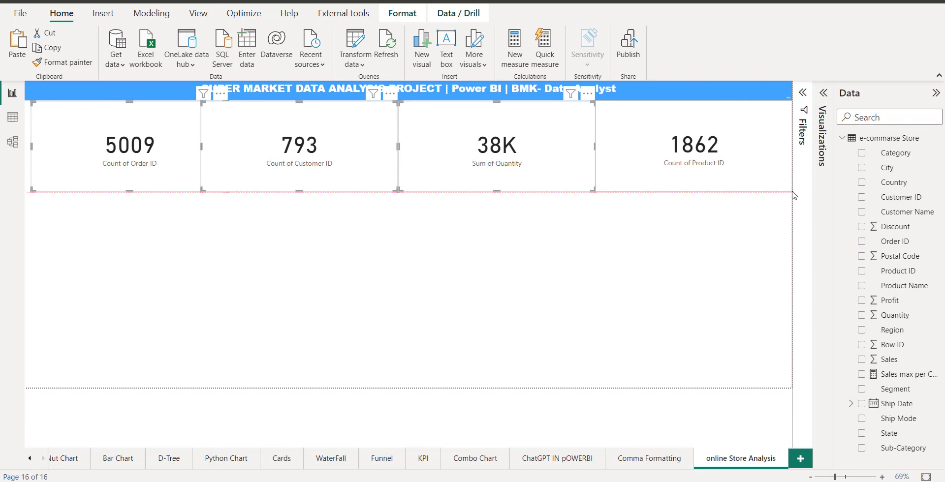
left_click(550, 294)
left_click(110, 154)
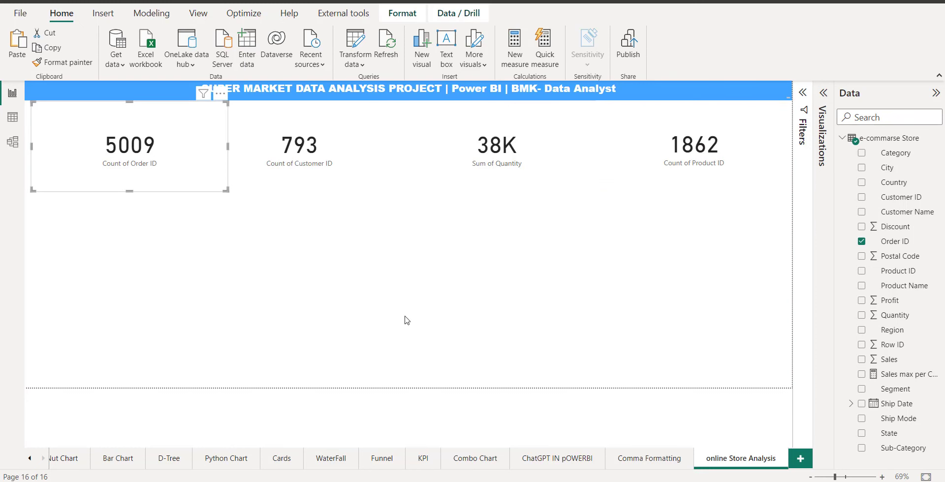
left_click(590, 331)
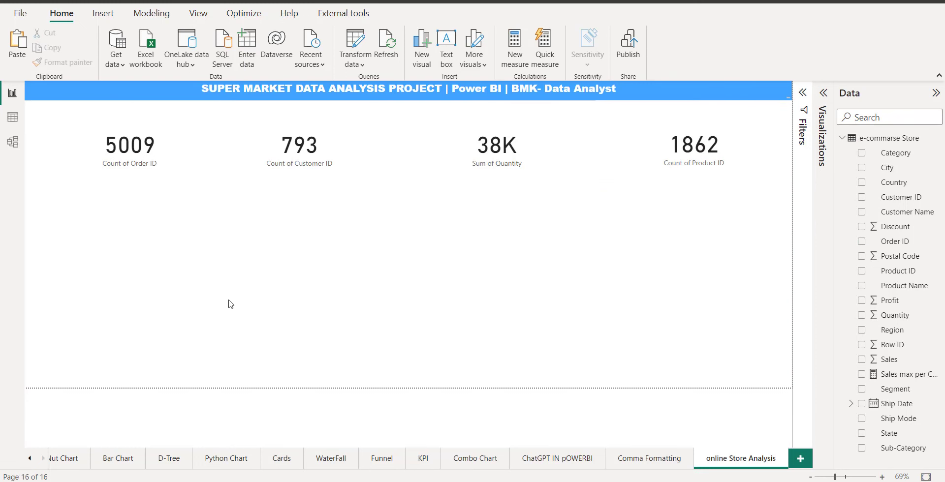
Set the report page's wallpaper colour to light grey.
left_click(830, 95)
left_click(778, 125)
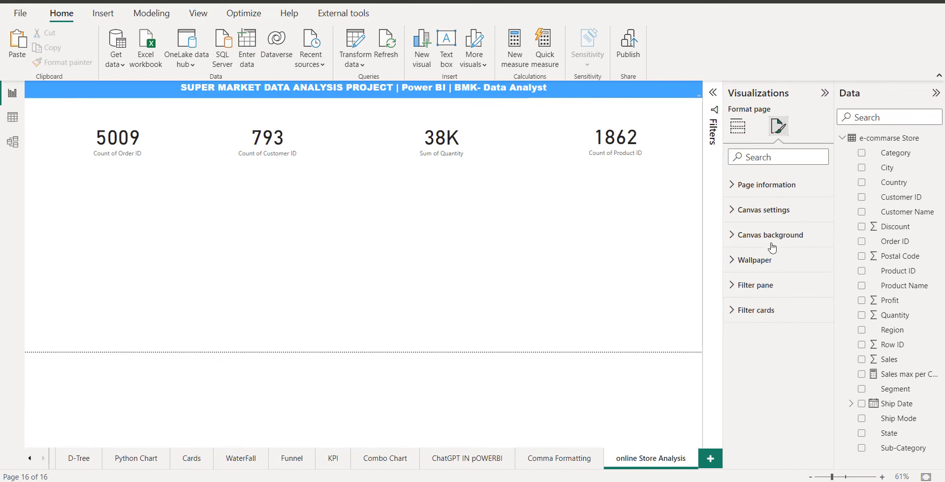
left_click(738, 261)
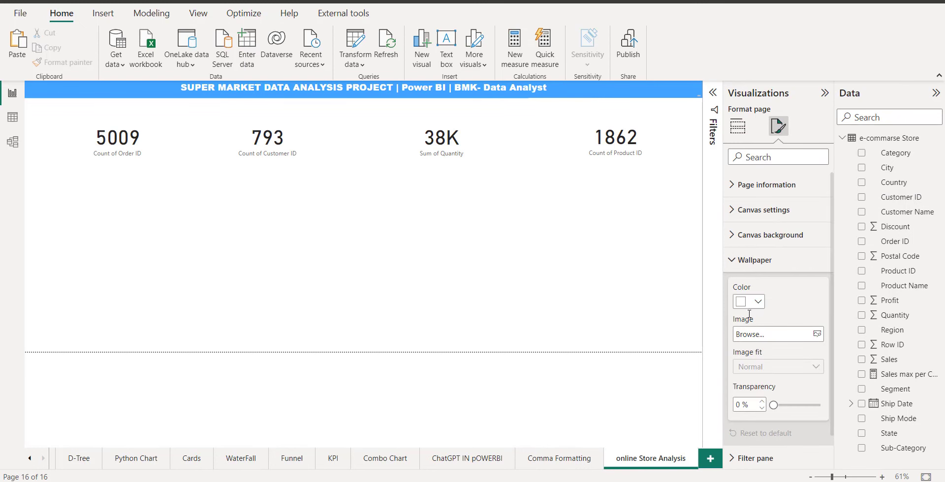
left_click(758, 303)
left_click(783, 247)
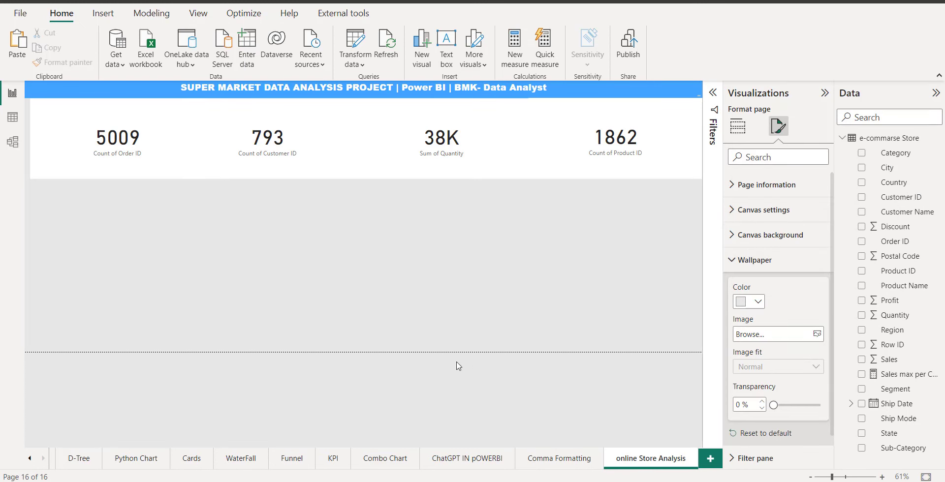
left_click(459, 290)
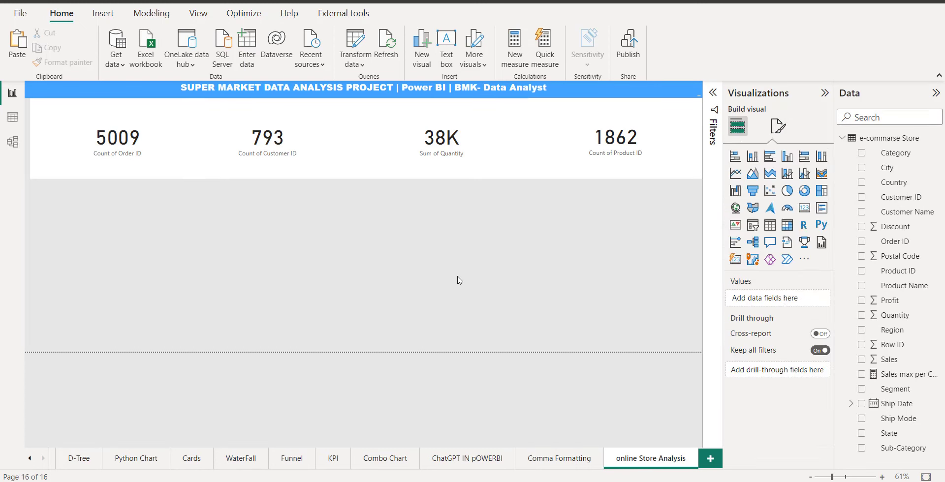
Shift the Product ID card slightly right to leave a gap after the Quantity card.
left_click(600, 171)
left_click_drag(526, 142, 538, 143)
left_click(779, 126)
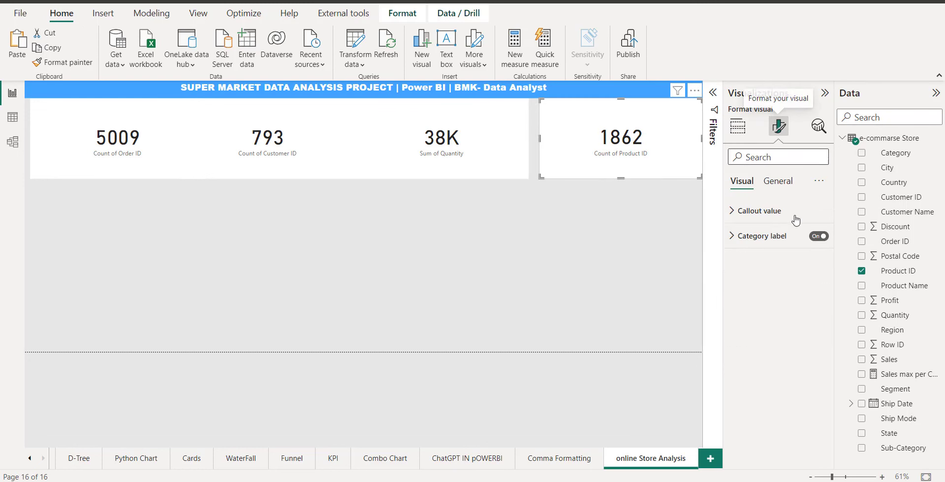
left_click(772, 182)
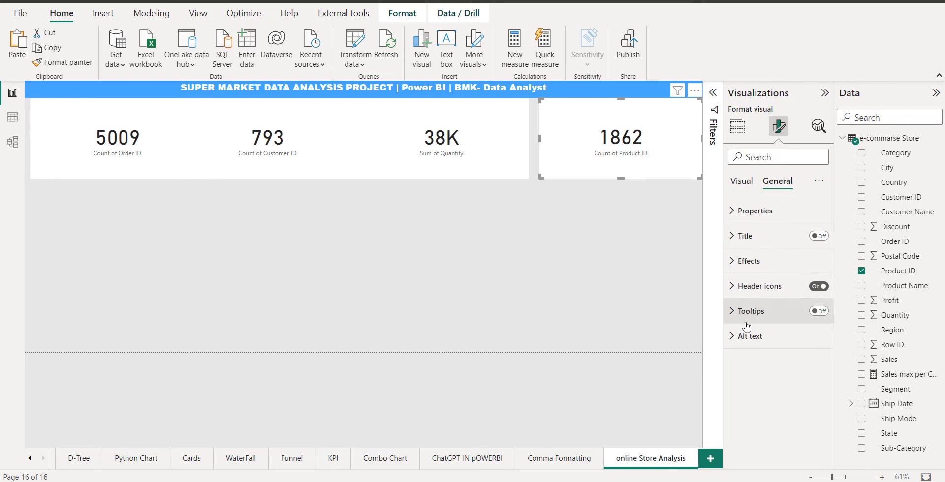
left_click(738, 126)
left_click(660, 239)
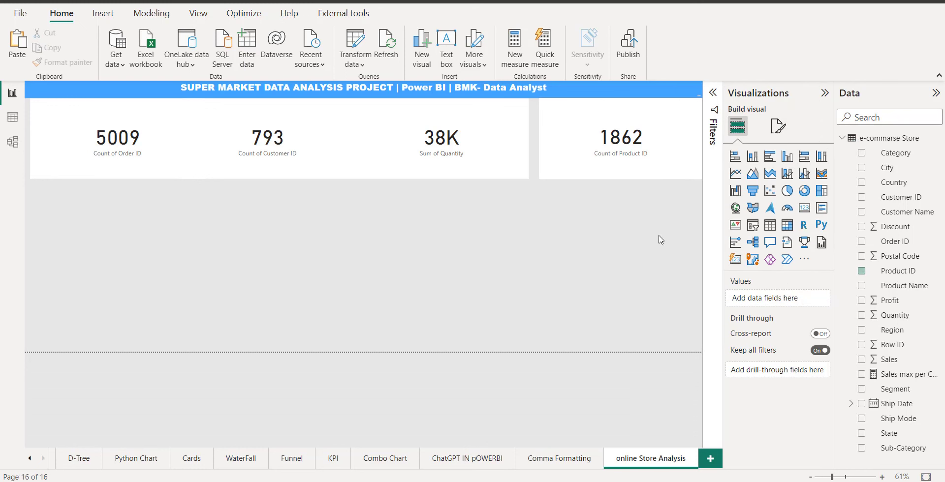
left_click(779, 126)
left_click(733, 261)
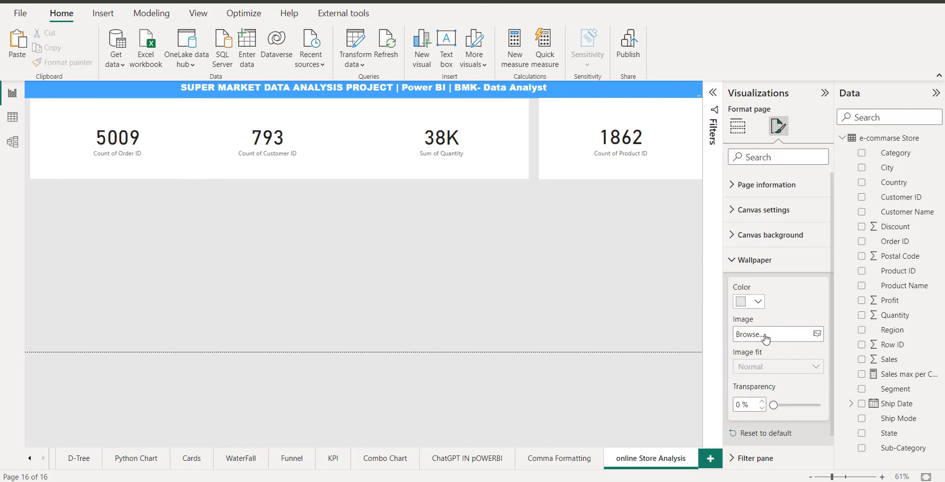
left_click(758, 303)
left_click(749, 134)
left_click(440, 429)
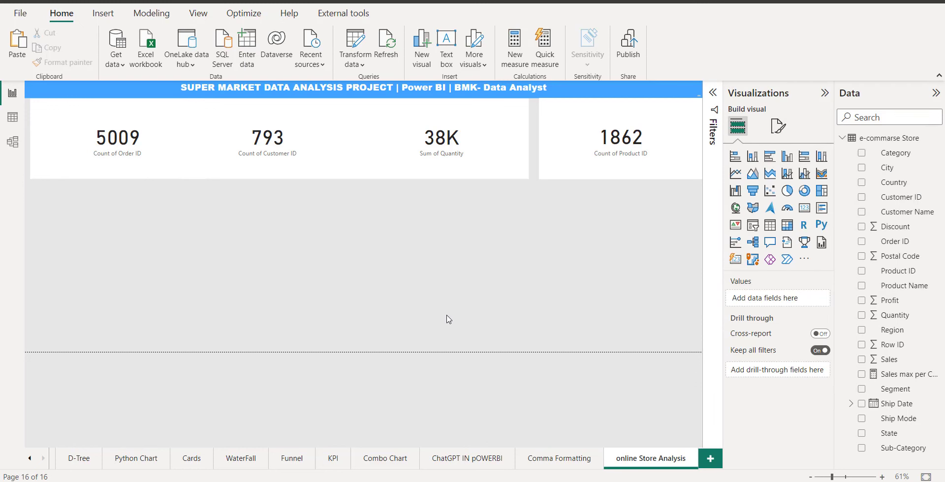
Shift the Customer ID card slightly right and narrow the Order ID card to leave a gap between them.
left_click(172, 152)
left_click_drag(222, 152, 231, 152)
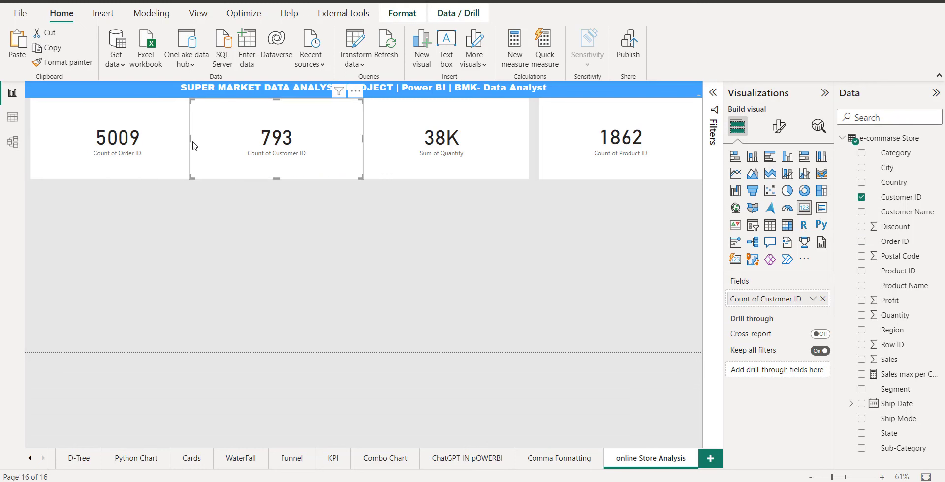
left_click(191, 146)
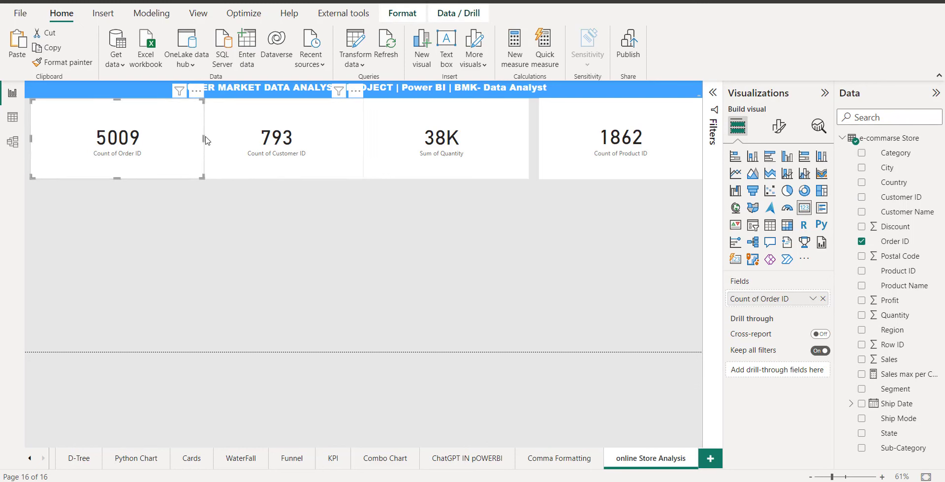
left_click(206, 141)
left_click(206, 142)
left_click_drag(204, 142, 172, 140)
Narrow the Customer ID card from its right edge to leave a gap before the Quantity card.
left_click(339, 150)
mouse_move(363, 141)
left_mouse_down()
mouse_move(342, 143)
mouse_move(363, 144)
left_mouse_up()
left_click(358, 140)
left_click(443, 246)
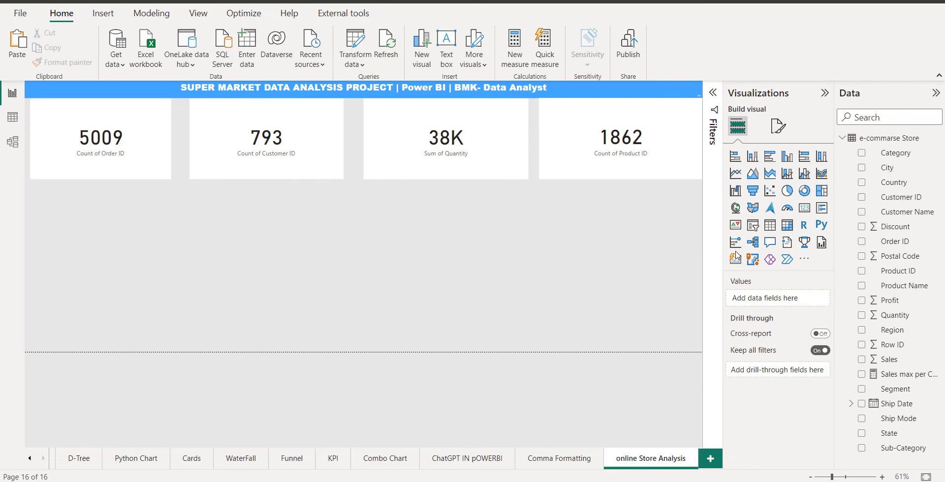
Hide the visual-building options and reduce the Order ID card's width and height.
left_click(825, 94)
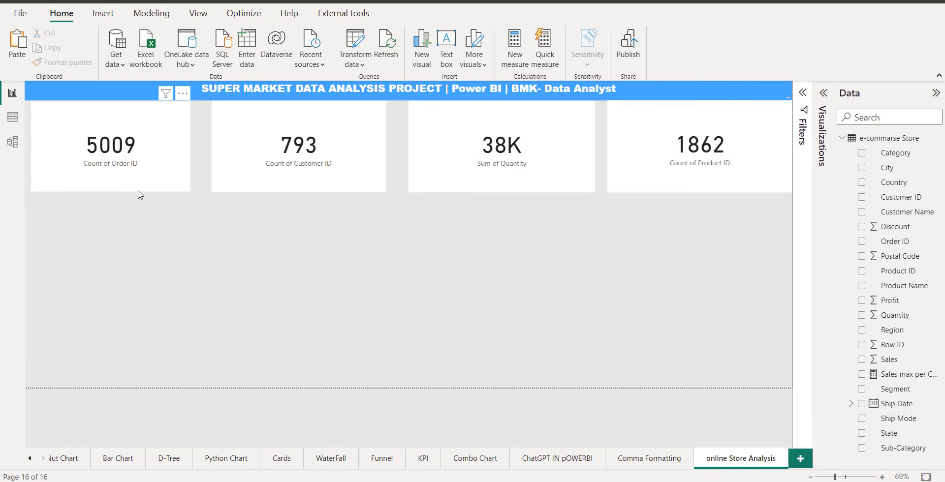
left_click(119, 132)
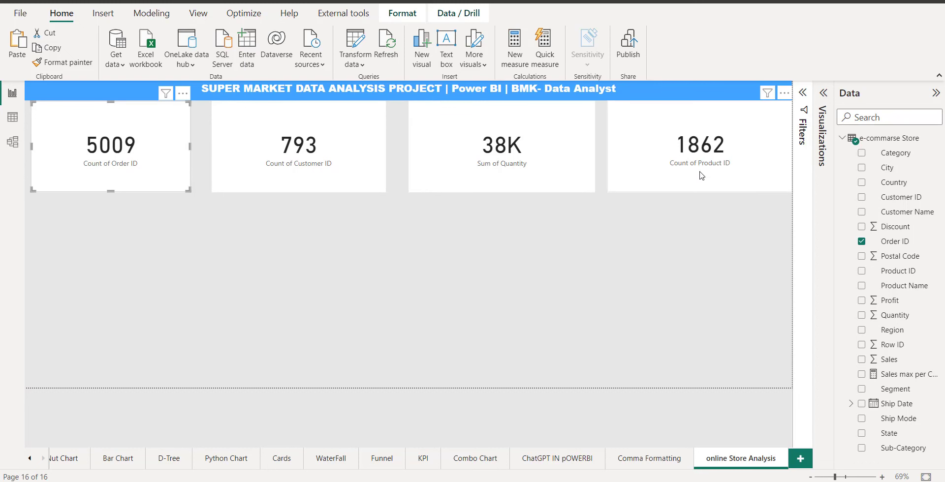
left_click(551, 284)
left_click(284, 164)
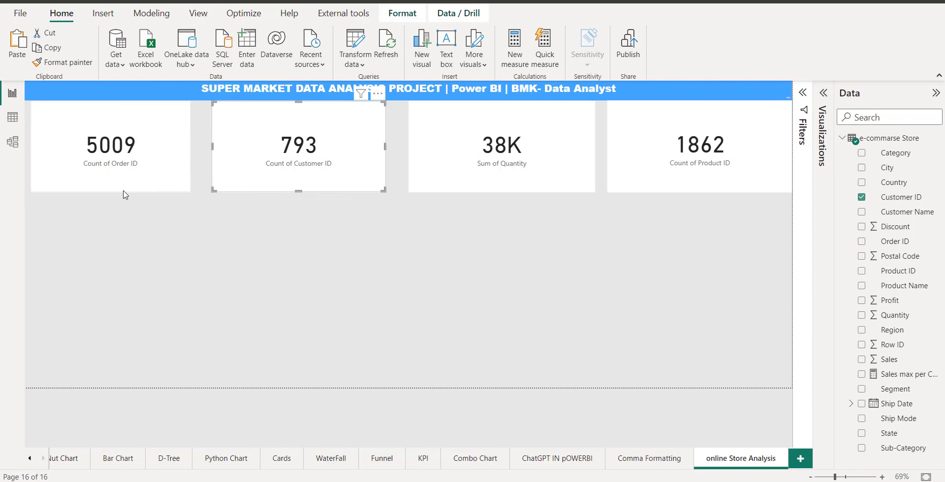
left_click(147, 189)
left_click_drag(187, 193, 173, 164)
Shrink the Customer ID, Quantity and Product ID cards to match the Order ID card's height.
left_click(343, 166)
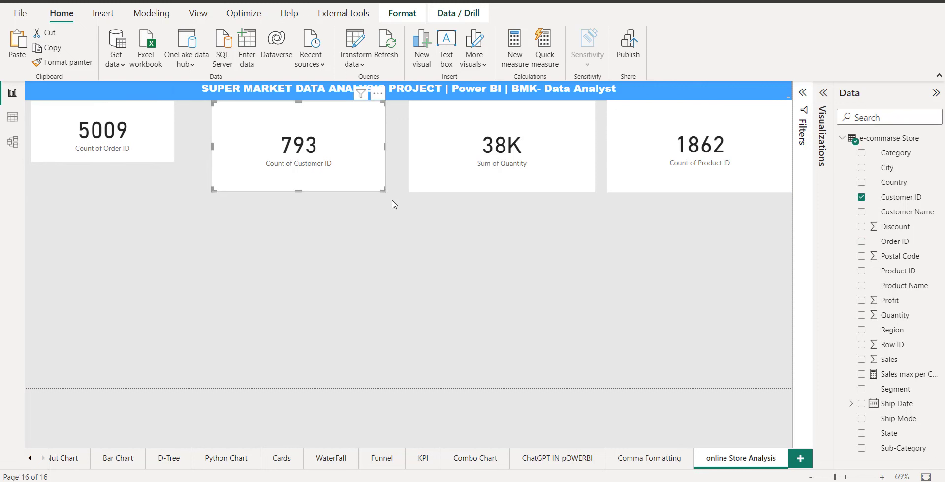
left_click_drag(384, 192, 365, 161)
left_click(517, 187)
left_click_drag(594, 192, 562, 163)
left_click(591, 228)
left_click(653, 187)
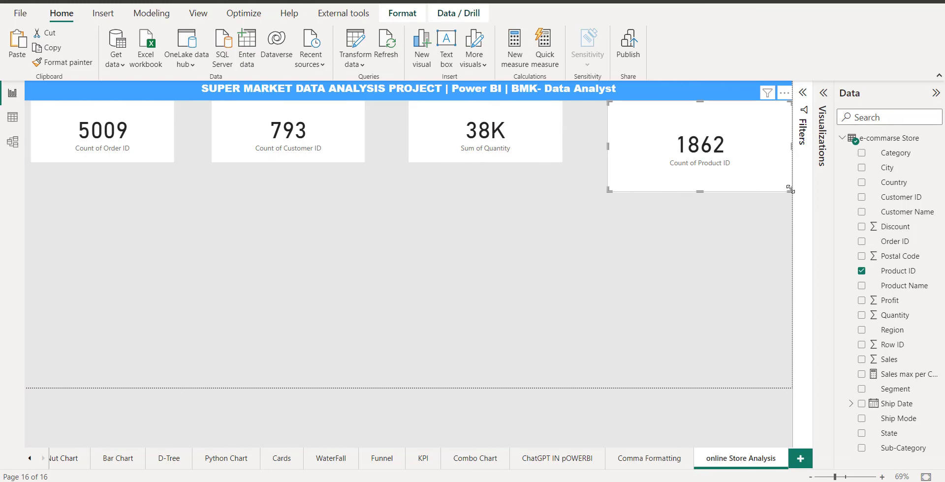
left_click_drag(790, 189, 748, 164)
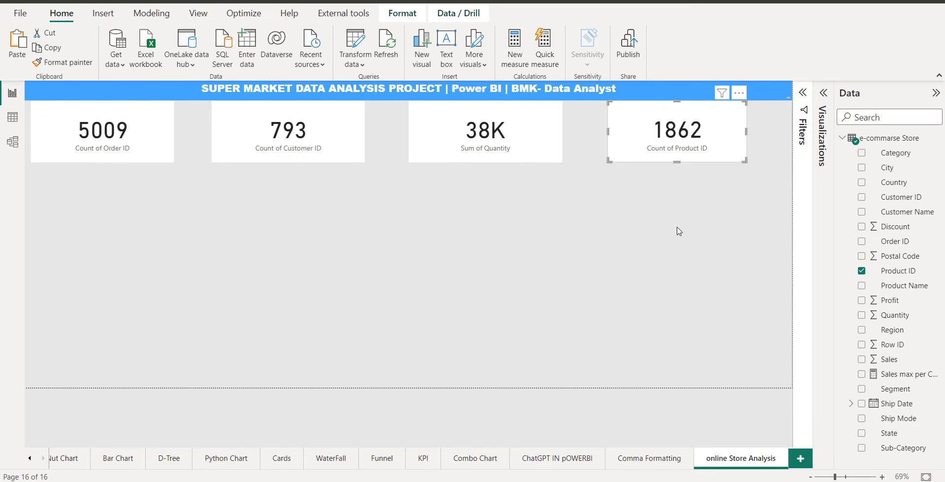
Move the four cards against the page's right edge with small gaps, leaving empty space left of the Order ID card.
left_click_drag(652, 115, 697, 116)
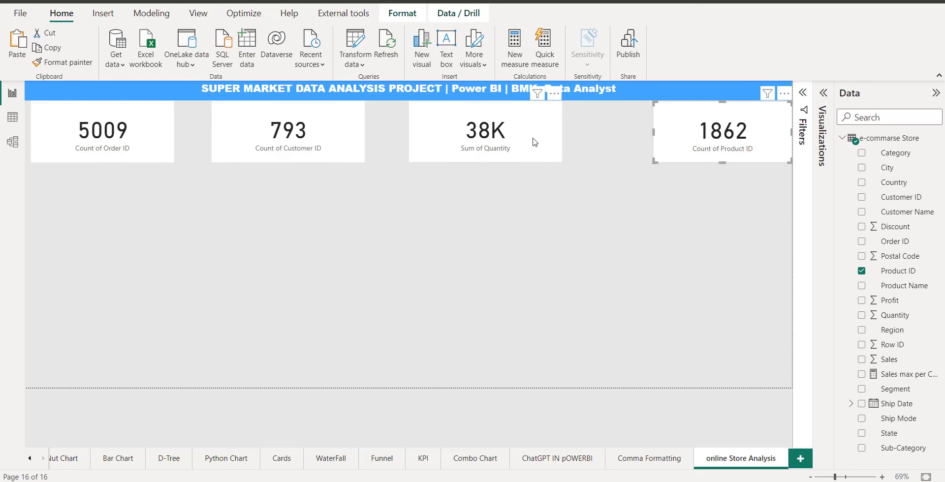
left_click_drag(534, 143, 623, 142)
left_click_drag(328, 136, 450, 136)
left_click_drag(100, 149, 274, 144)
left_click(322, 290)
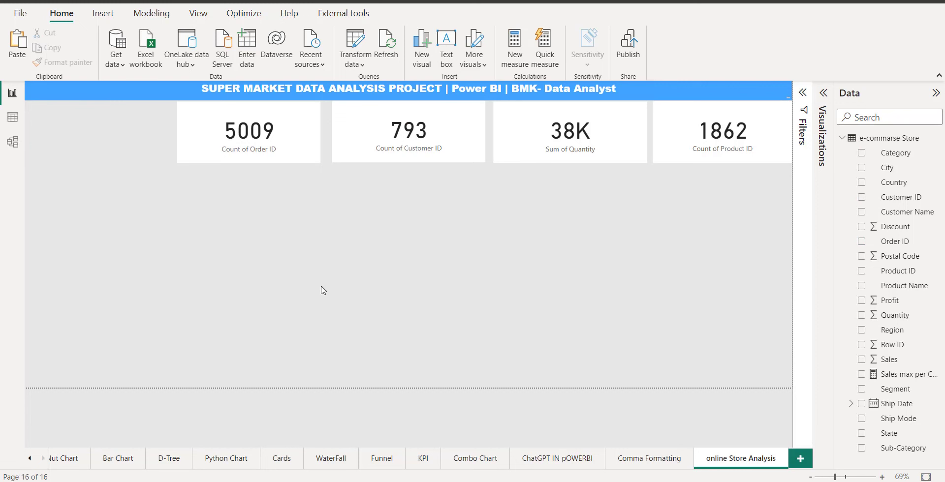
Turn on the Order ID card's title and set its text to "Total Orders".
left_click(291, 136)
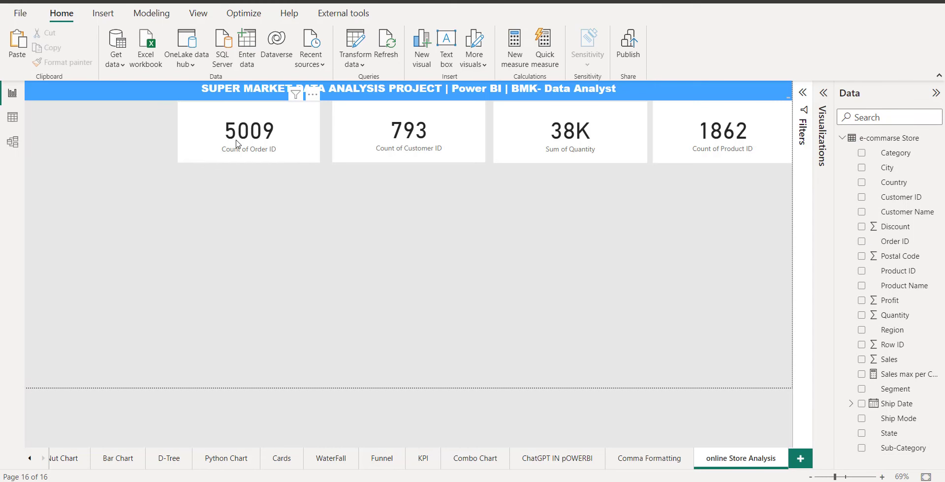
left_click(823, 96)
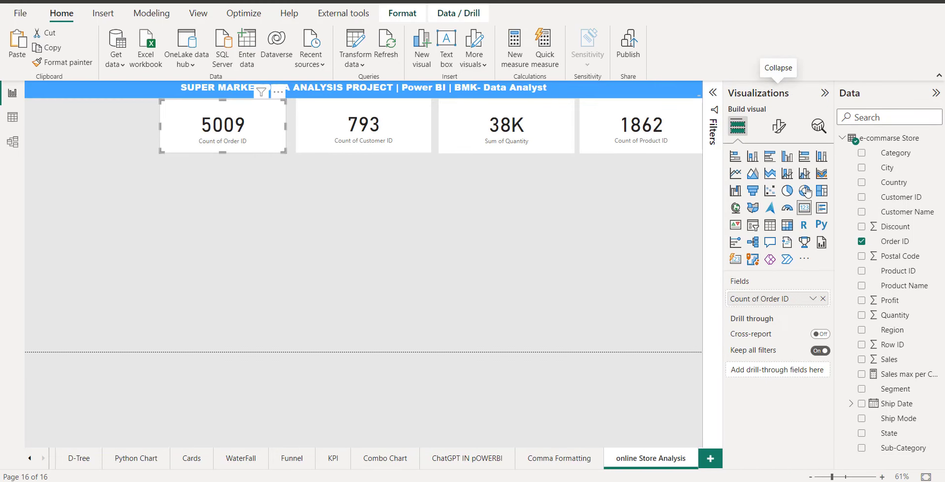
left_click(779, 126)
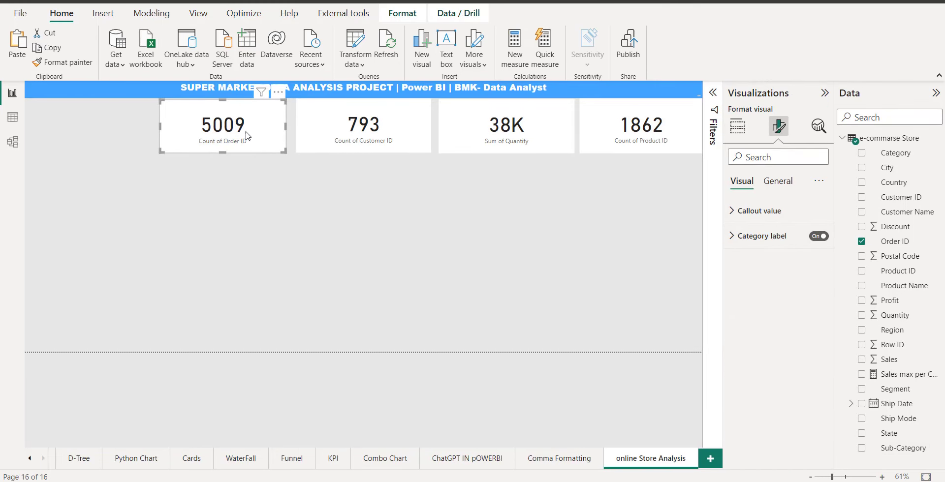
left_click(777, 187)
left_click(733, 236)
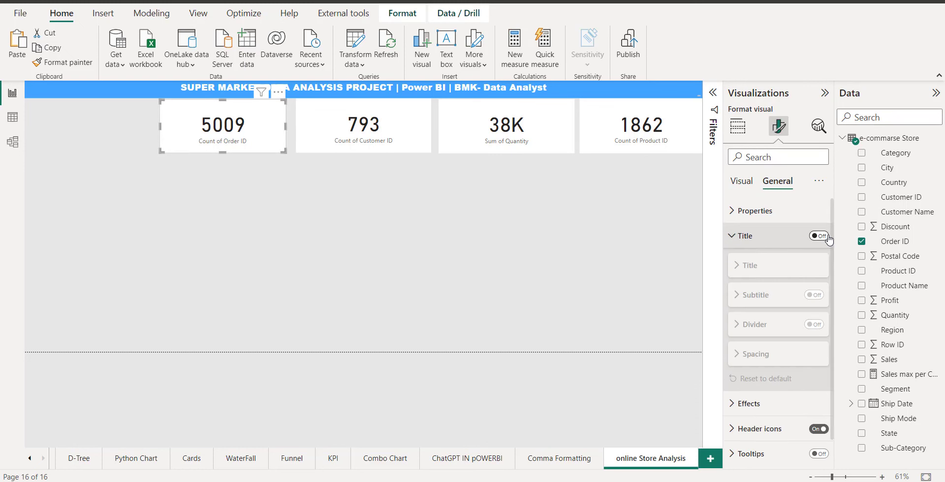
left_click(820, 237)
left_click(774, 297)
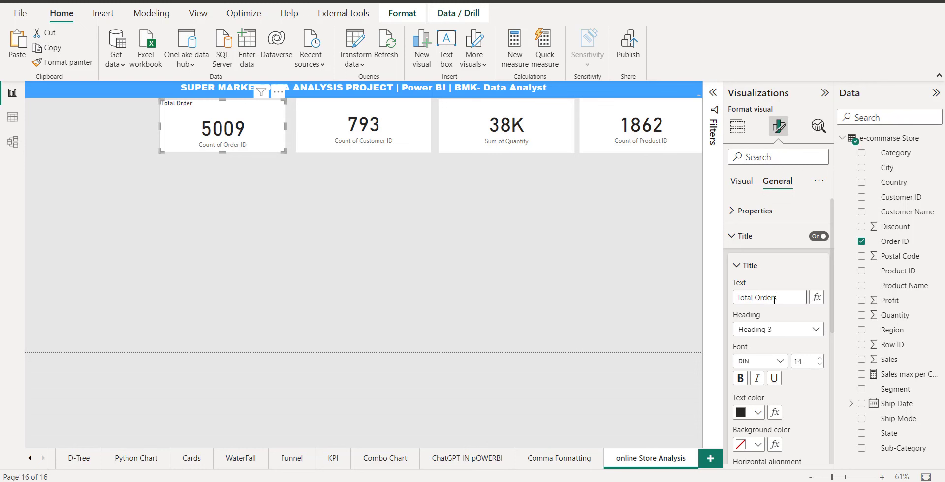
Set the Order ID card's title heading to Heading 2 and make the title text bold.
left_click(817, 331)
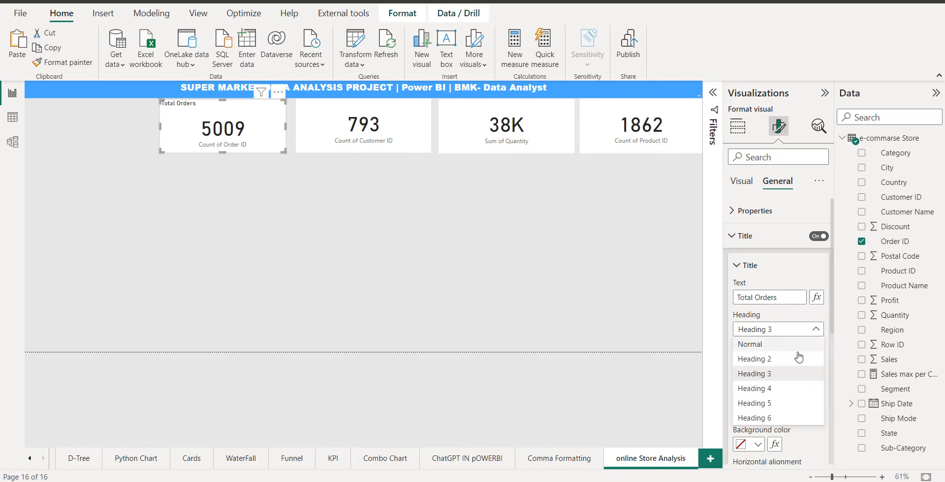
left_click(797, 360)
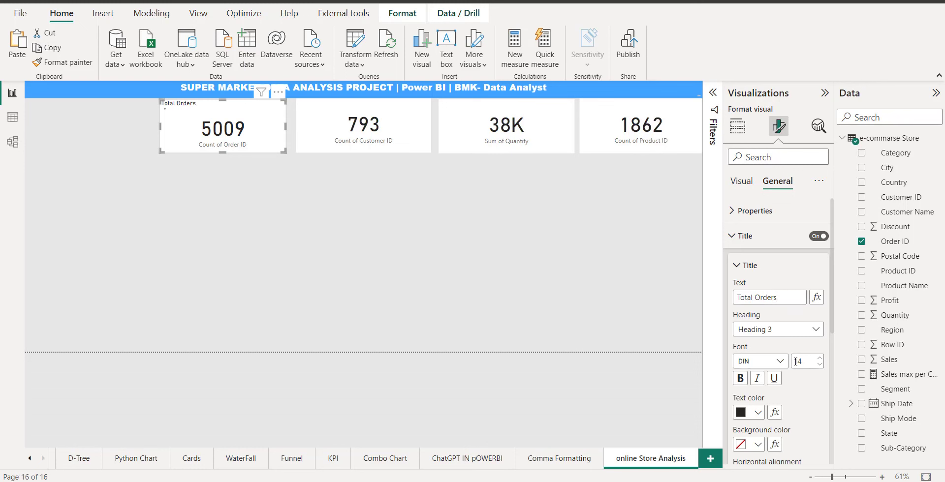
left_click(745, 380)
Give the Order ID card's title a blue background and lighten it to pale blue.
scroll(767, 378, "down", 3)
left_click(758, 365)
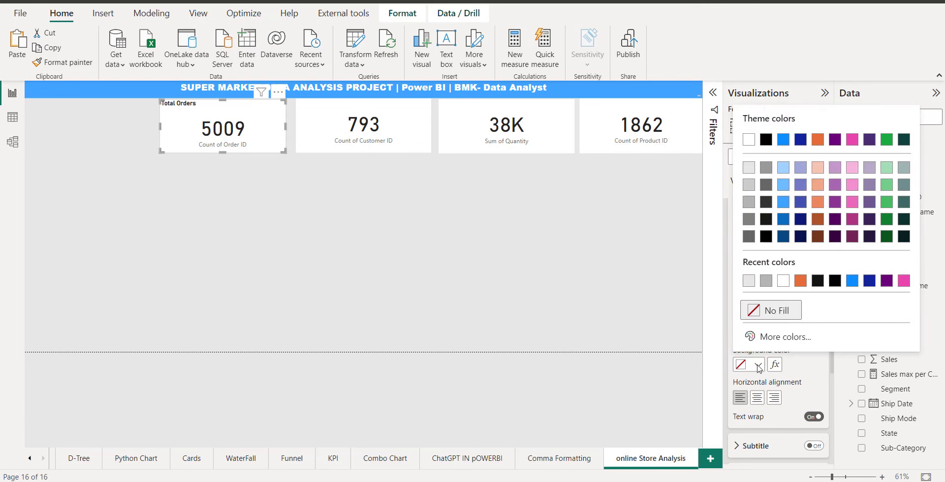
left_click(783, 206)
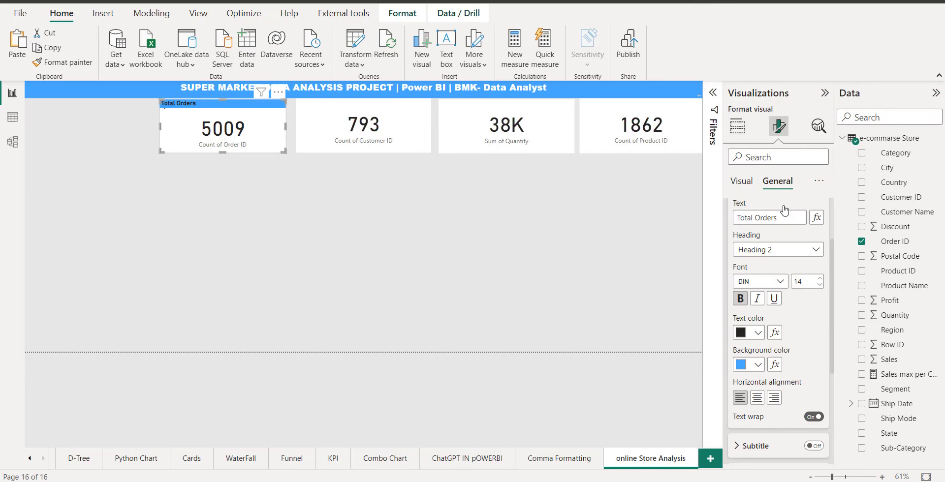
left_click(759, 365)
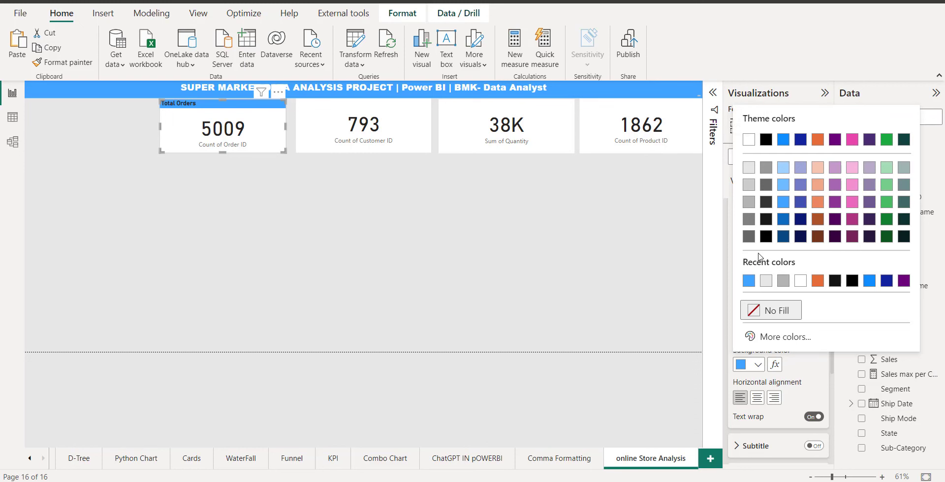
left_click(783, 167)
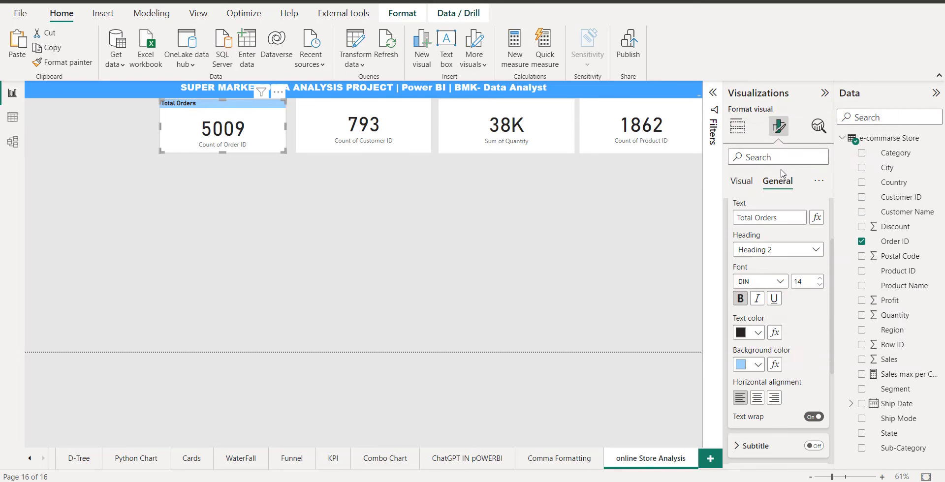
left_click(534, 252)
Center the "Total Orders" title horizontally on the Order ID card.
left_click(268, 141)
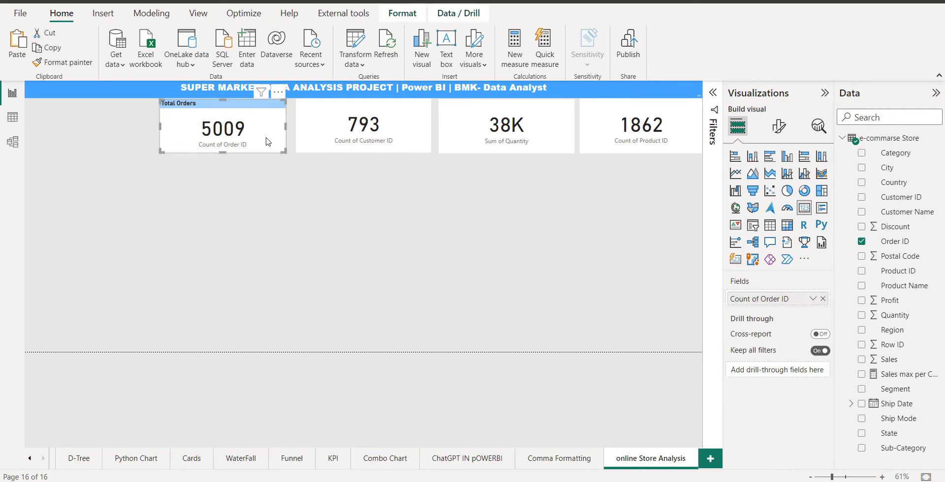
left_click(778, 126)
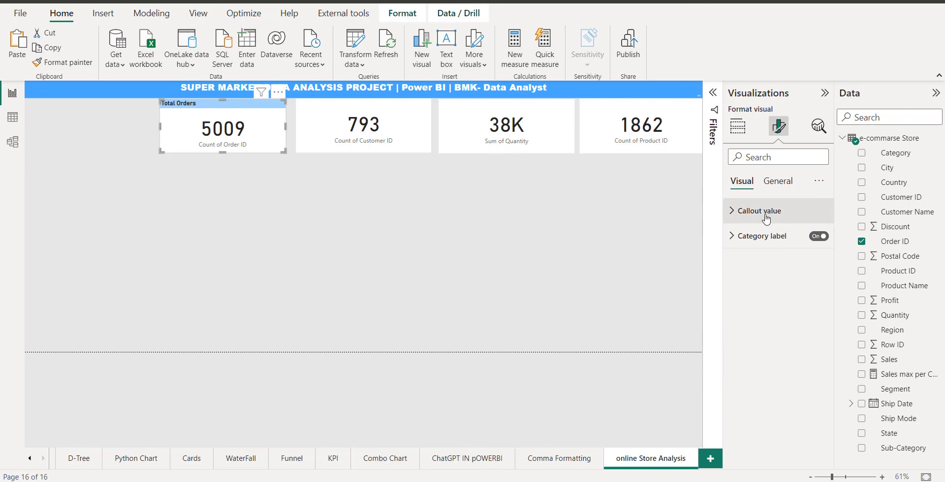
left_click(777, 181)
left_click(738, 236)
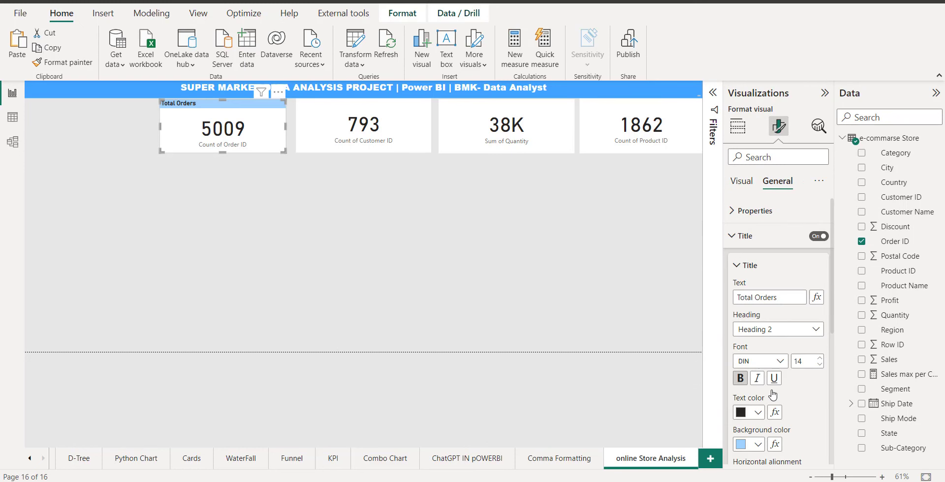
scroll(770, 426, "down", 2)
left_click(757, 400)
Examine the Order ID card's subtitle, divider, spacing and header icon settings.
scroll(753, 389, "down", 3)
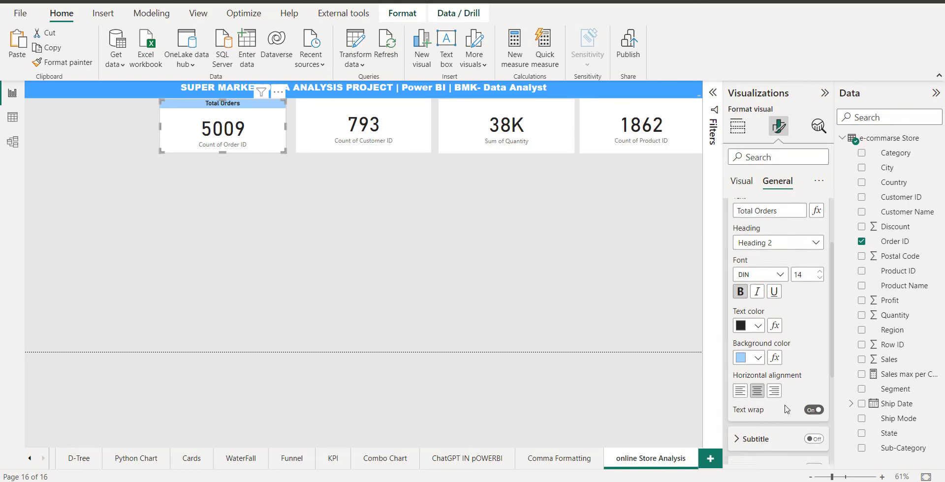
left_click(738, 366)
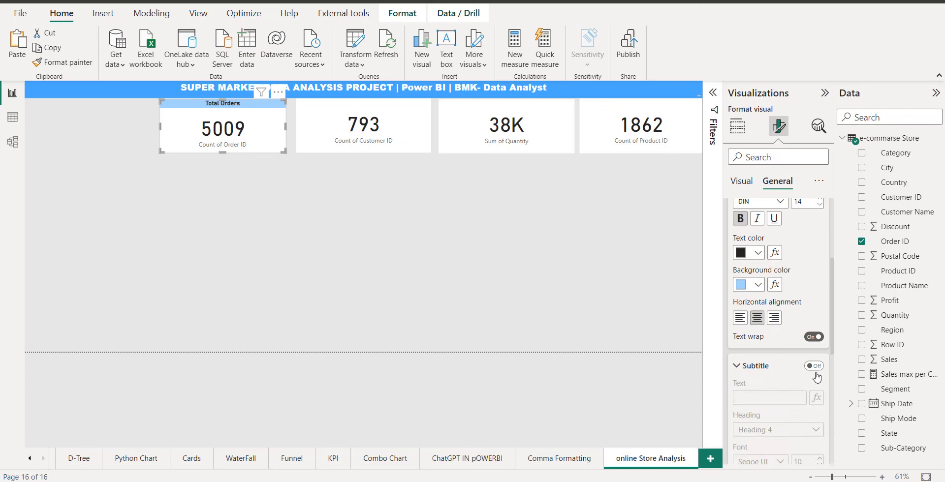
scroll(773, 423, "down", 3)
scroll(774, 424, "down", 3)
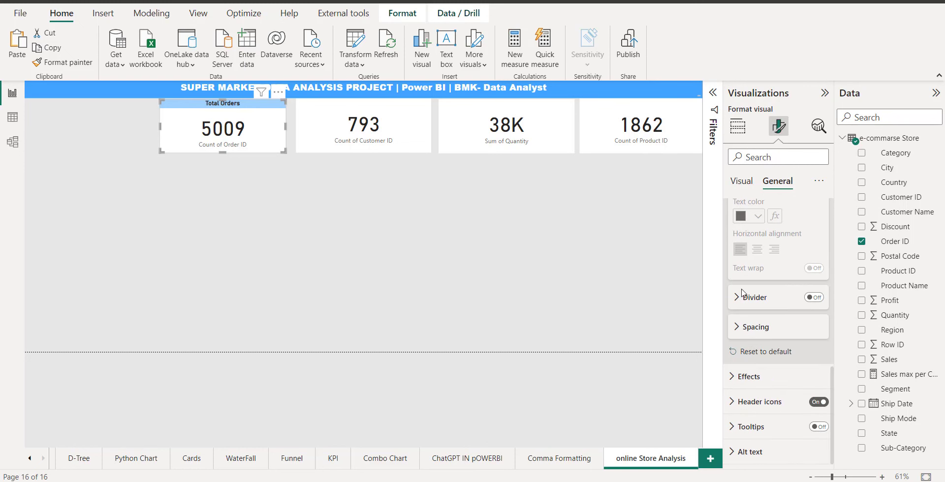
left_click(768, 401)
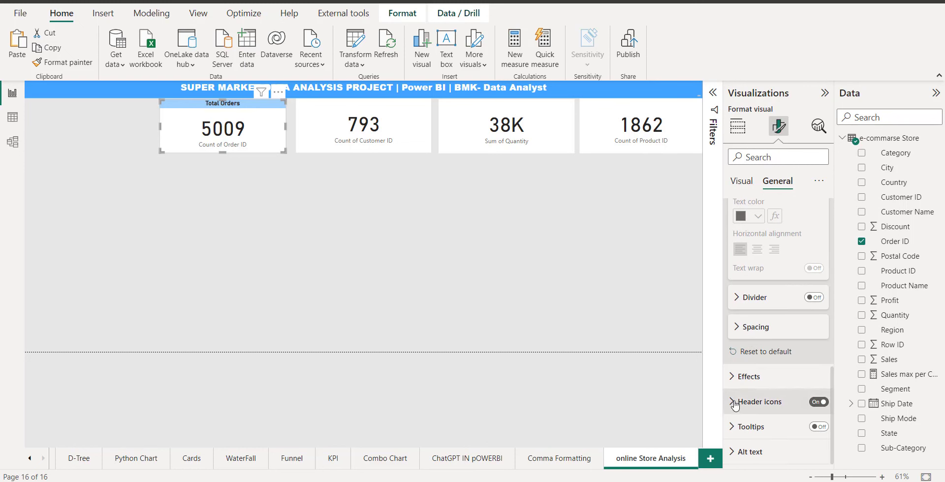
scroll(767, 411, "down", 3)
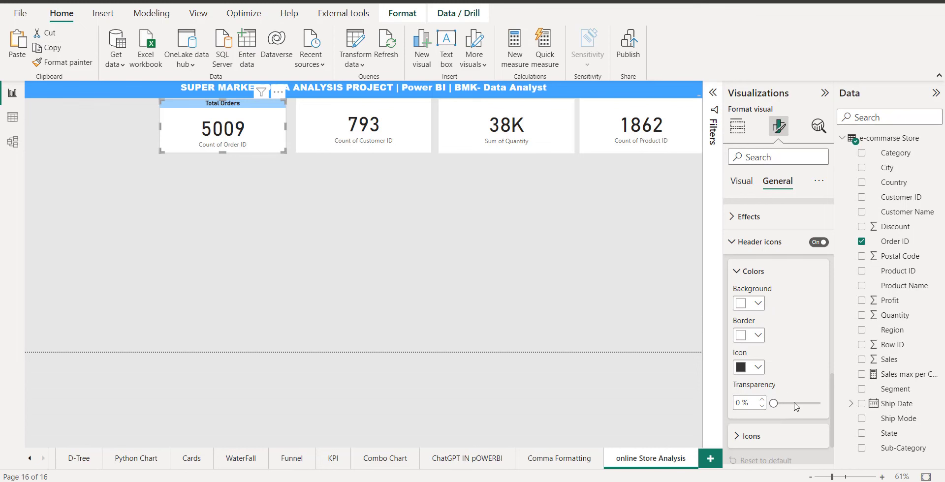
scroll(780, 367, "up", 10)
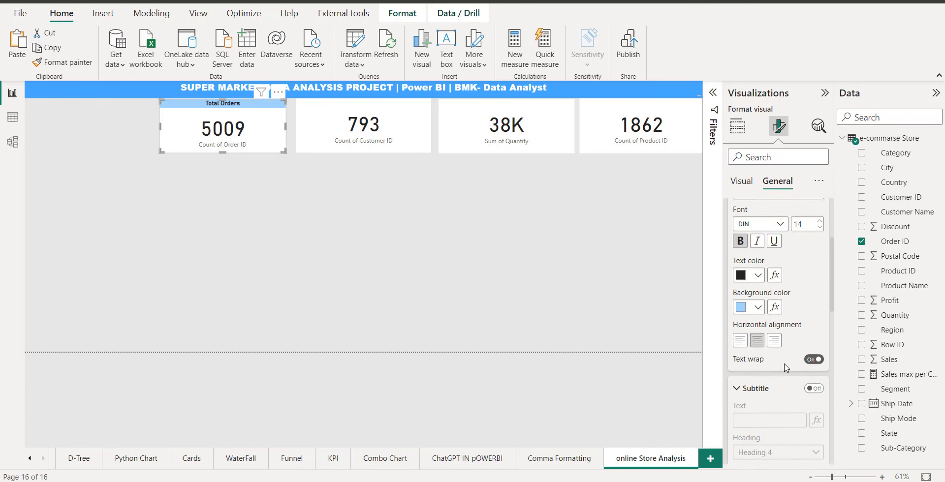
scroll(786, 368, "up", 5)
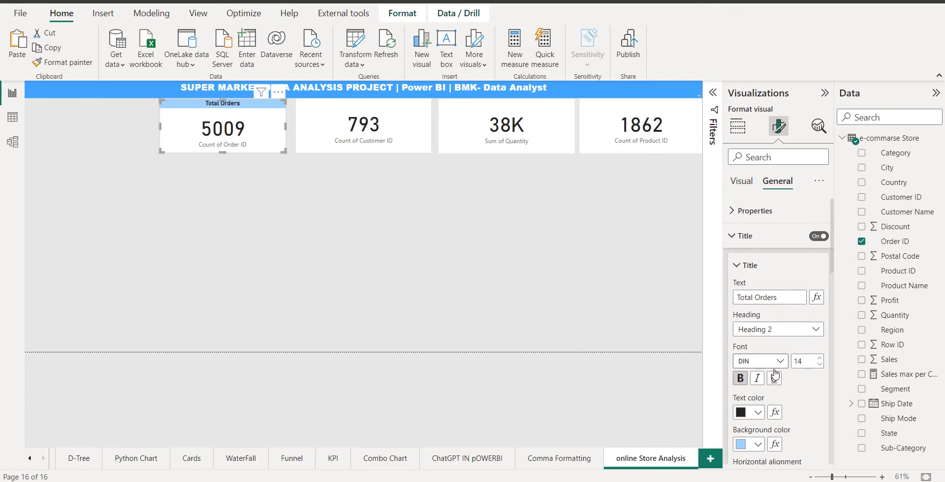
Change the Order ID card's title font to Arial Black and its background color to light purple.
left_click(775, 362)
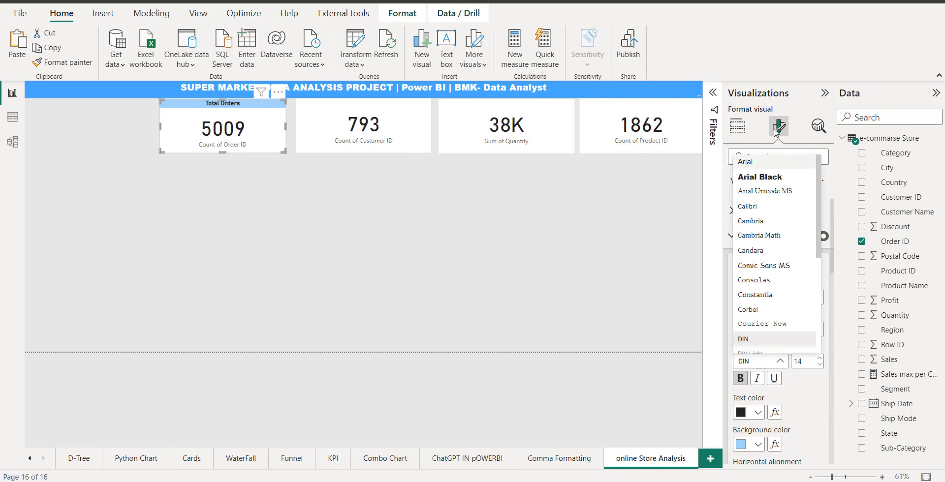
left_click(783, 178)
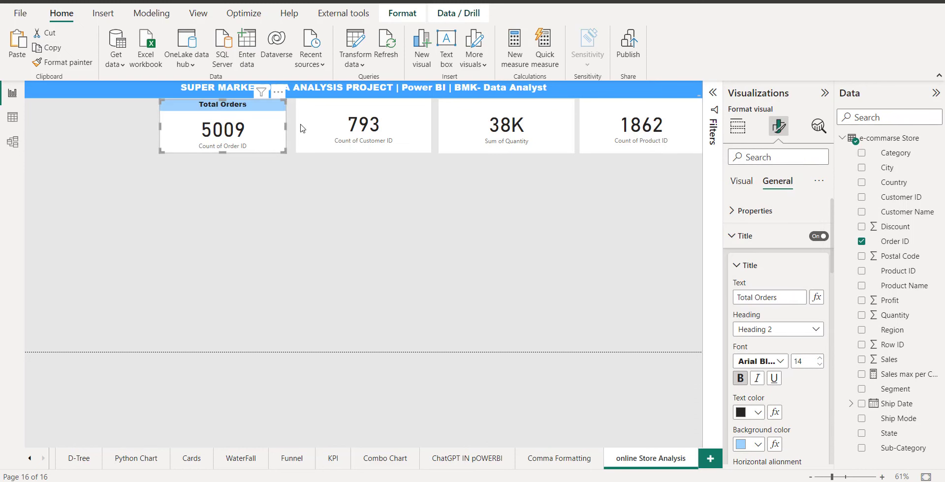
left_click(754, 445)
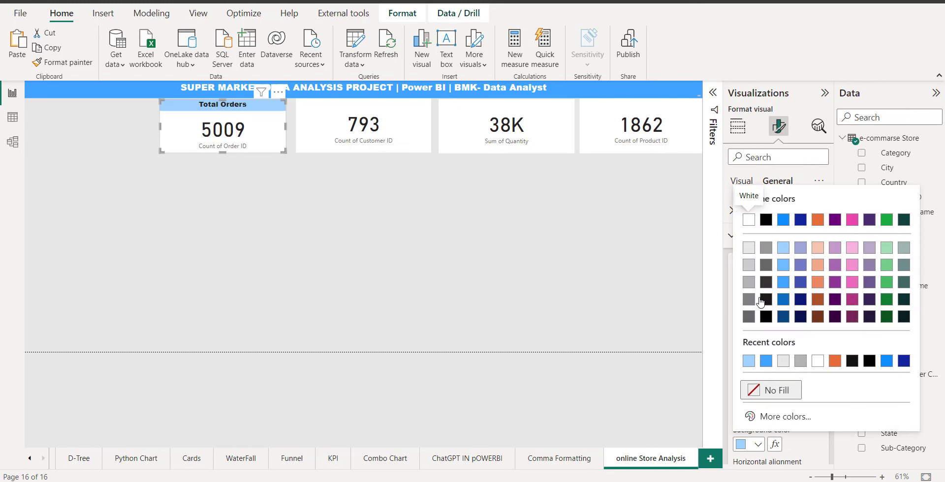
left_click(835, 249)
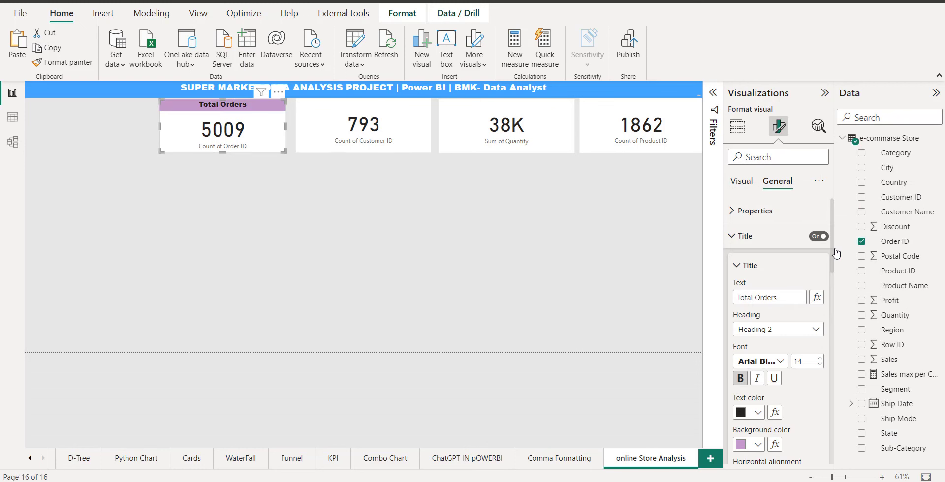
left_click(364, 279)
Turn off the category label on the Order ID card.
left_click(251, 146)
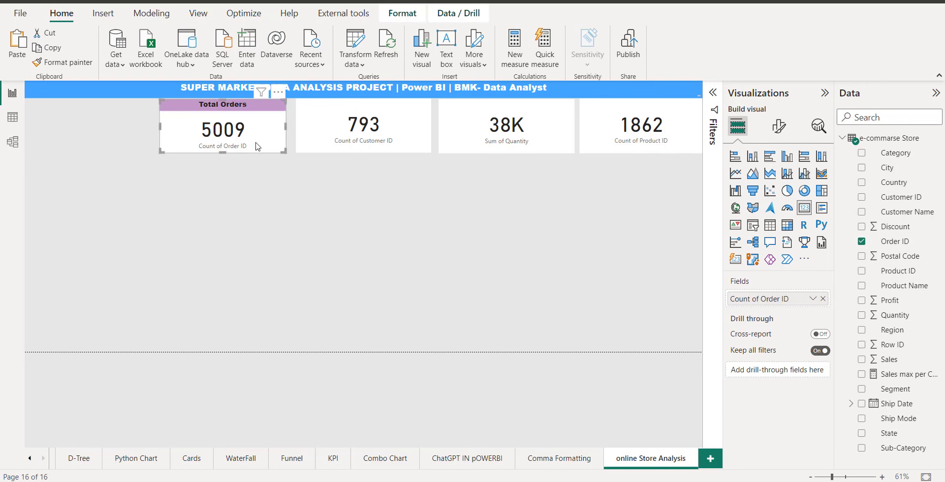
left_click(780, 132)
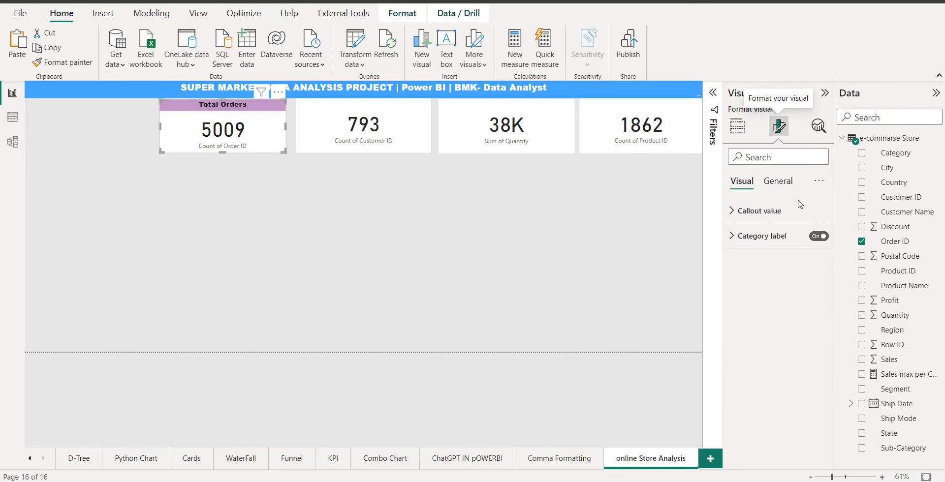
left_click(819, 236)
left_click(345, 274)
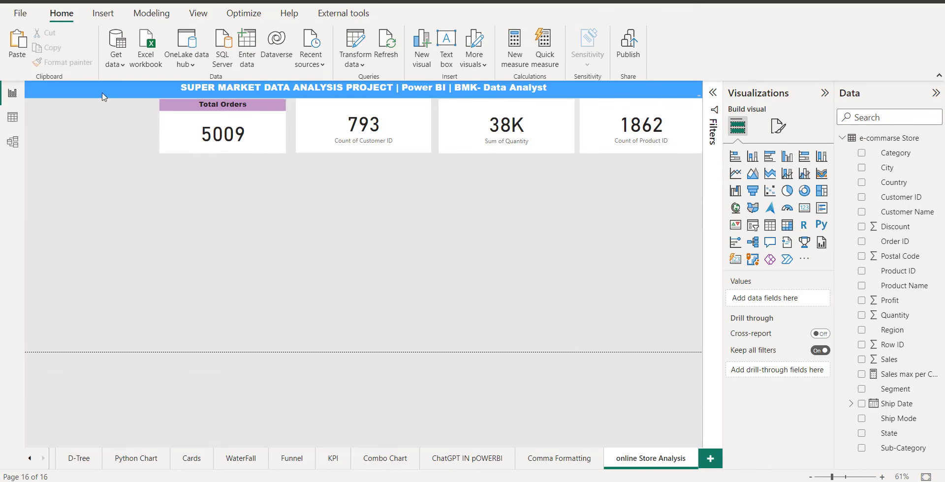
Copy the Order ID card's formatting to the Customer ID card with Format painter.
left_click(180, 141)
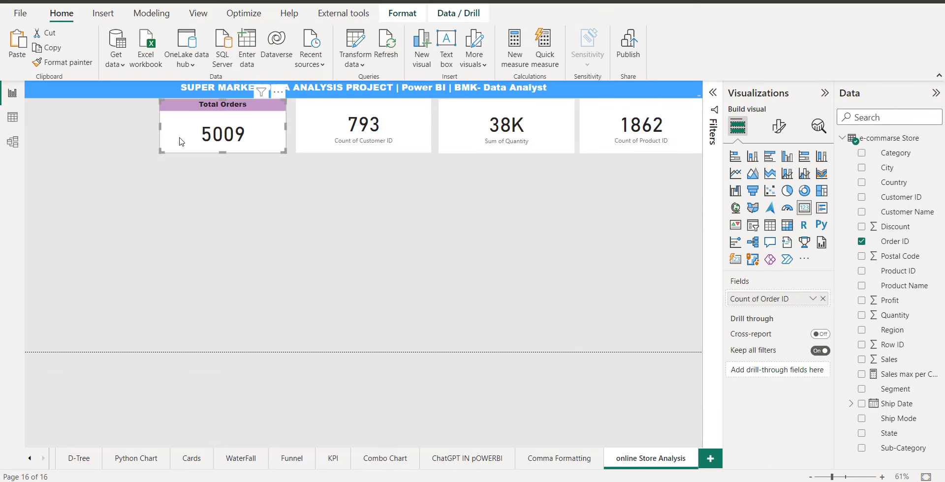
left_click(63, 62)
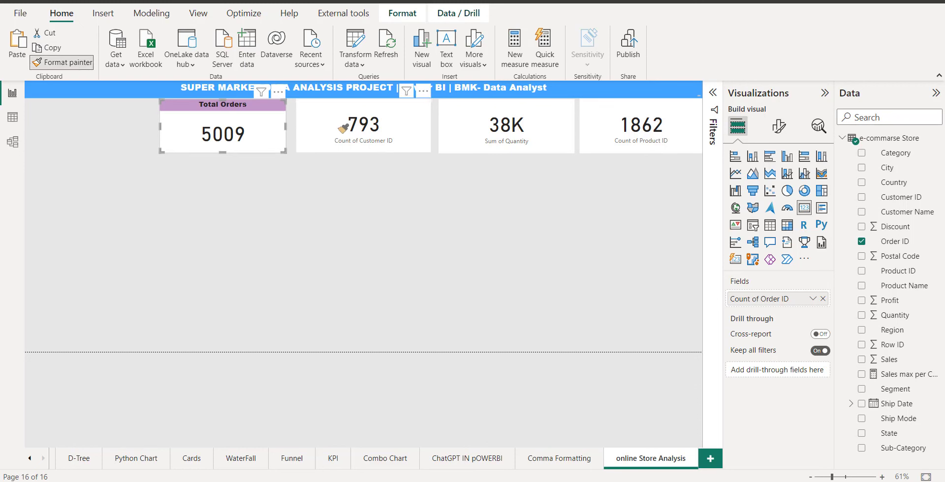
left_click(341, 129)
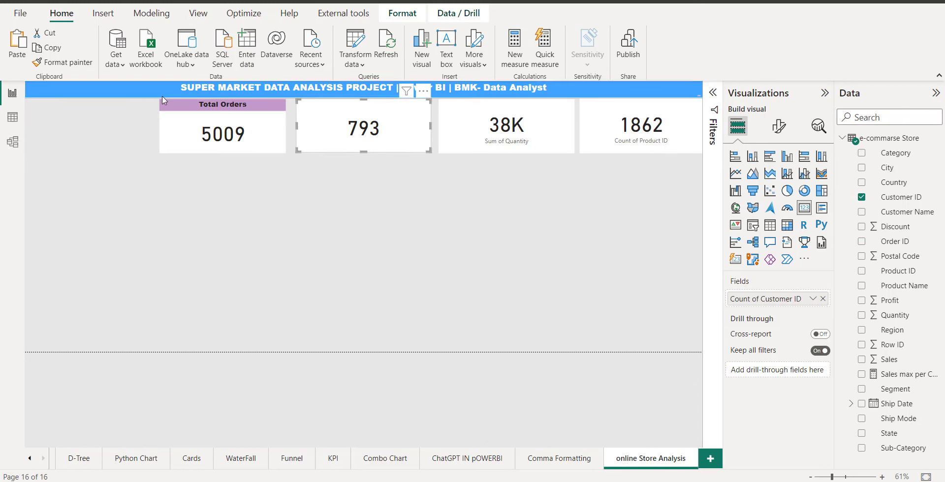
left_click(490, 132)
left_click(192, 137)
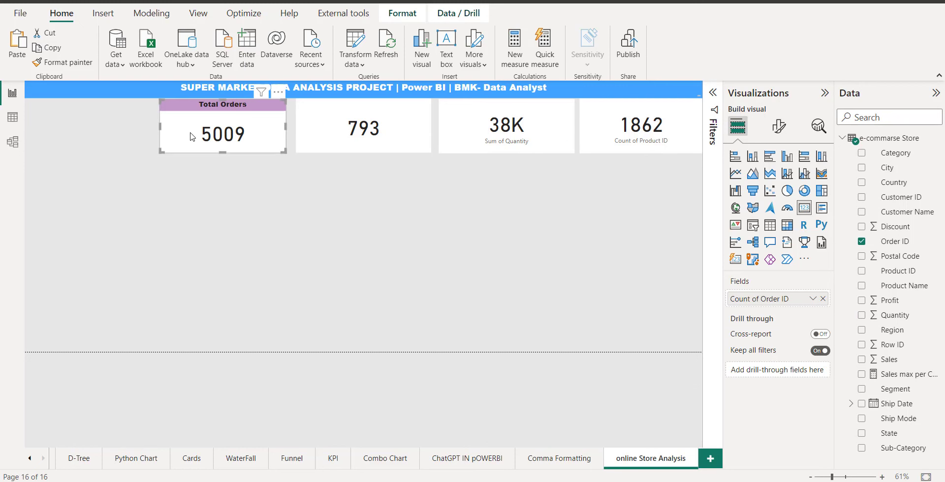
left_click(73, 62)
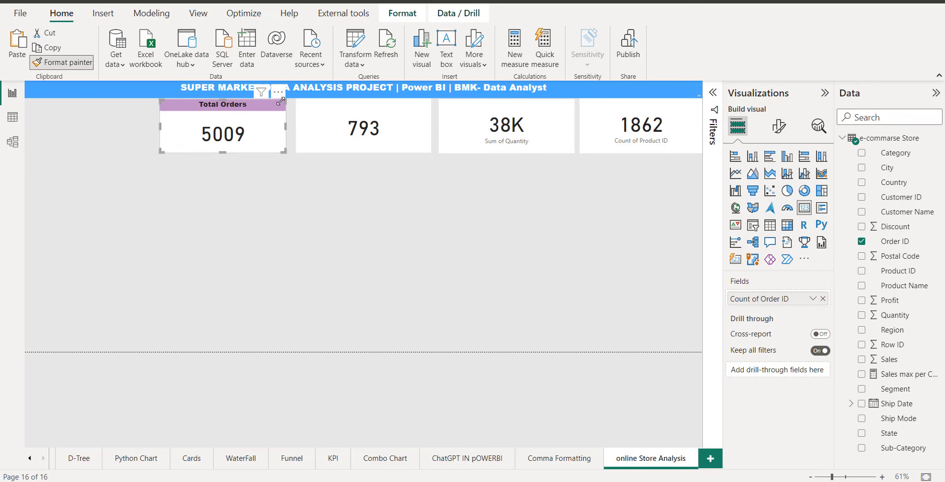
left_click(321, 129)
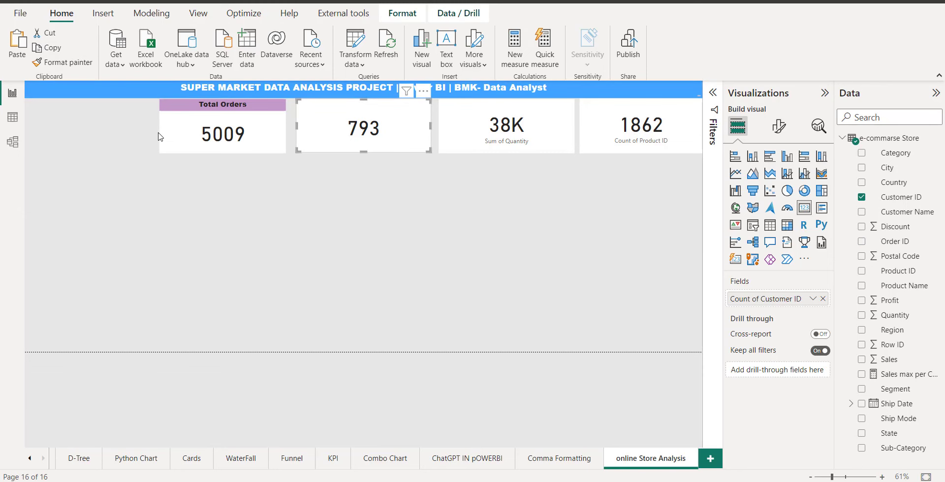
Copy the Order ID card's formatting to the Quantity and Product ID cards with Format painter.
left_click(186, 147)
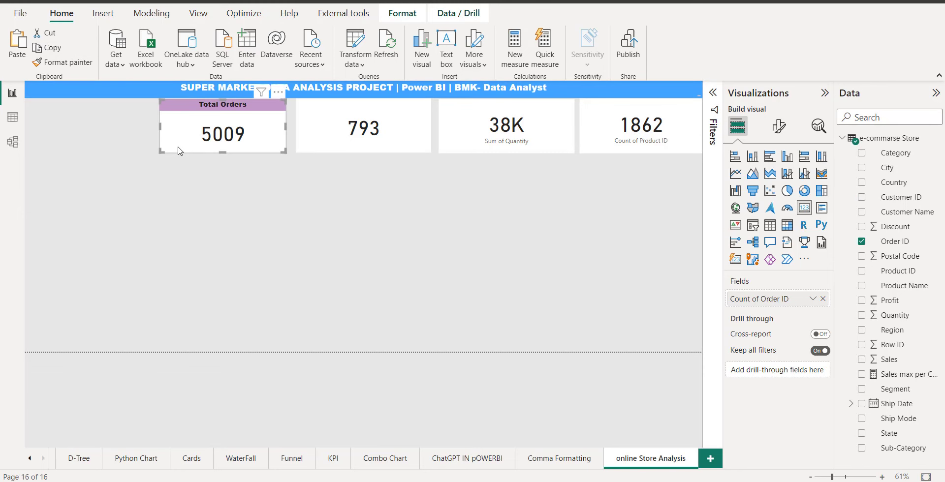
left_click(69, 62)
left_click(490, 122)
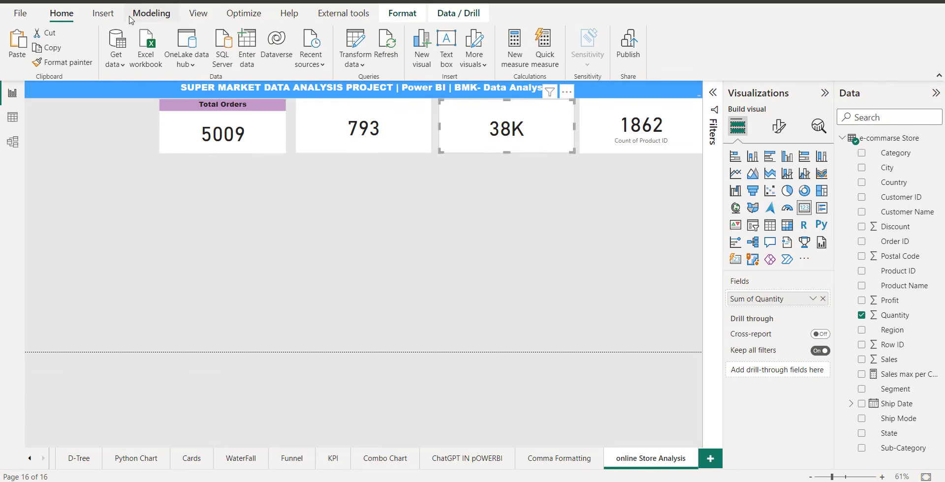
left_click(200, 133)
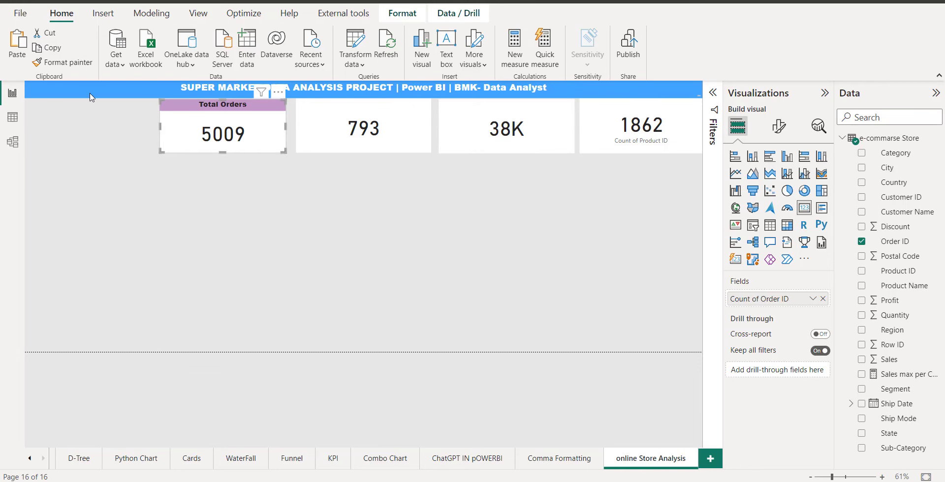
left_click(68, 62)
left_click(614, 127)
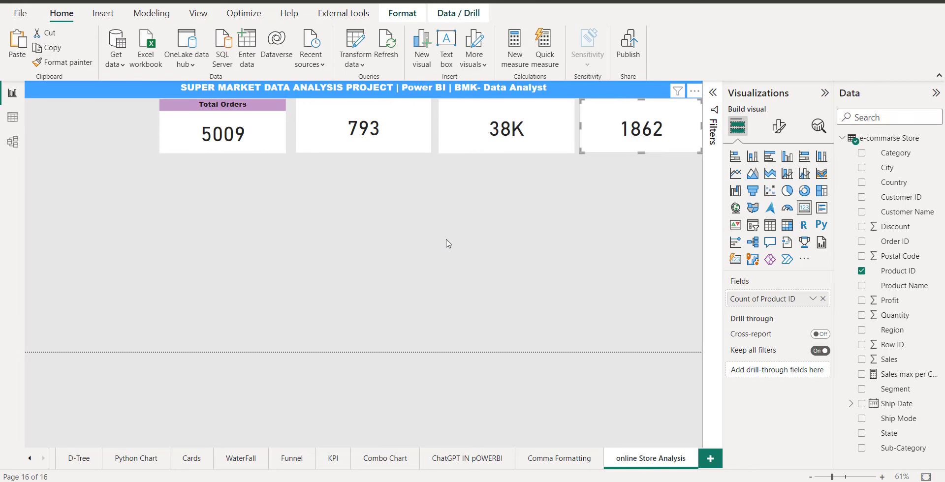
left_click(237, 323)
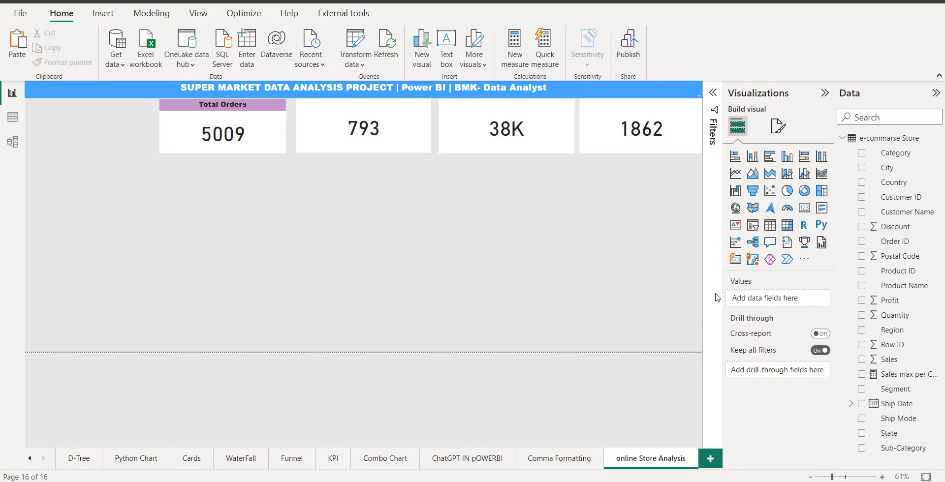
Set the Customer ID card's title text to "Total Customer".
left_click(360, 147)
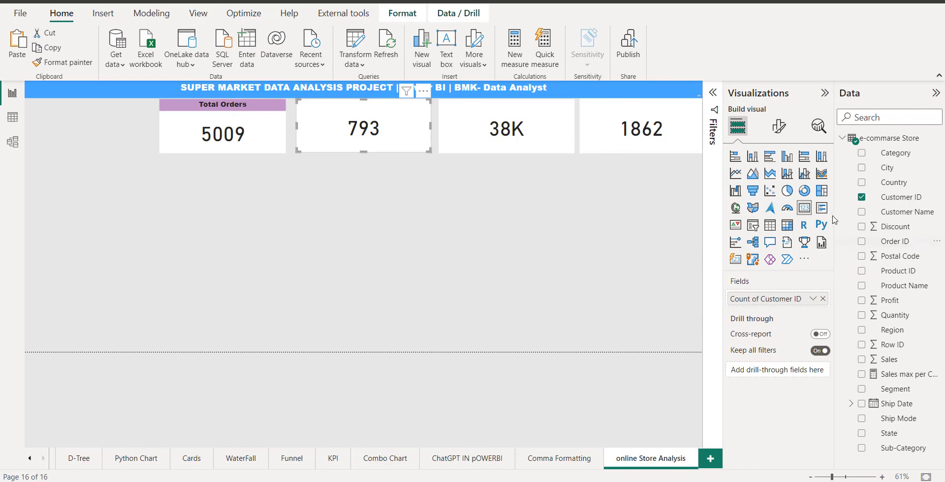
left_click(778, 126)
left_click(777, 182)
left_click(818, 236)
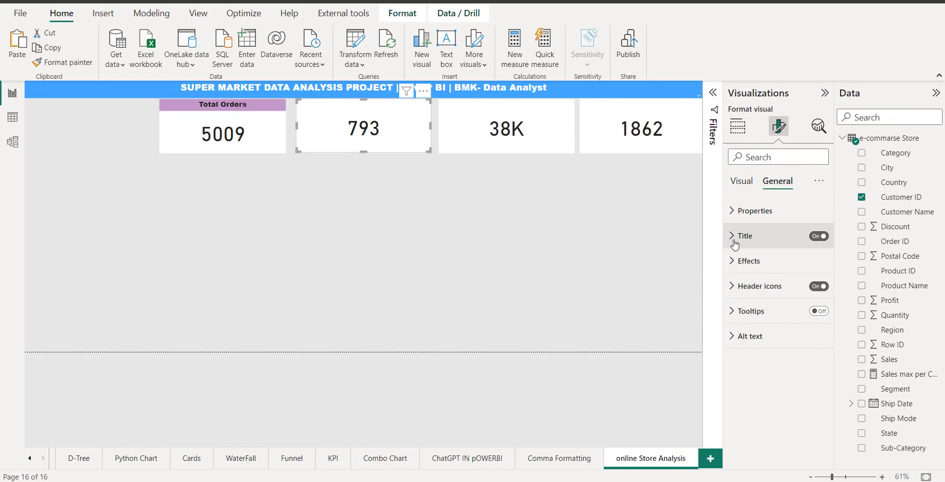
left_click(768, 236)
left_click(766, 298)
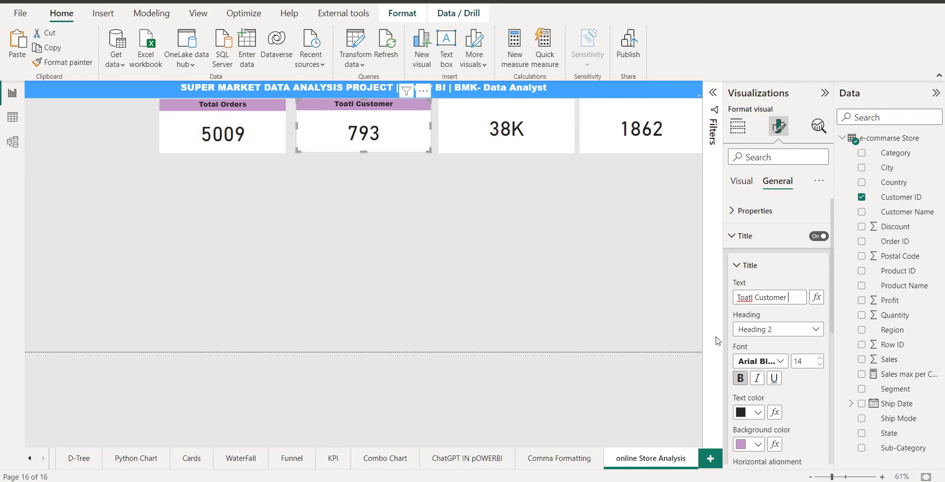
left_click(751, 299)
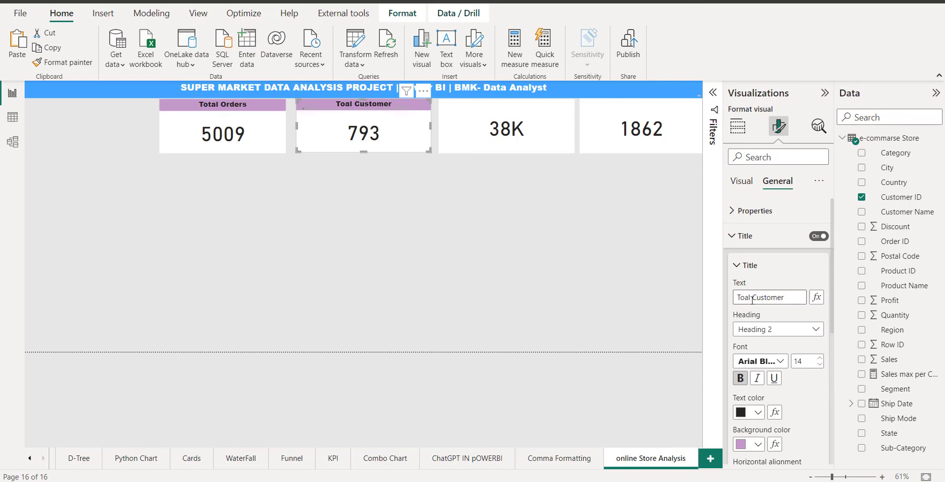
key("BackSpace")
key("BackSpace")
type("ta")
left_click(555, 244)
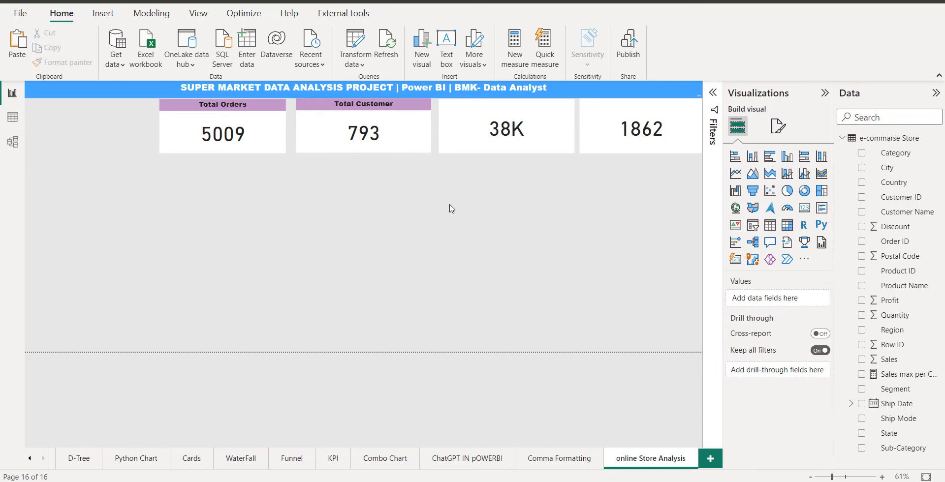
Set the Quantity card's title text to "Total Quantity".
left_click(488, 131)
left_click(778, 126)
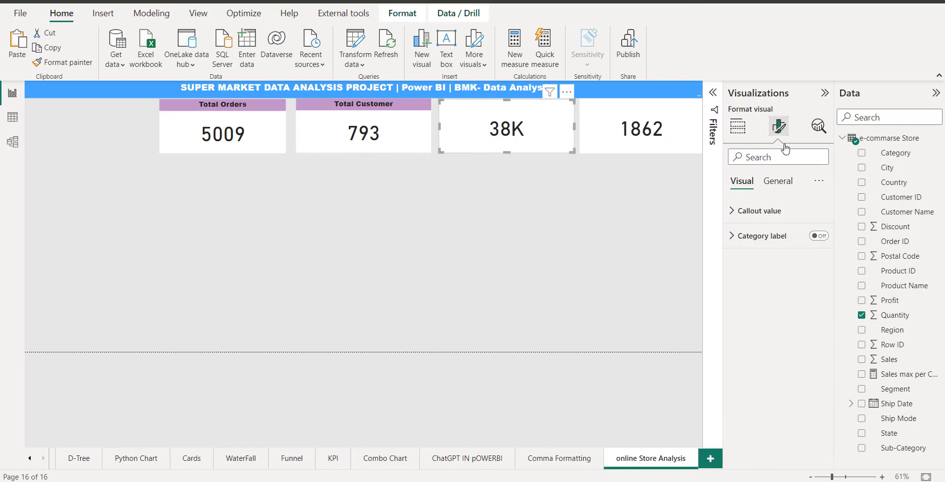
left_click(778, 181)
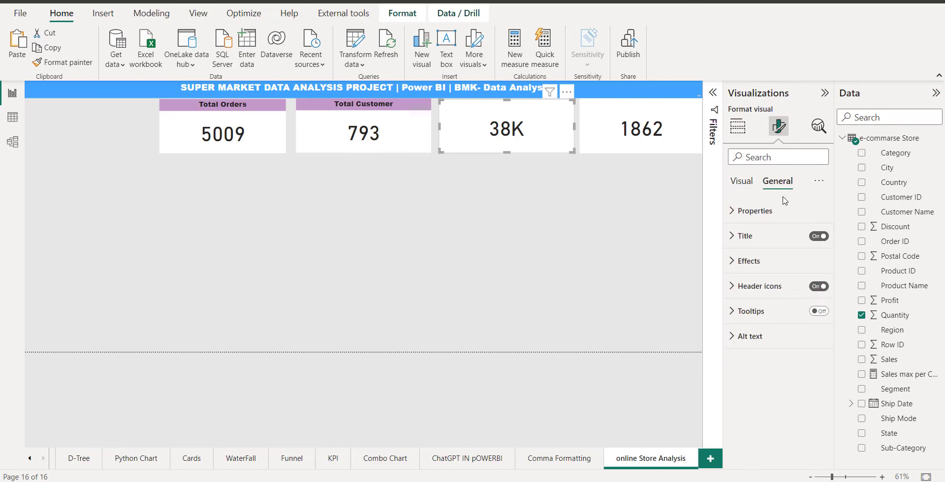
left_click(733, 237)
left_click(778, 296)
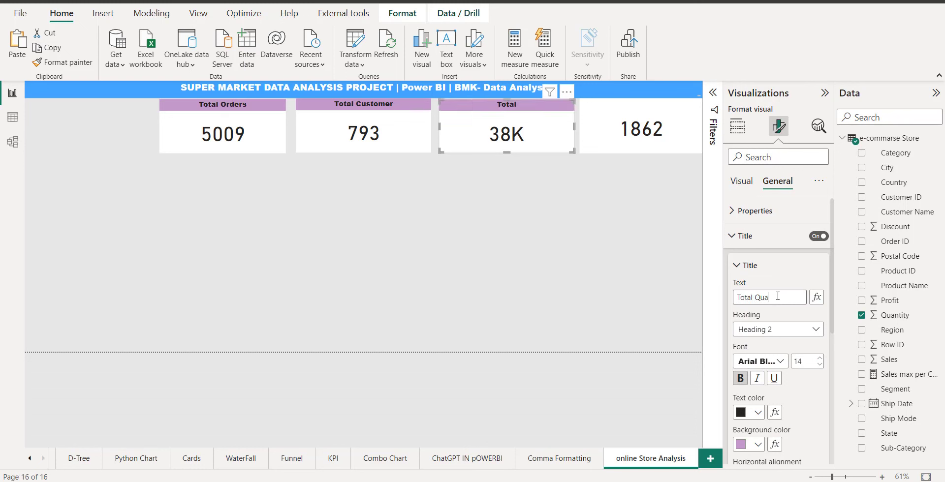
type("Total Quantity")
Set the Product ID card's title text to "Total Product".
left_click(651, 129)
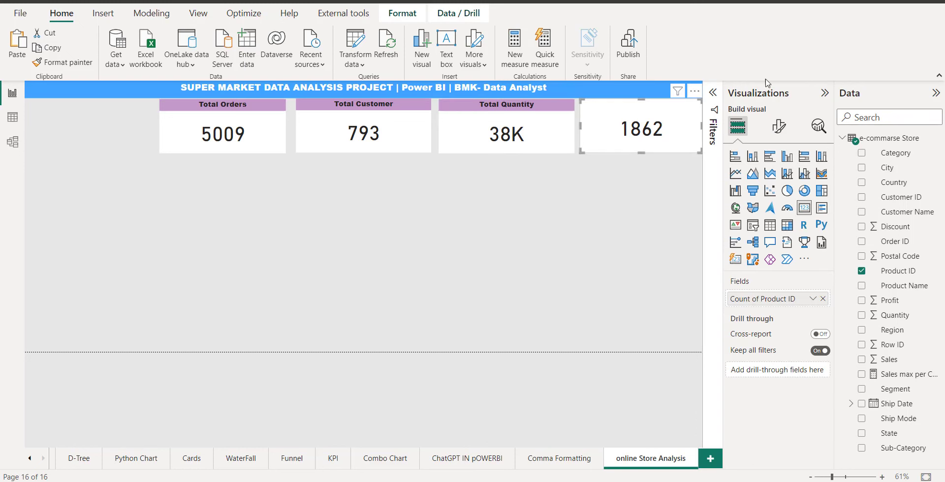
left_click(779, 126)
left_click(777, 182)
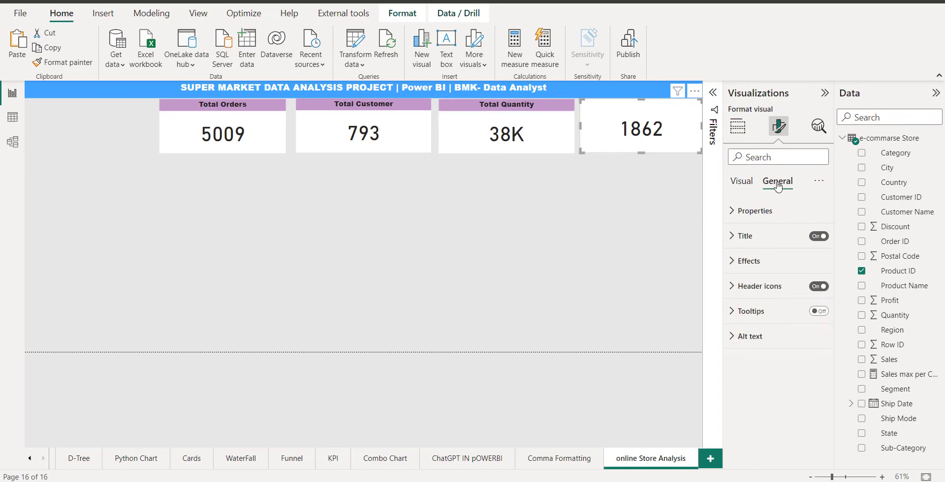
left_click(734, 237)
left_click(758, 296)
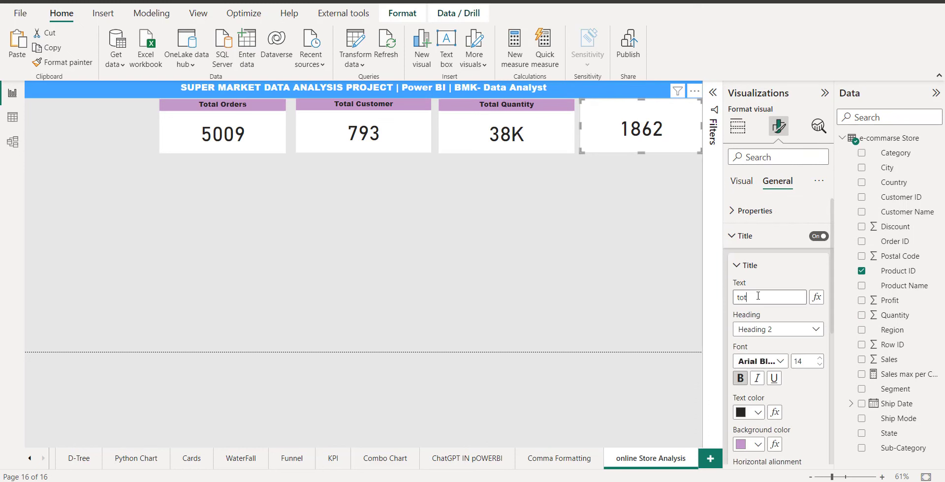
type("tot")
key("BackSpace")
type("Total Product")
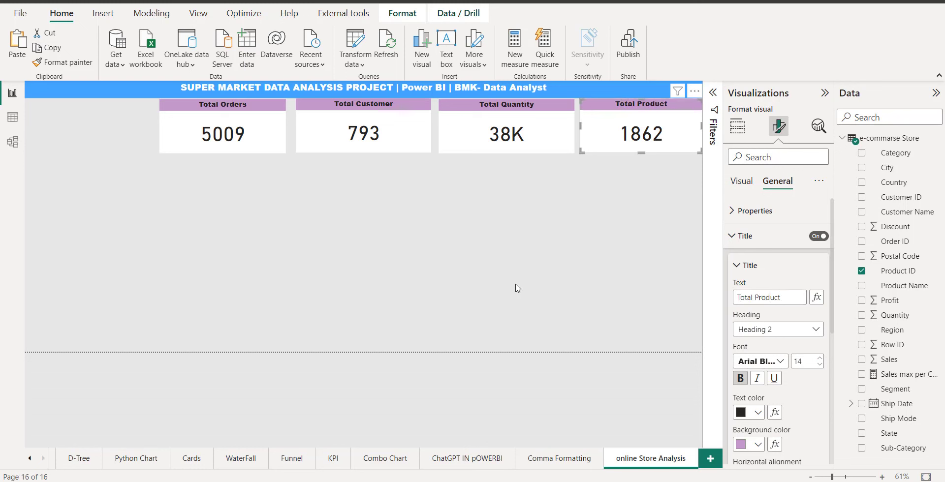
left_click(551, 249)
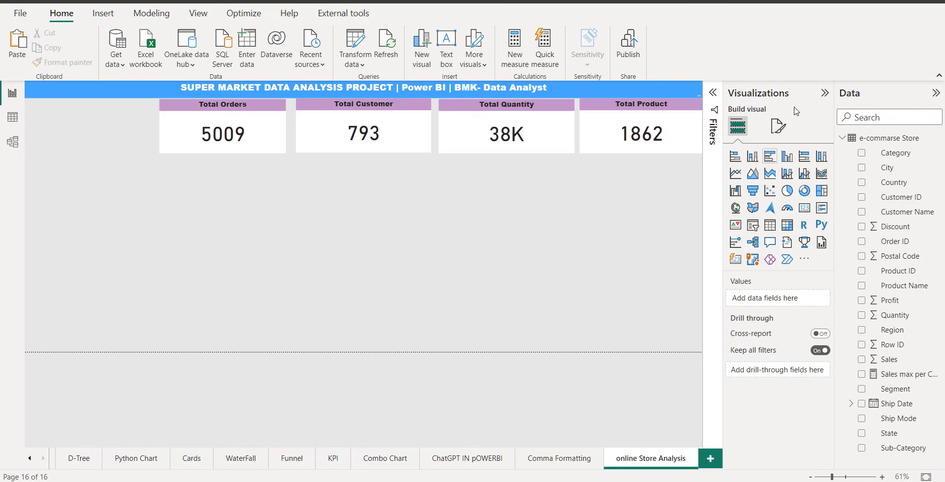
left_click(825, 93)
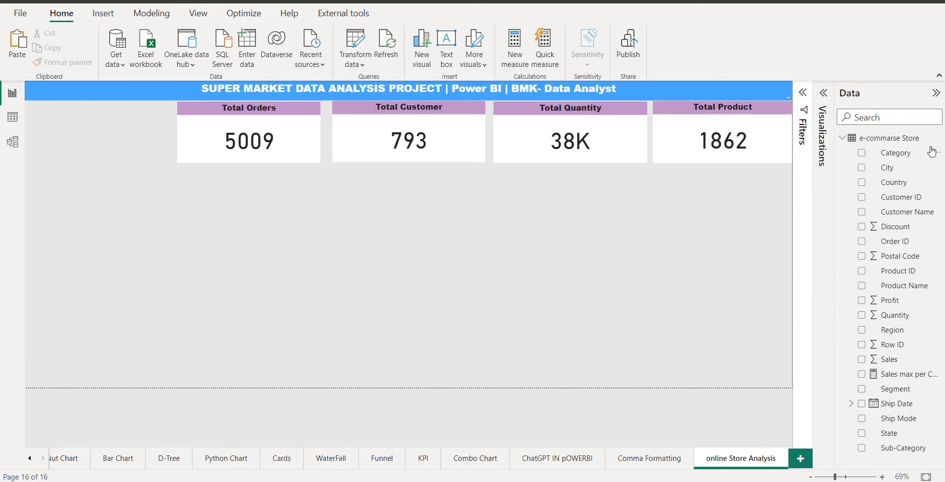
left_click_drag(835, 93, 790, 105)
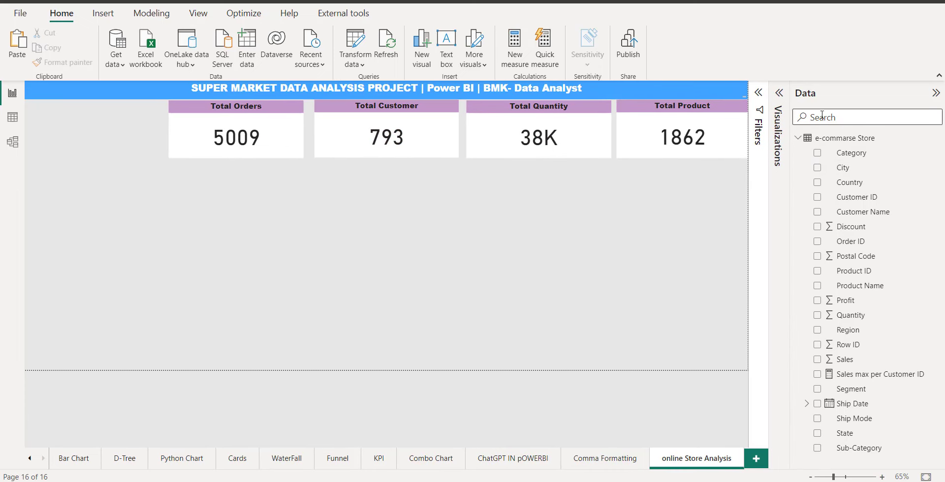
left_click(779, 93)
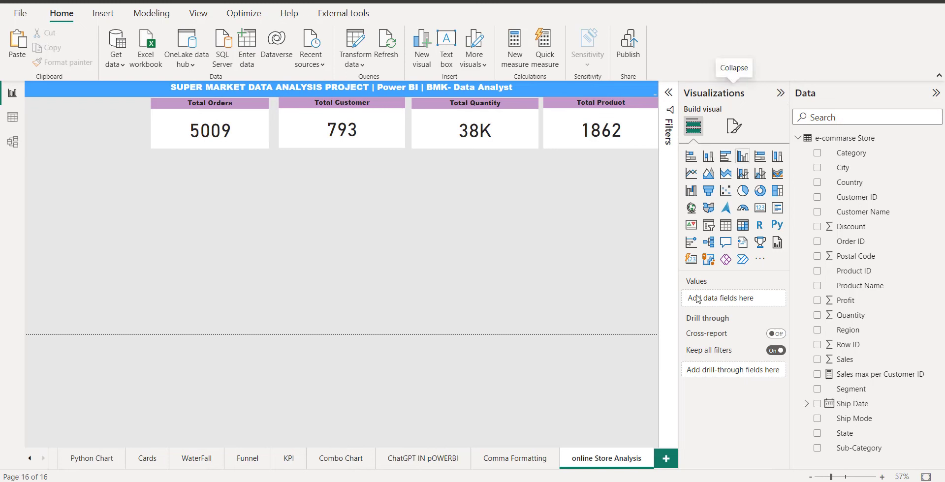
Add a donut chart, narrow it to about the width of a card, and place it directly beneath the Total Product card.
left_click(760, 191)
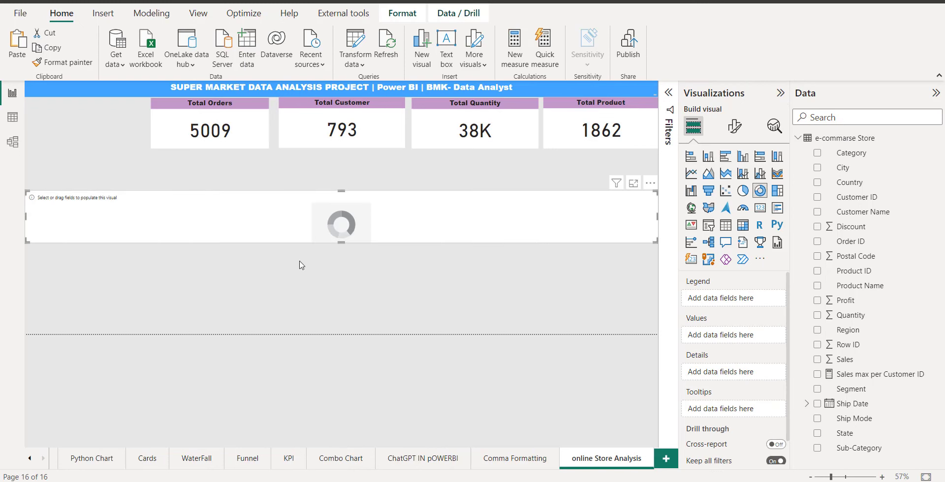
left_click_drag(342, 242, 422, 336)
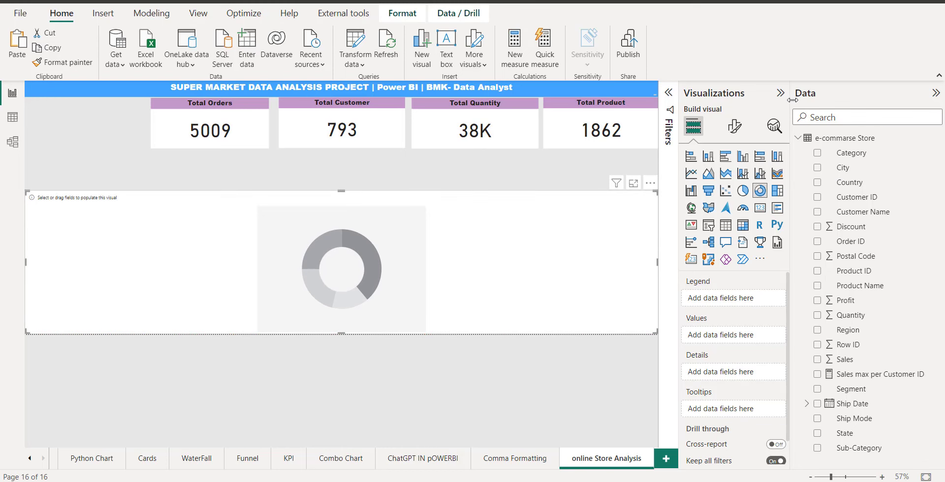
left_click_drag(791, 100, 835, 101)
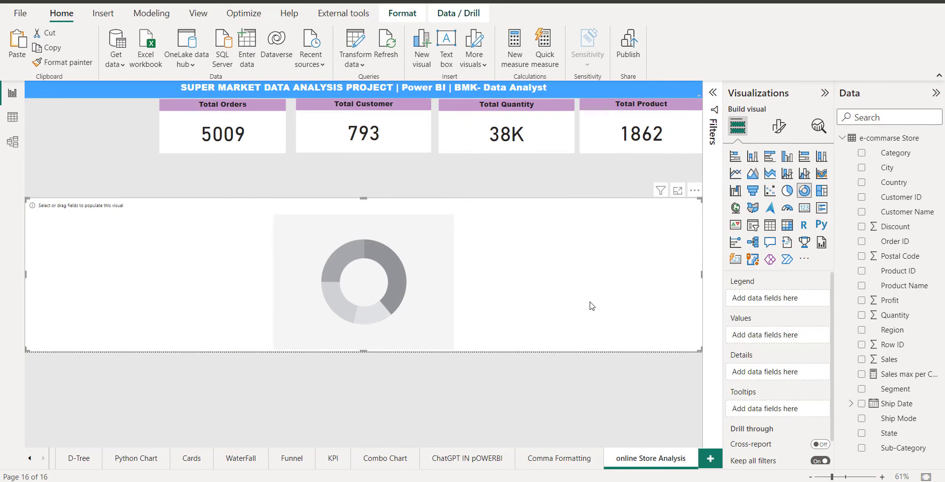
left_click_drag(701, 350, 145, 353)
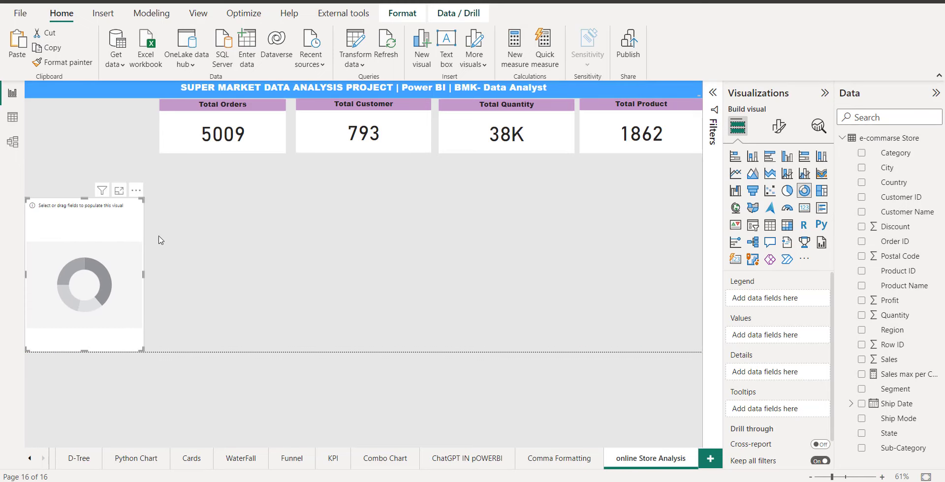
left_click_drag(130, 225, 681, 186)
left_click(697, 375)
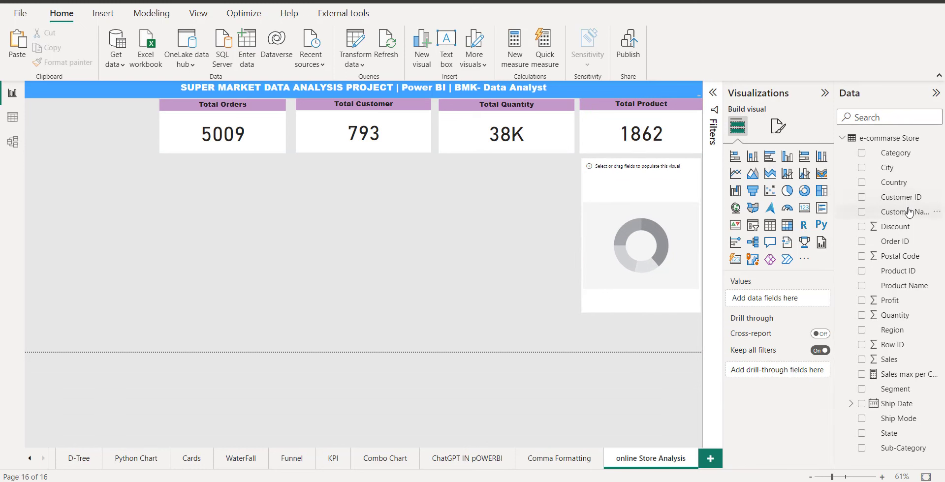
left_click_drag(893, 153, 780, 298)
left_click(642, 241)
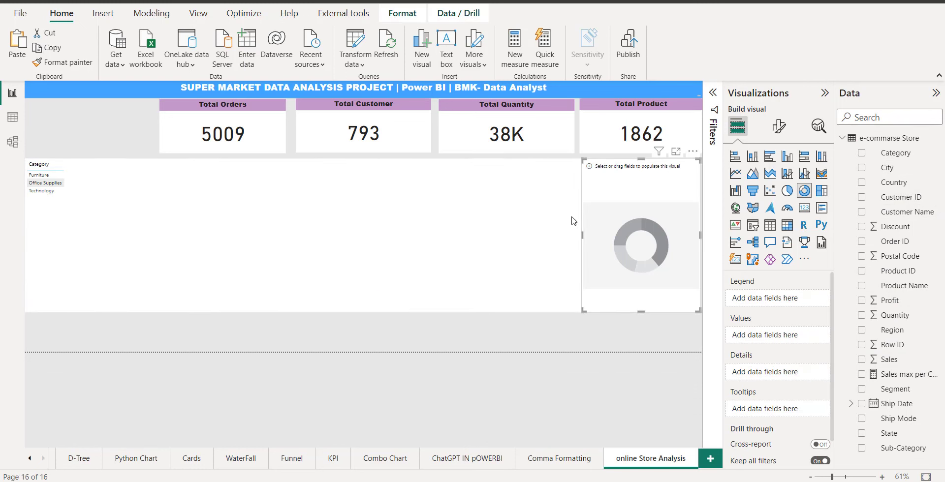
left_click(574, 152)
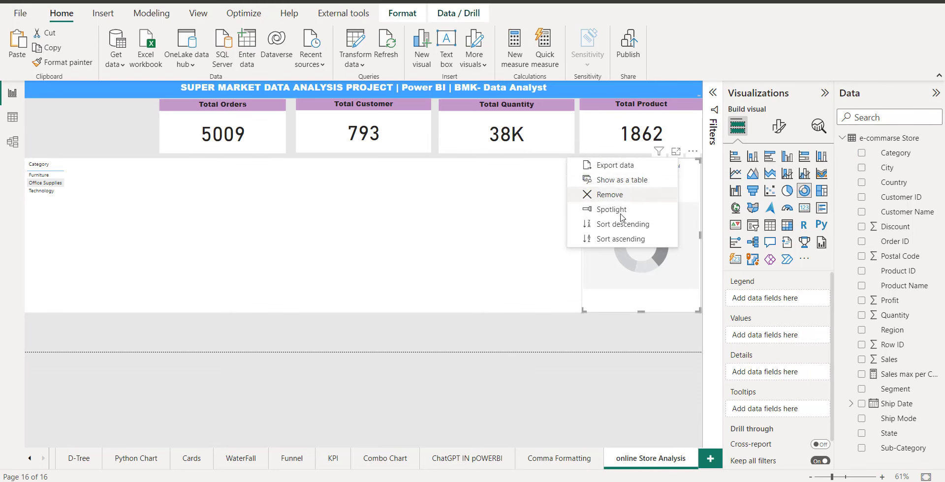
left_click(609, 192)
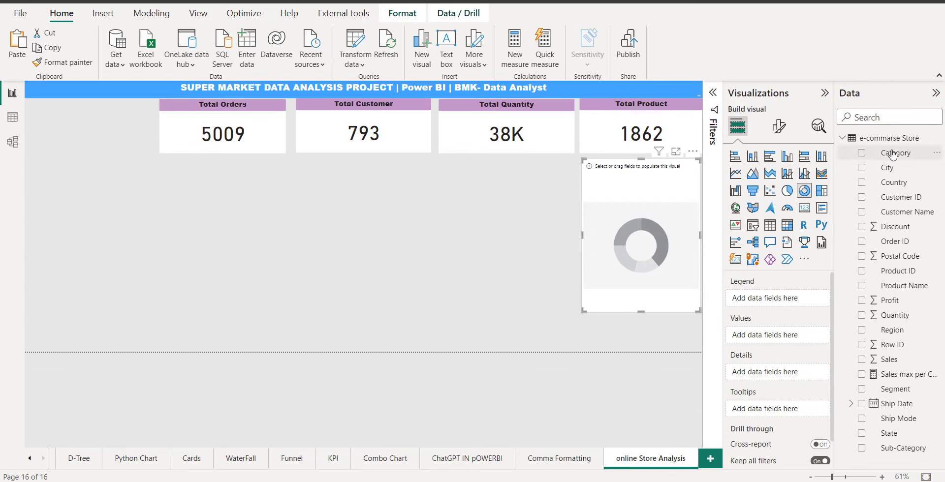
Set the donut chart's legend to Category and its values to the count of Order ID, and reduce the chart's height.
left_click_drag(893, 153, 778, 300)
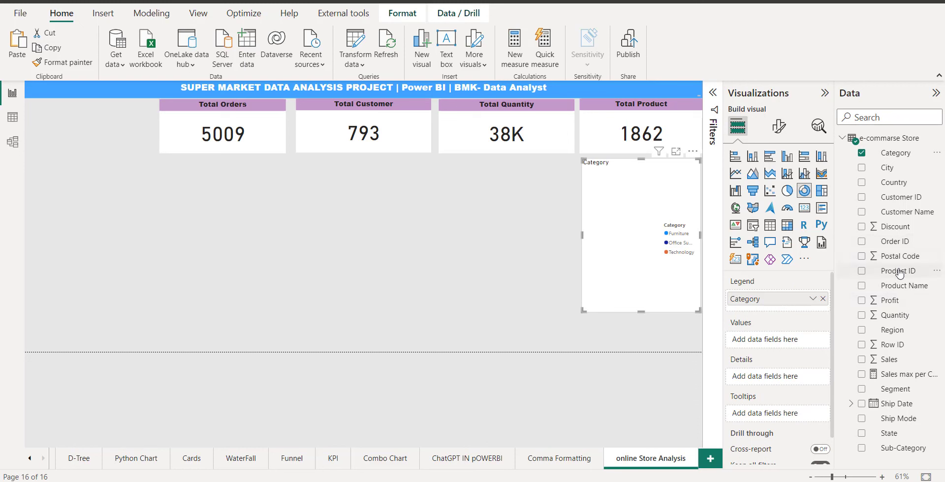
left_click_drag(895, 241, 736, 342)
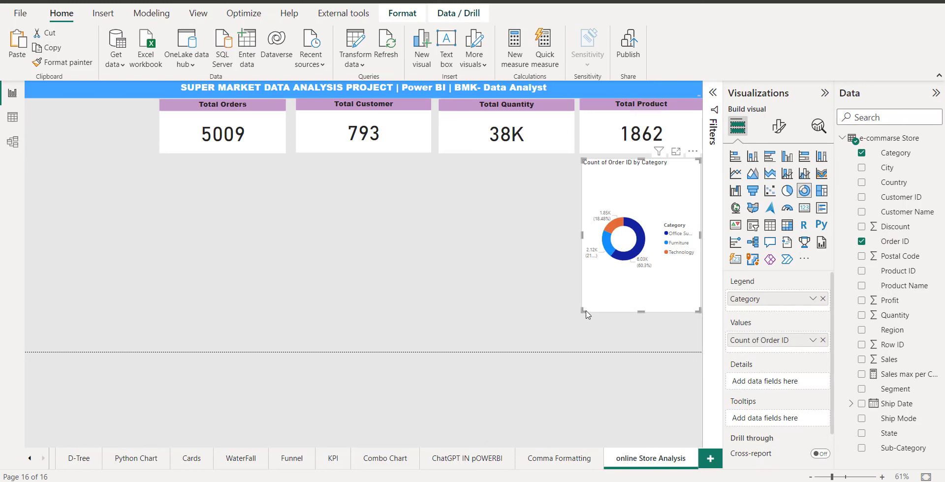
left_click_drag(583, 311, 581, 270)
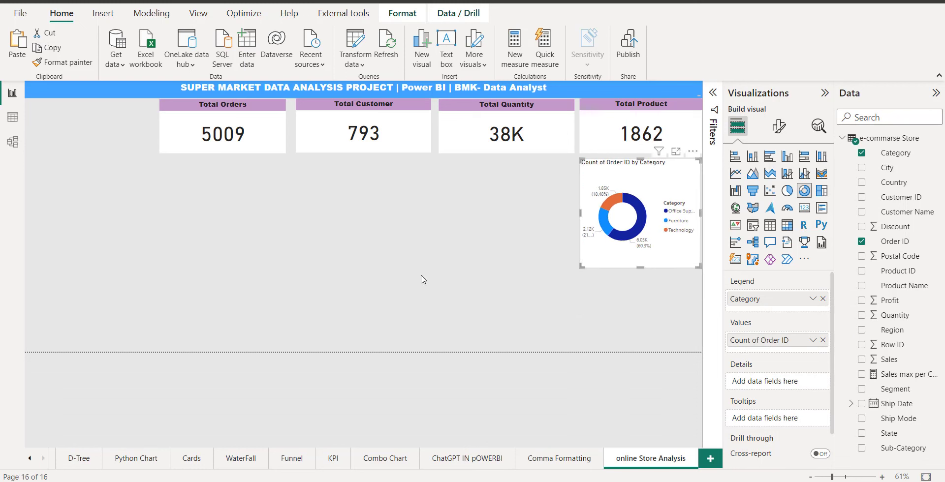
left_click(480, 244)
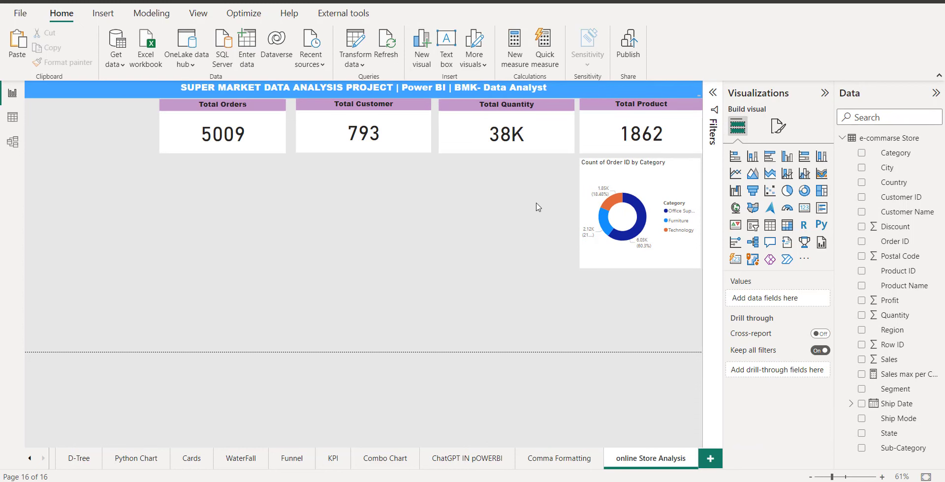
left_click(802, 190)
left_click(694, 288)
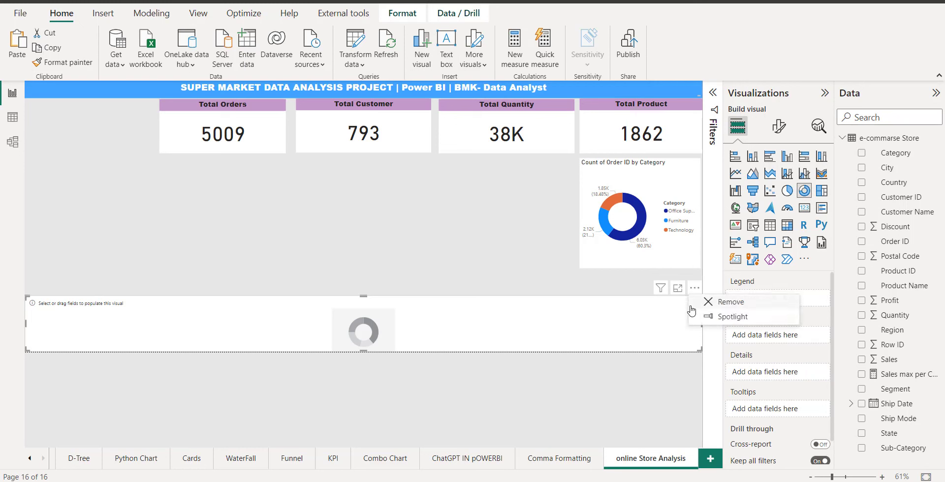
left_click(707, 302)
Add an empty pie chart beneath the Total Quantity card, beside the donut chart, and shrink it to roughly the card's width with its bottom edge matching the donut's.
left_click(787, 190)
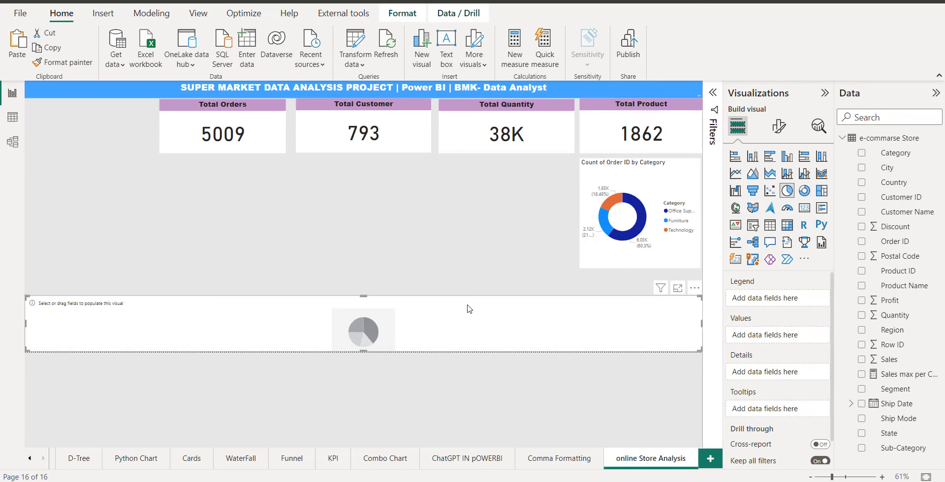
left_click_drag(364, 281, 377, 155)
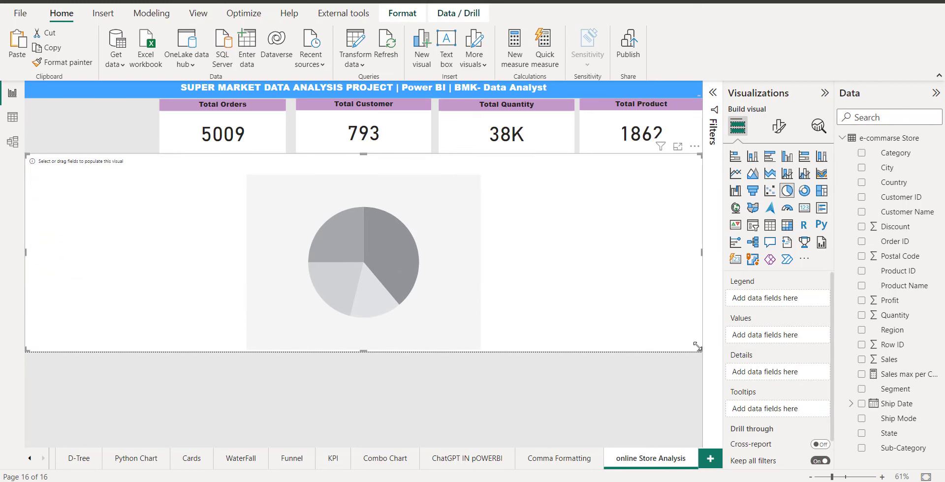
left_click_drag(698, 348, 183, 331)
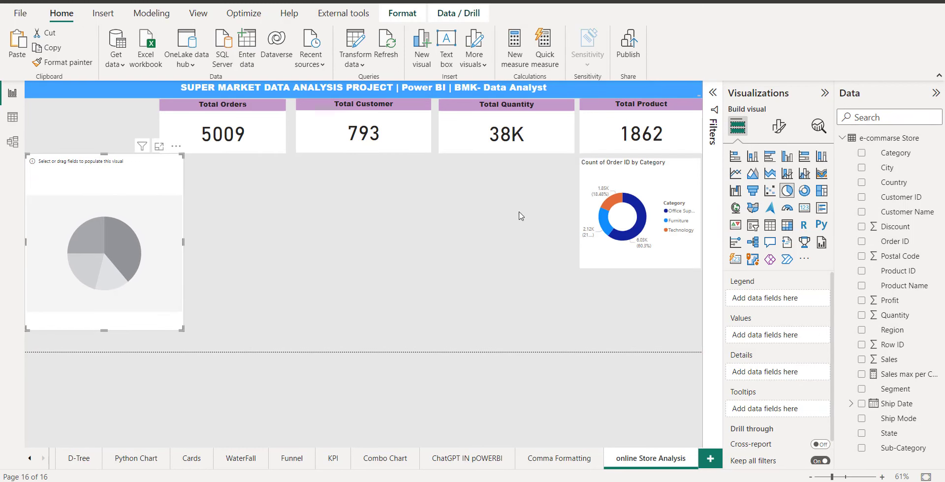
left_click_drag(123, 189, 511, 206)
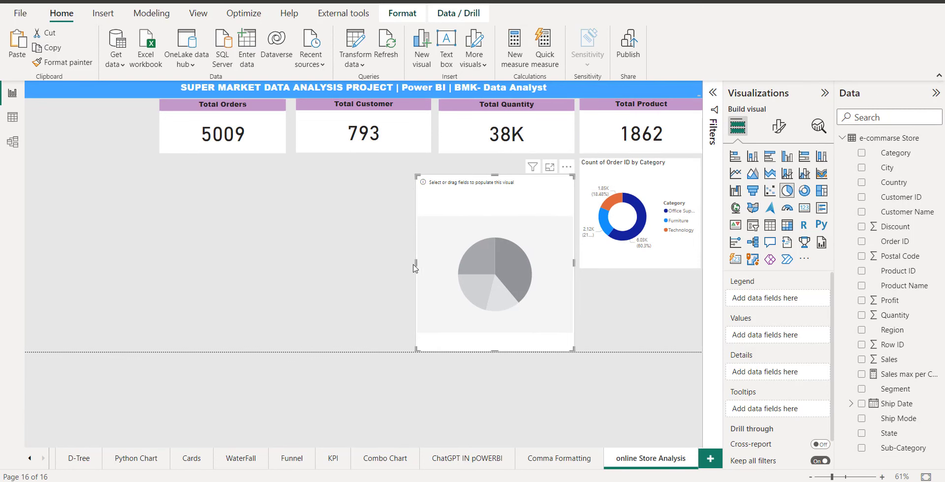
left_click_drag(416, 263, 444, 265)
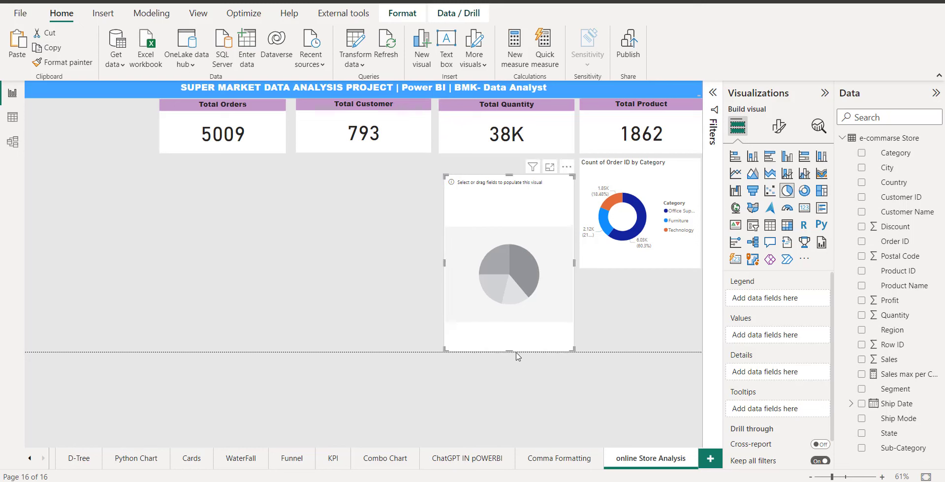
left_click_drag(510, 351, 516, 268)
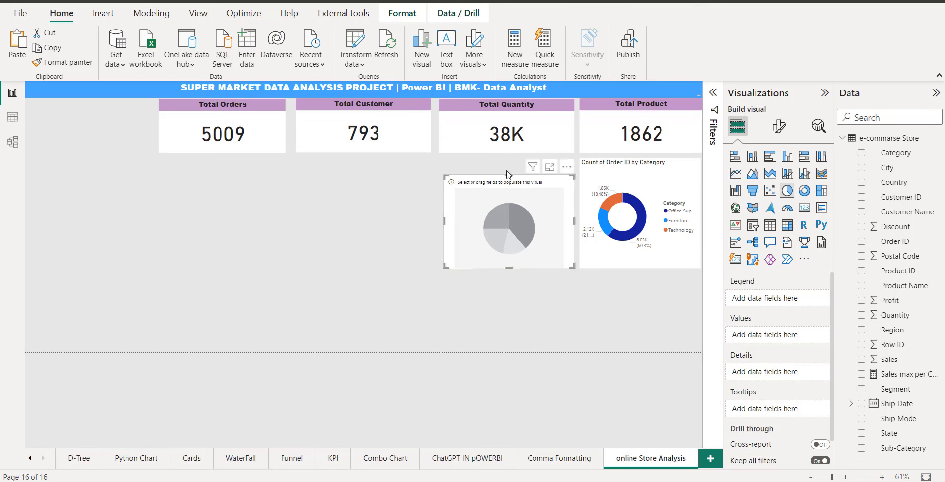
Extend the pie chart up to just beneath the Total Quantity card, and set its legend to Segment and its values to the count of Order ID.
left_click_drag(510, 175, 510, 160)
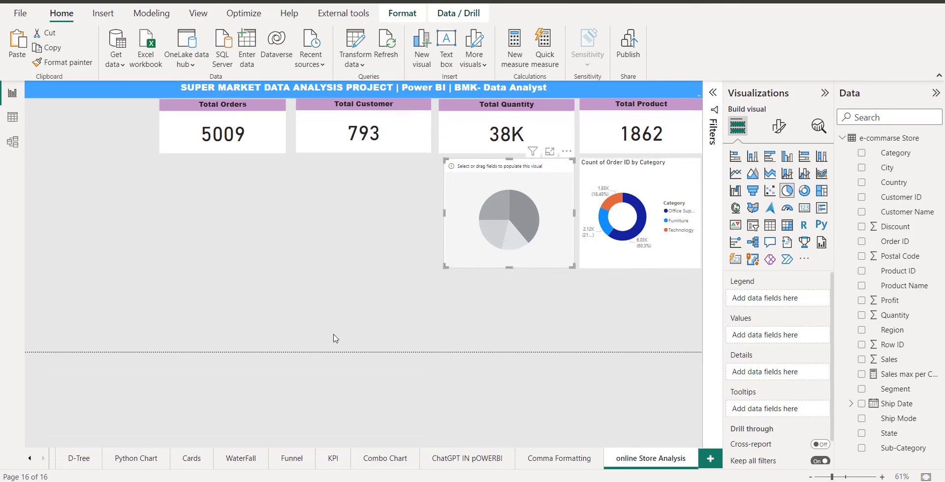
left_click(377, 244)
left_click(560, 241)
left_click_drag(900, 393, 794, 307)
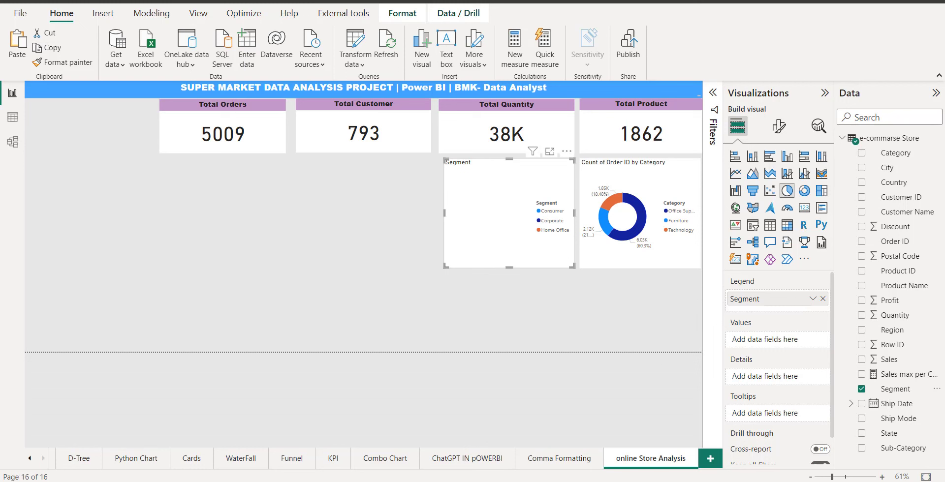
left_click_drag(899, 240, 787, 347)
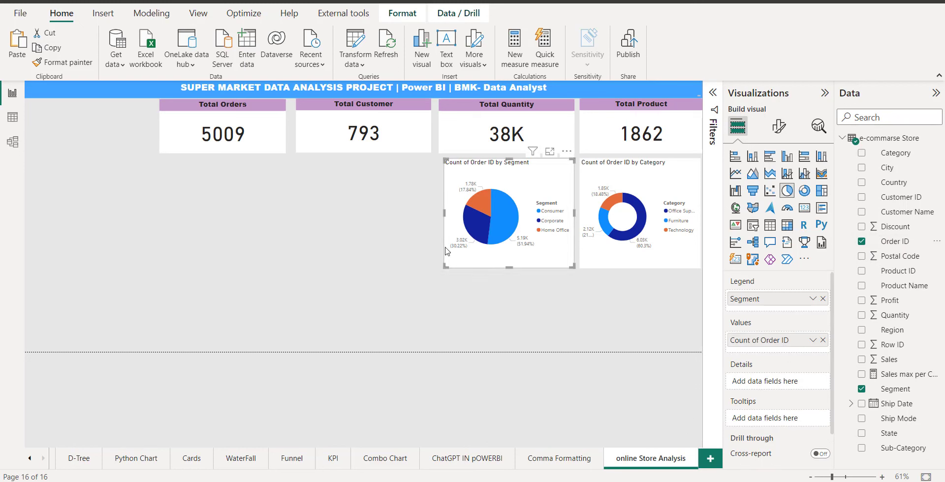
Move the Segment pie chart beside the Total Orders card, place the Category donut chart below it at the page's lower edge, and widen the donut slightly.
left_click_drag(507, 178, 88, 119)
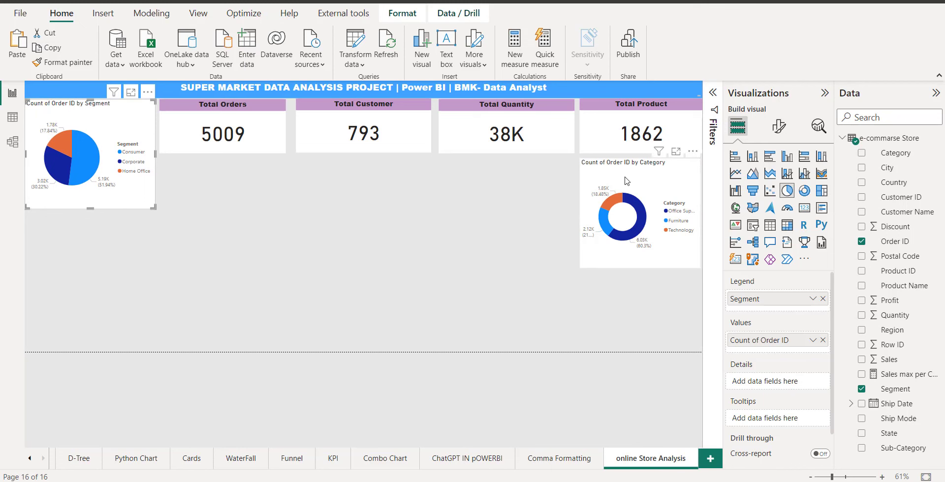
left_click_drag(631, 182, 19, 275)
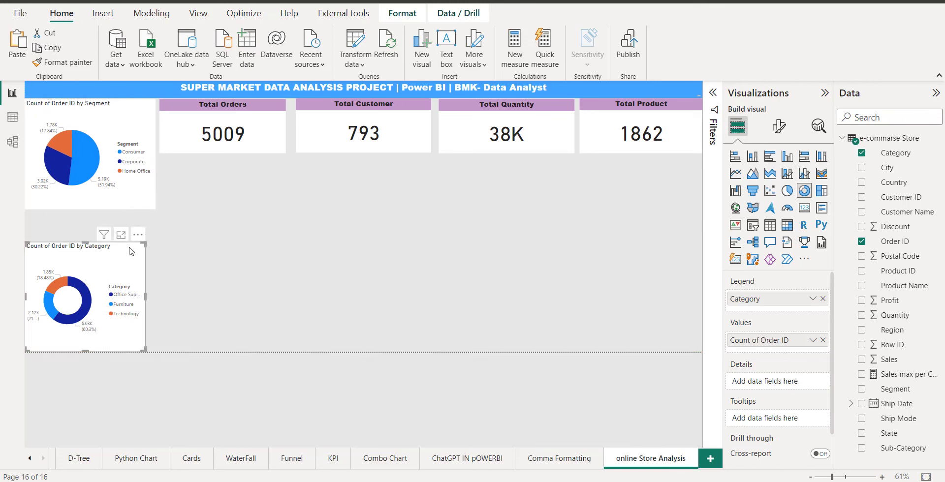
mouse_move(149, 245)
left_mouse_down()
mouse_move(170, 246)
mouse_move(159, 244)
left_mouse_up()
left_click(93, 224)
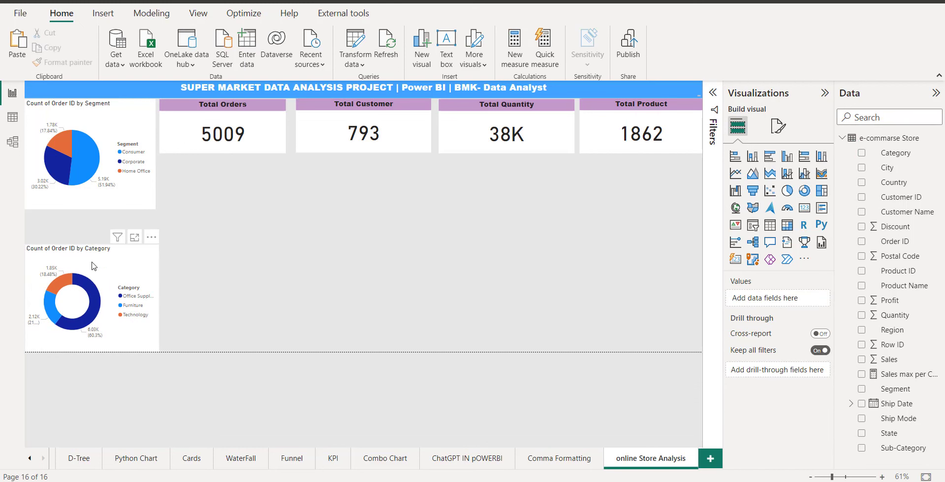
Stretch the donut chart upward and the pie chart downward until the two charts meet.
left_click(93, 265)
left_click_drag(92, 246, 92, 224)
left_click(81, 205)
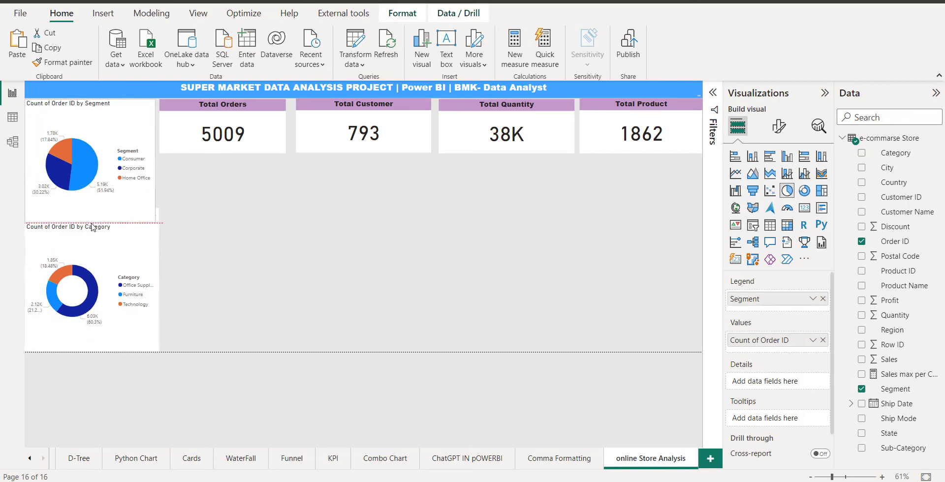
left_click(212, 231)
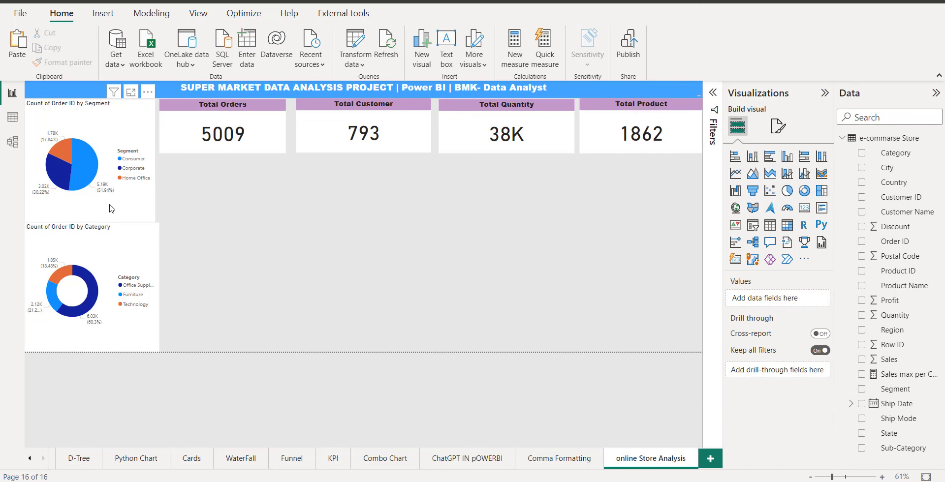
Widen the pie chart to match the donut chart's width and raise its bottom edge to leave a narrow gap between them.
left_click(139, 205)
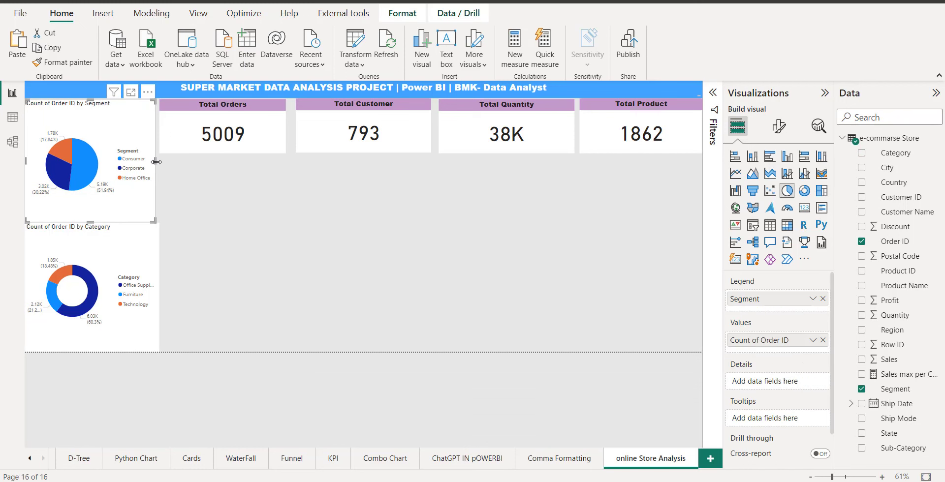
left_click_drag(156, 162, 157, 168)
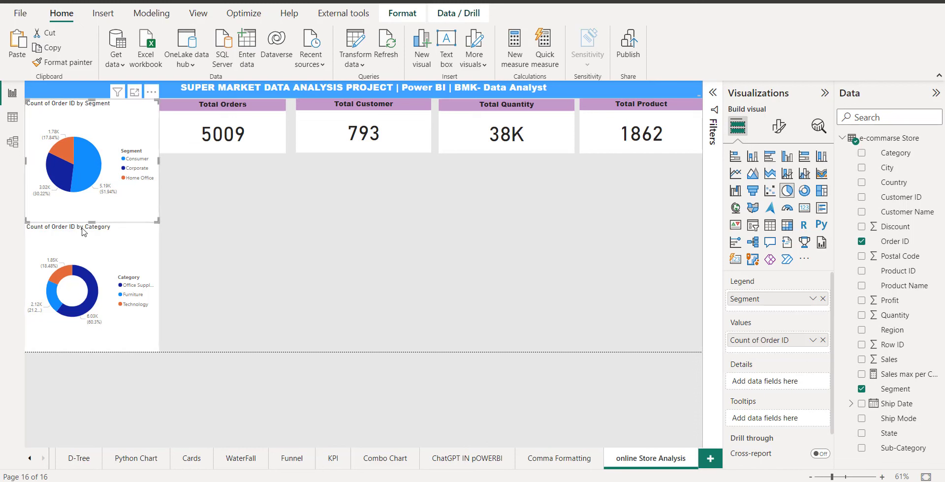
left_click_drag(94, 219, 91, 216)
left_click(244, 235)
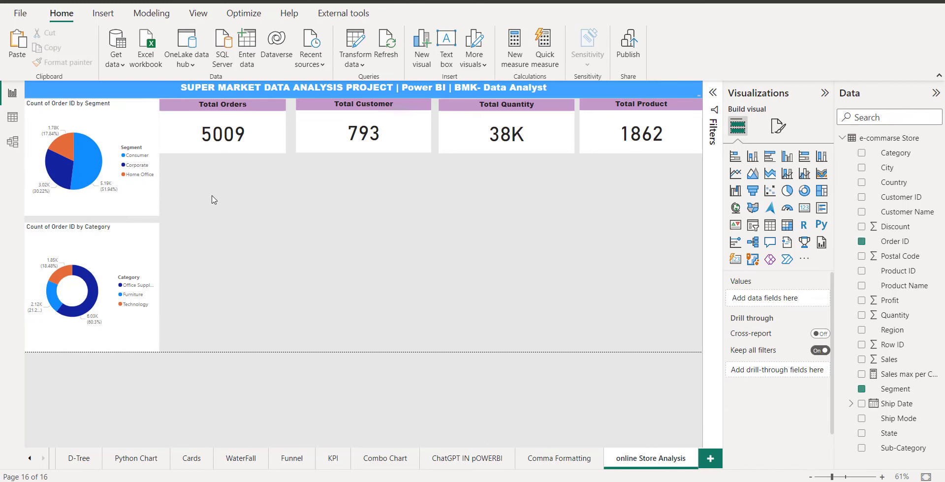
Shift the Total Orders card to leave a small gap on both sides, between the pie chart and the Total Customer card.
left_click_drag(212, 144, 220, 141)
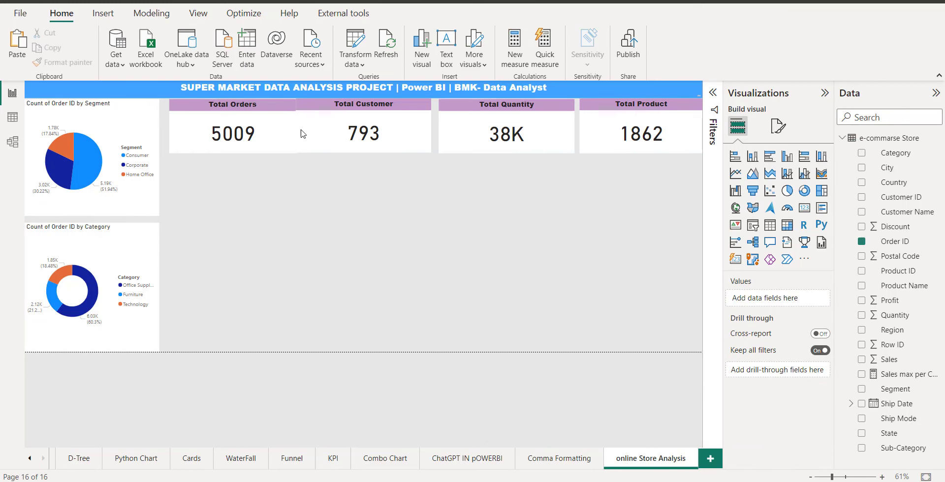
left_click_drag(350, 130, 353, 135)
left_click(285, 219)
left_click_drag(256, 142, 251, 143)
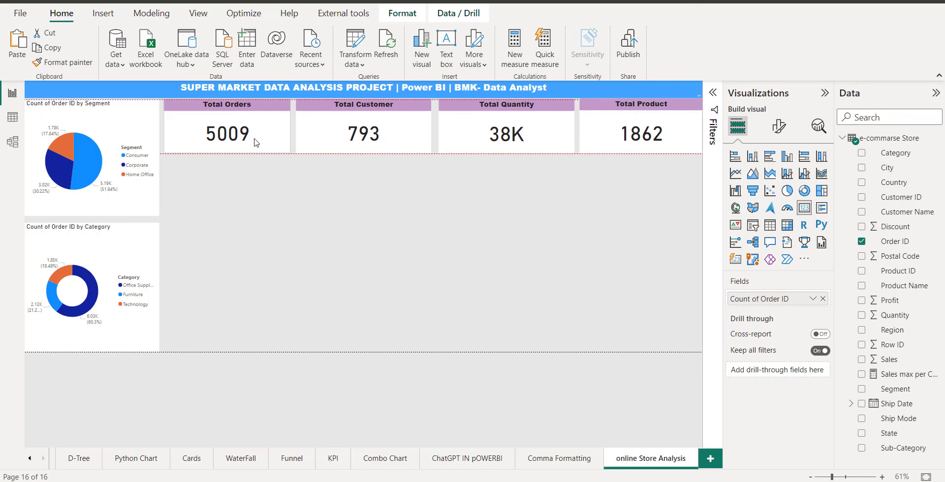
left_click(506, 231)
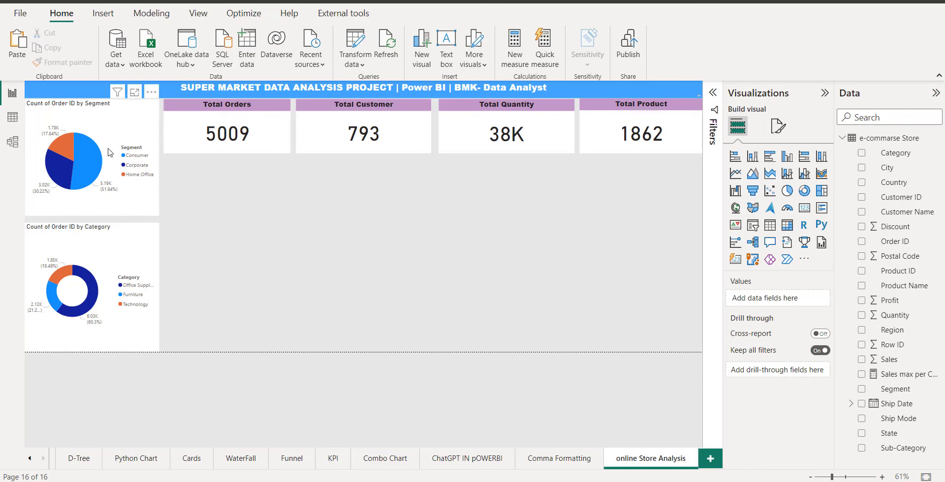
Set the Segment pie chart's title text to "Top Selling Segments".
left_click(100, 131)
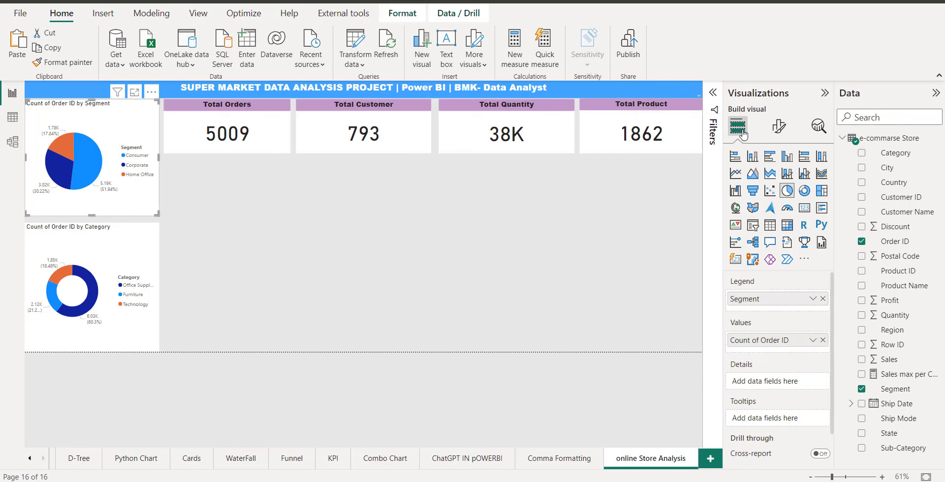
left_click(778, 126)
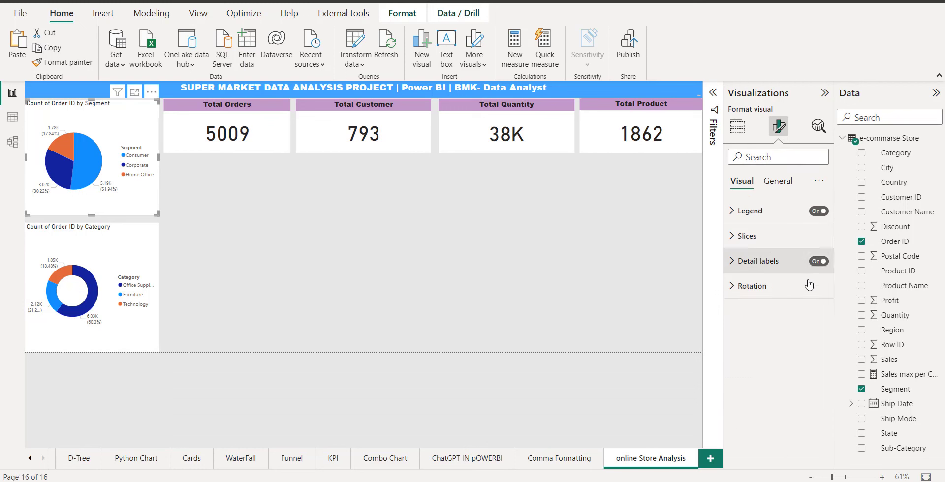
left_click(778, 181)
left_click(737, 239)
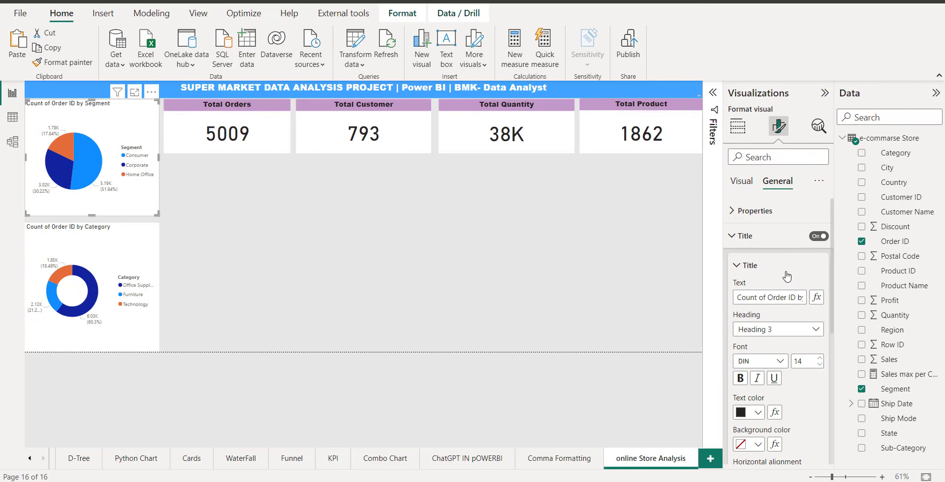
triple_click(800, 297)
key("BackSpace")
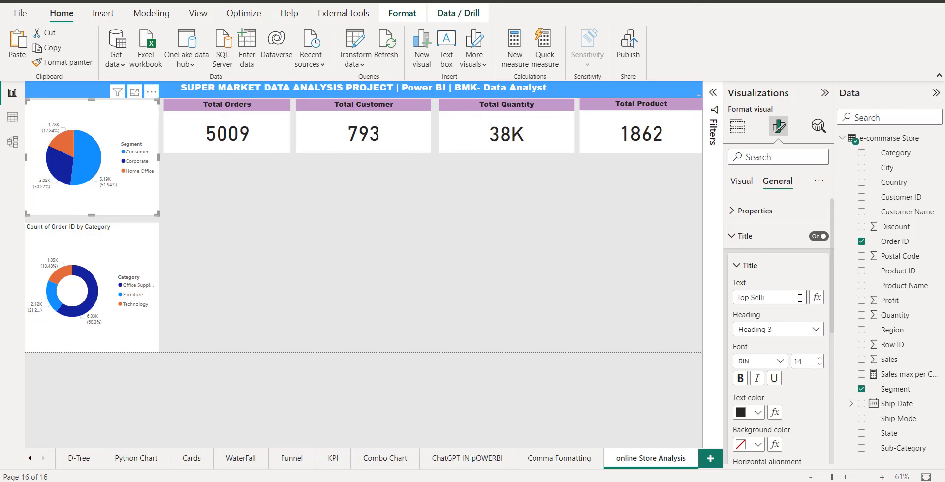
type("Top Selling Segments")
left_click(261, 302)
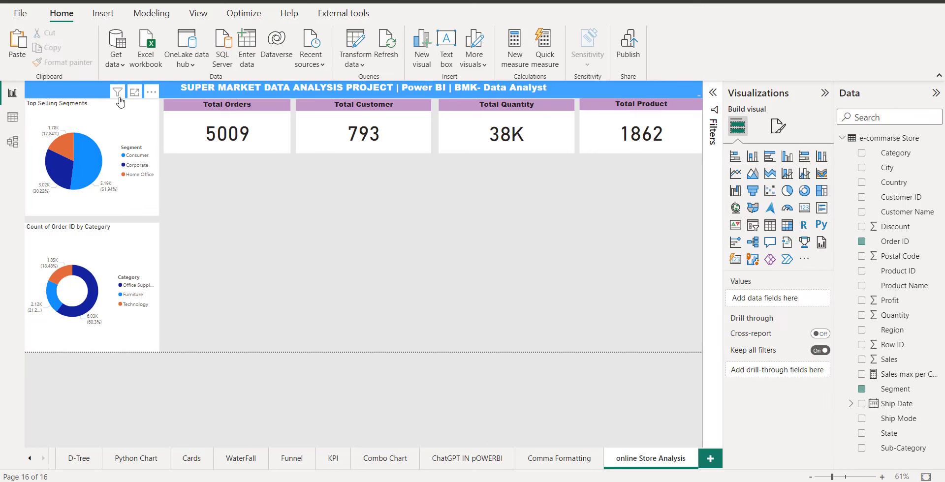
Center the title of the Top Selling Segments pie chart horizontally.
left_click(119, 142)
left_click(784, 134)
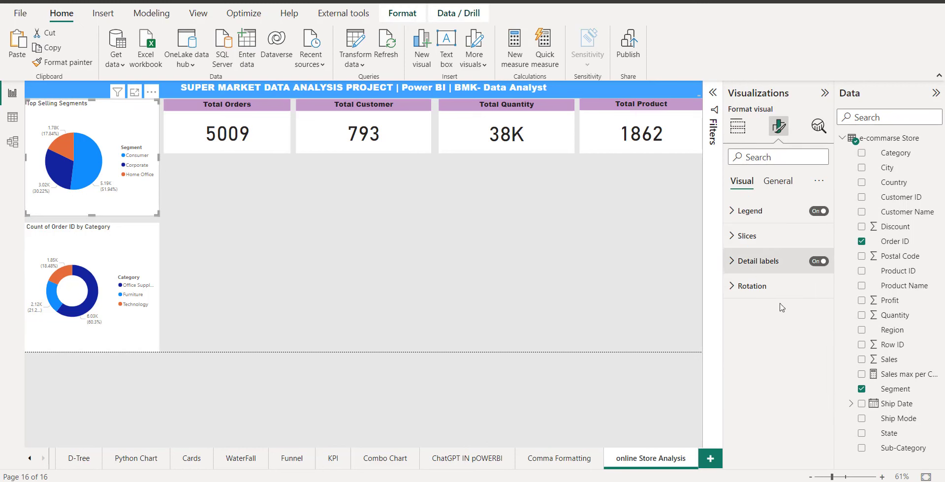
left_click(777, 181)
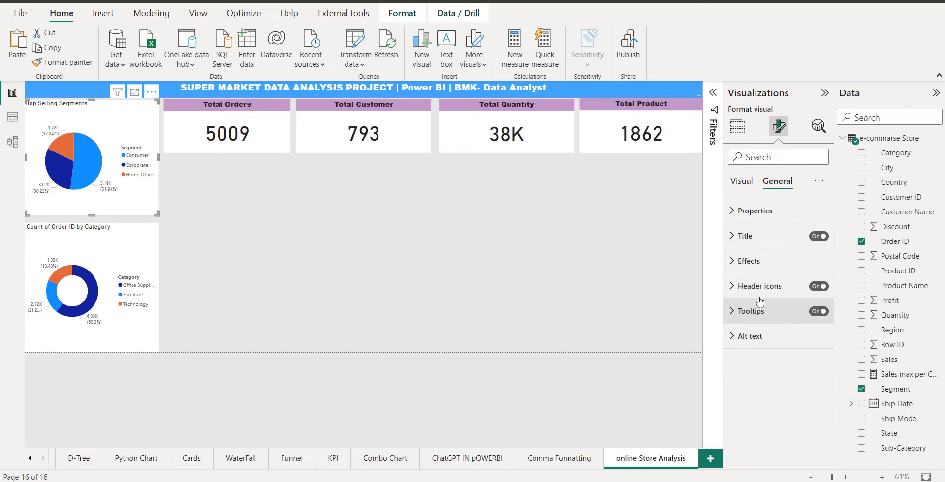
left_click(746, 237)
scroll(786, 400, "down", 2)
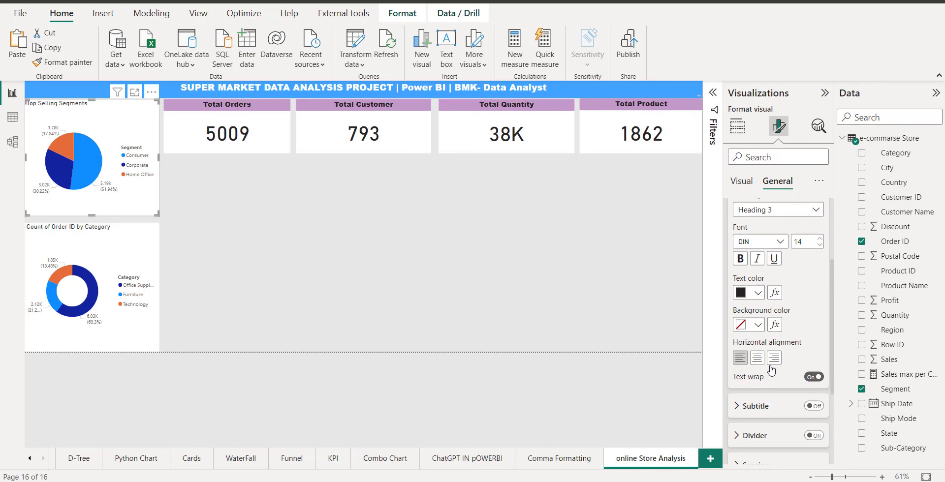
left_click(757, 378)
Set the pie chart title's font to Arial Black at size 15.
scroll(787, 355, "up", 2)
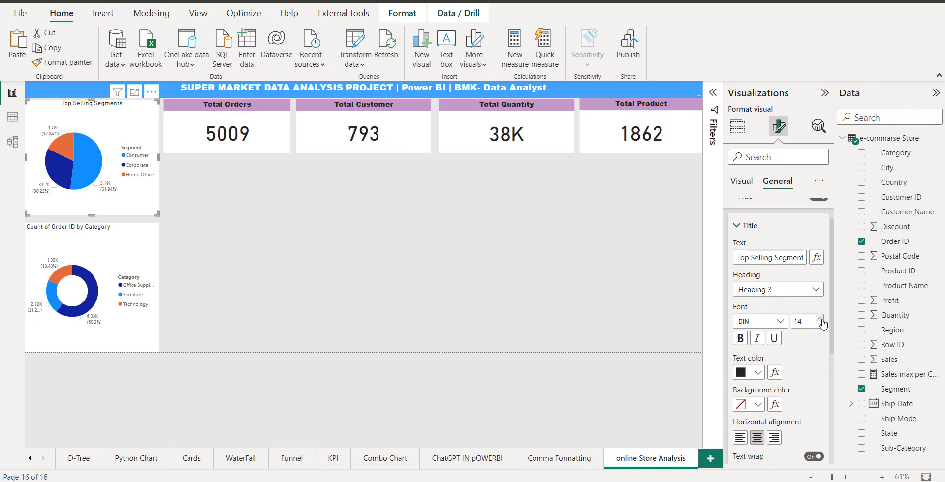
left_click(820, 319)
left_click(819, 318)
left_click(820, 318)
left_click(820, 318)
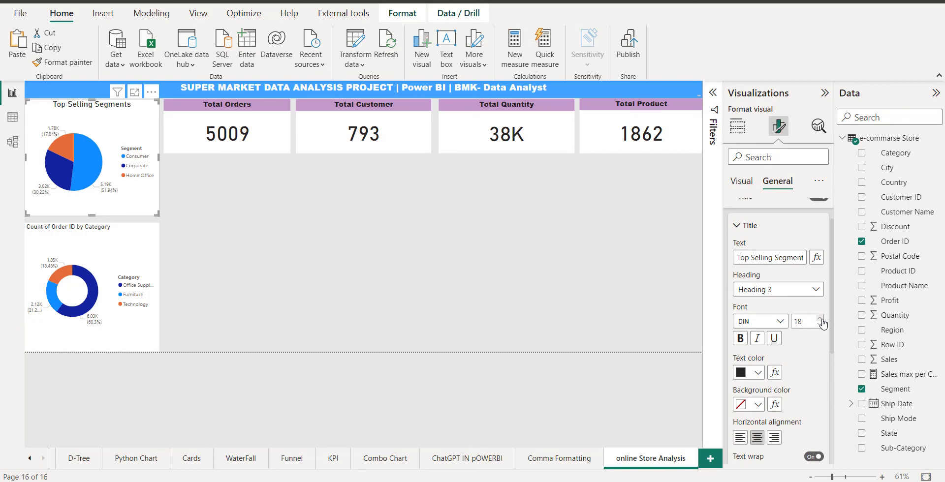
left_click(820, 318)
left_click(820, 319)
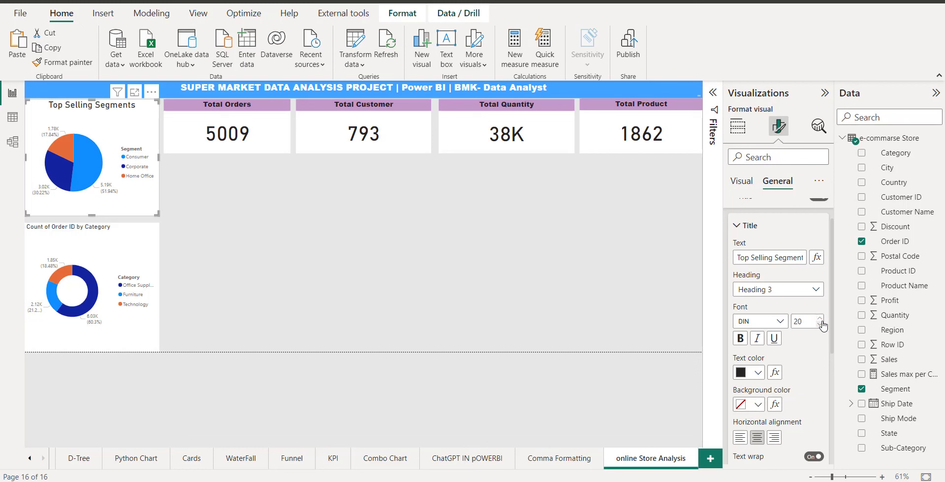
left_click(778, 322)
left_click(760, 137)
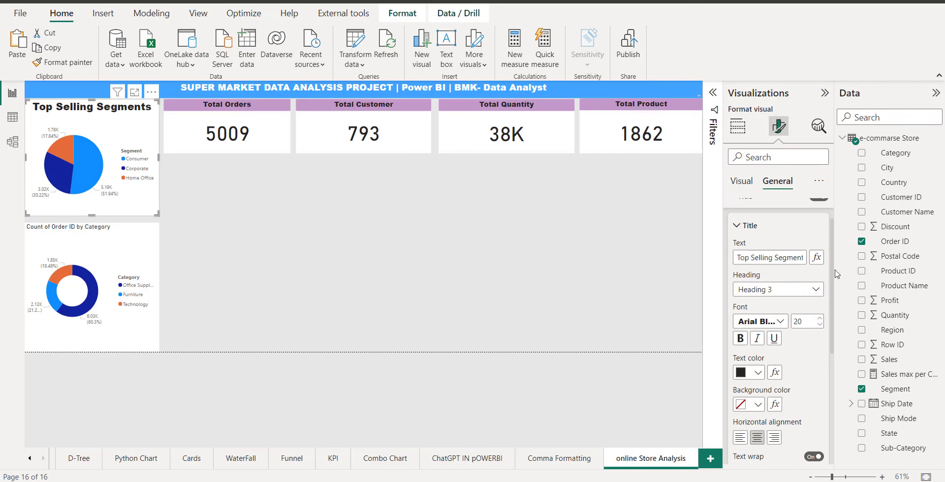
left_click(820, 325)
left_click(819, 324)
left_click(820, 325)
left_click(820, 324)
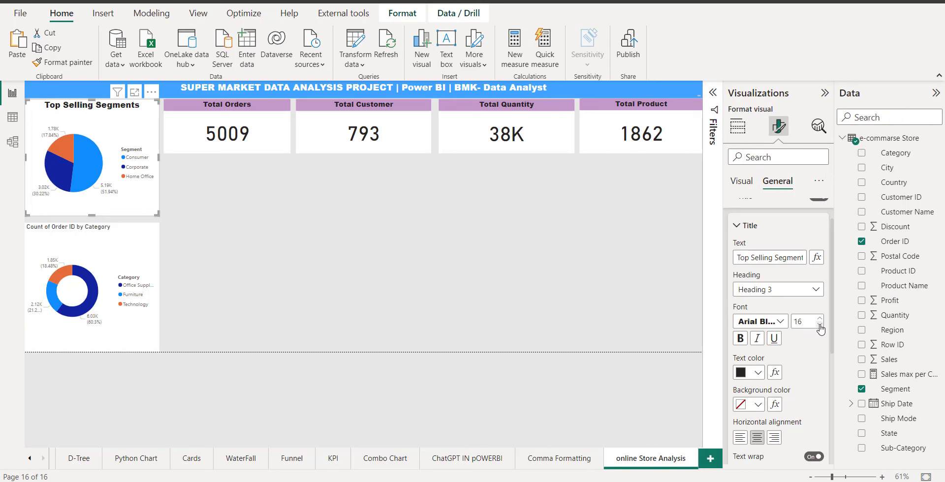
left_click(820, 325)
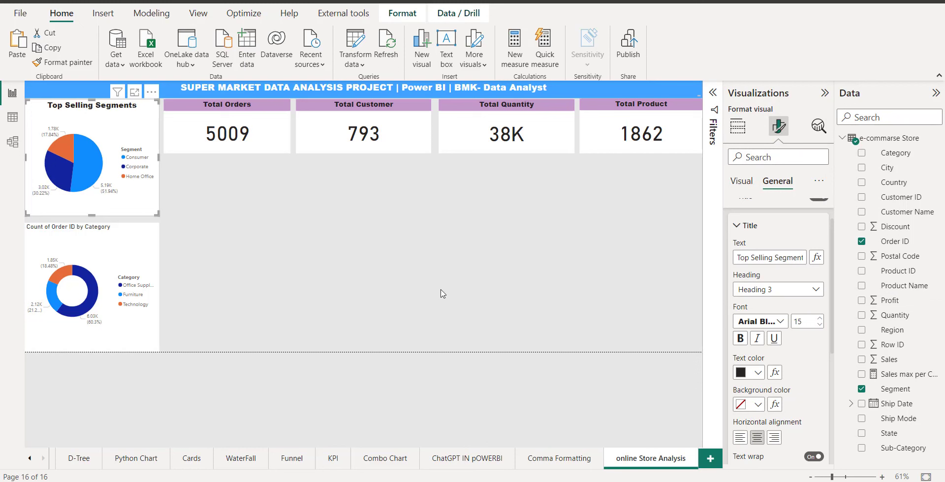
Turn on customized title spacing for the pie chart, with 5 px of space below the title.
scroll(791, 390, "down", 5)
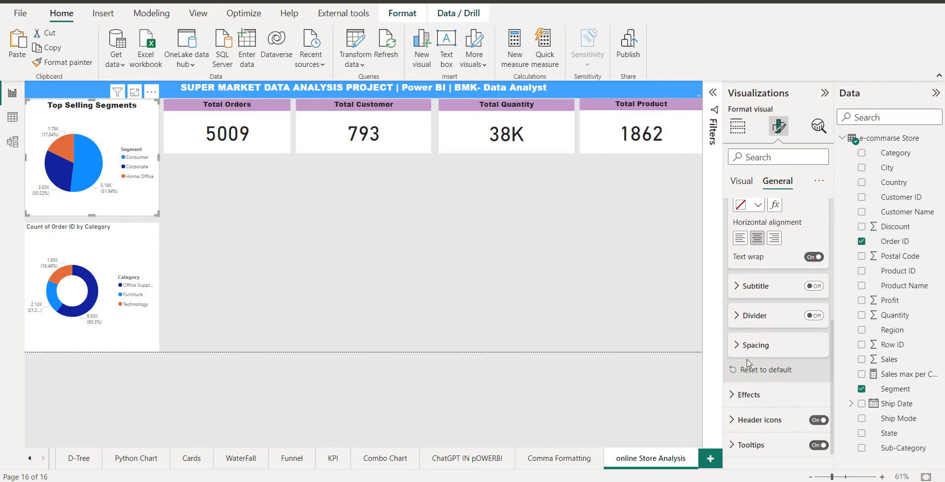
left_click(736, 346)
left_click(812, 363)
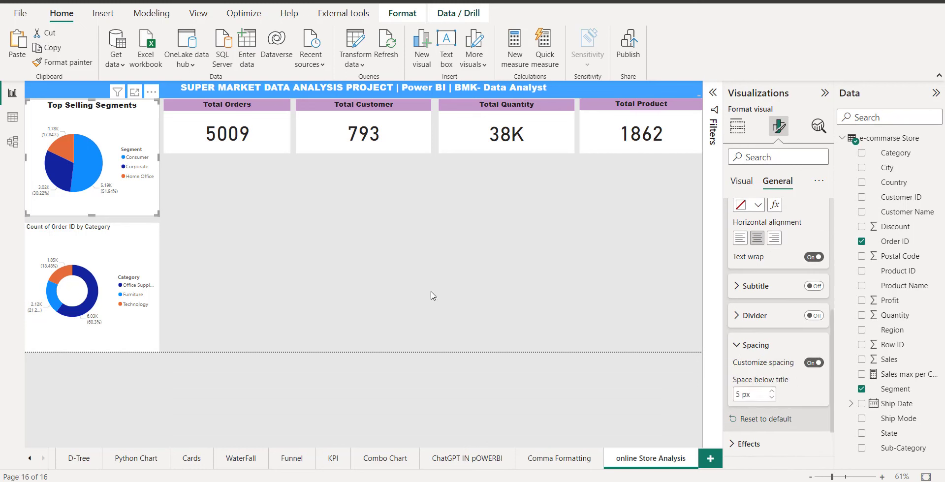
left_click(512, 274)
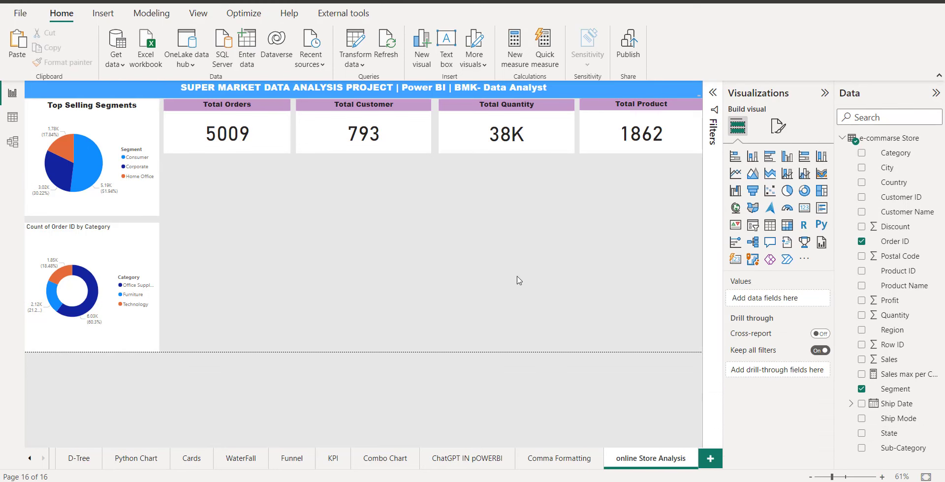
Set the Category donut chart's title text to "Top Categories".
left_click(118, 263)
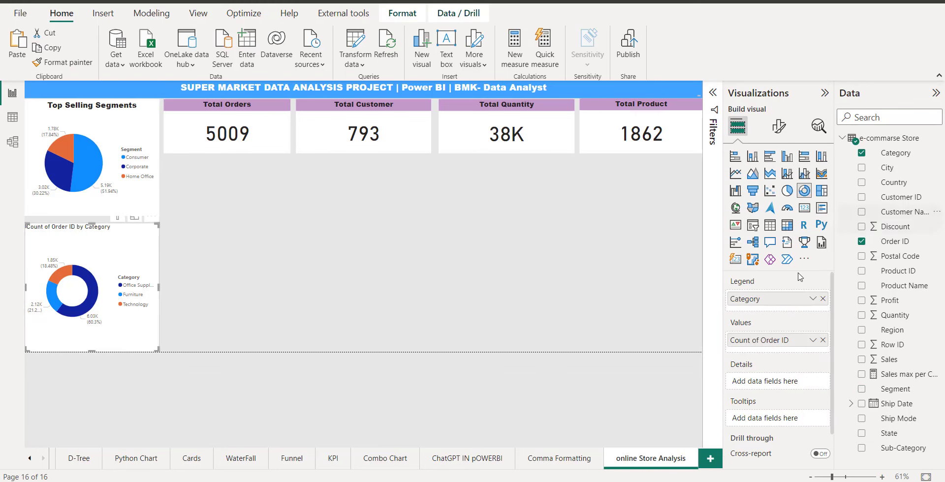
left_click(778, 127)
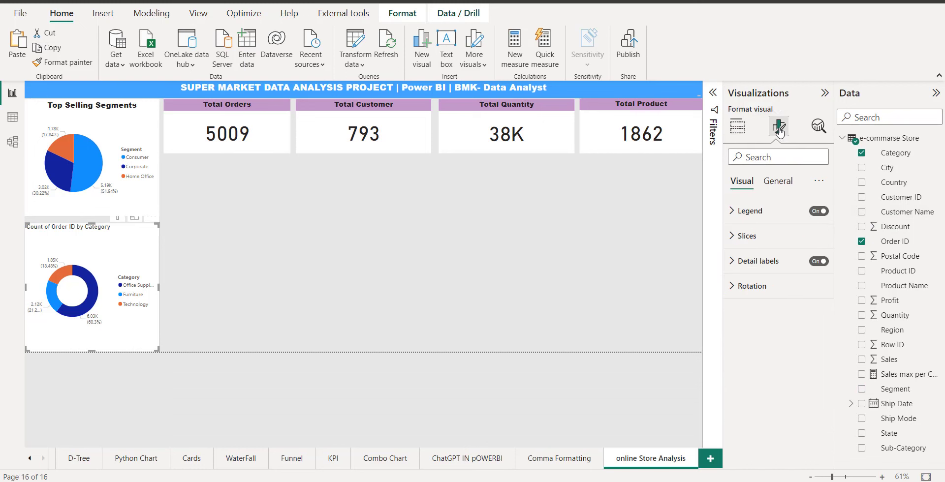
left_click(778, 181)
left_click(734, 240)
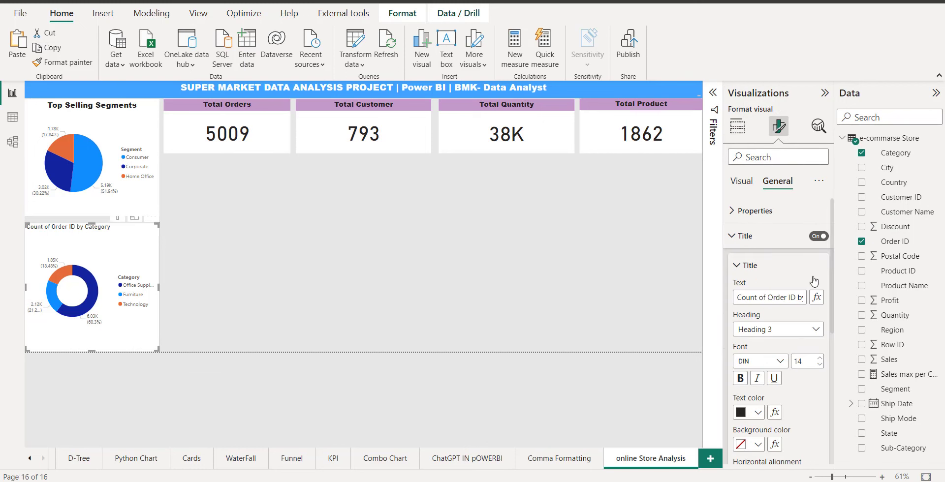
triple_click(781, 298)
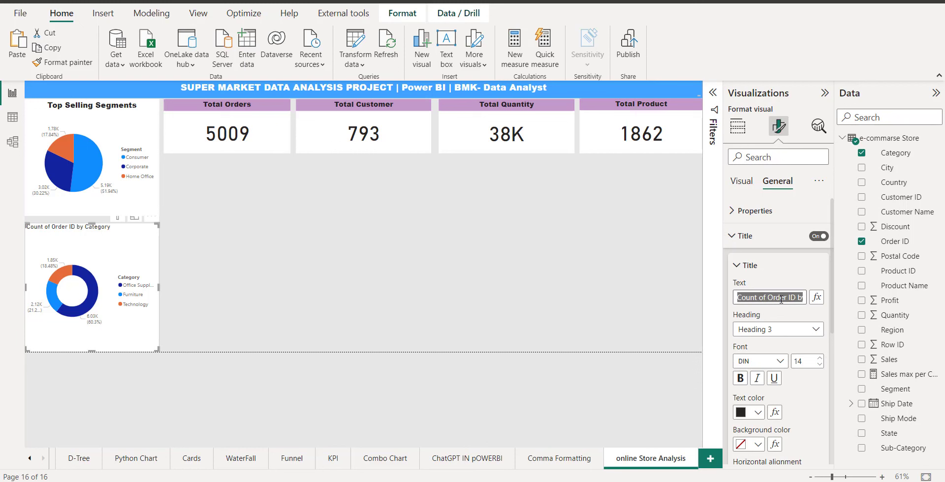
key("BackSpace")
type("T")
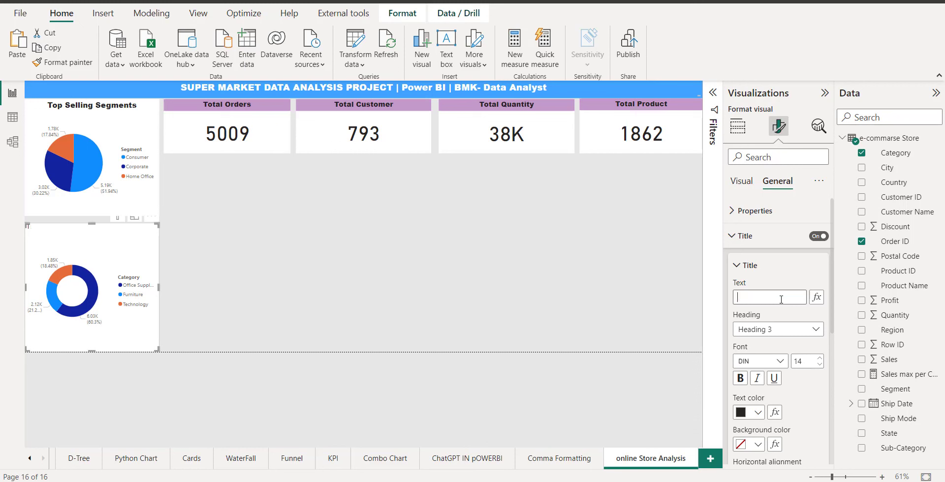
type("TO")
key("ctrl+BackSpace")
key("ctrl+BackSpace")
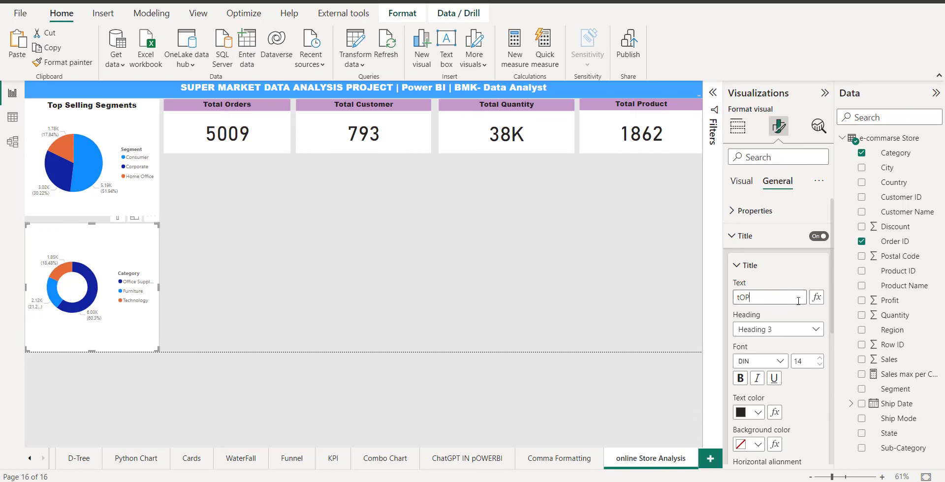
type("tOP")
key("BackSpace")
type("TOop Categories")
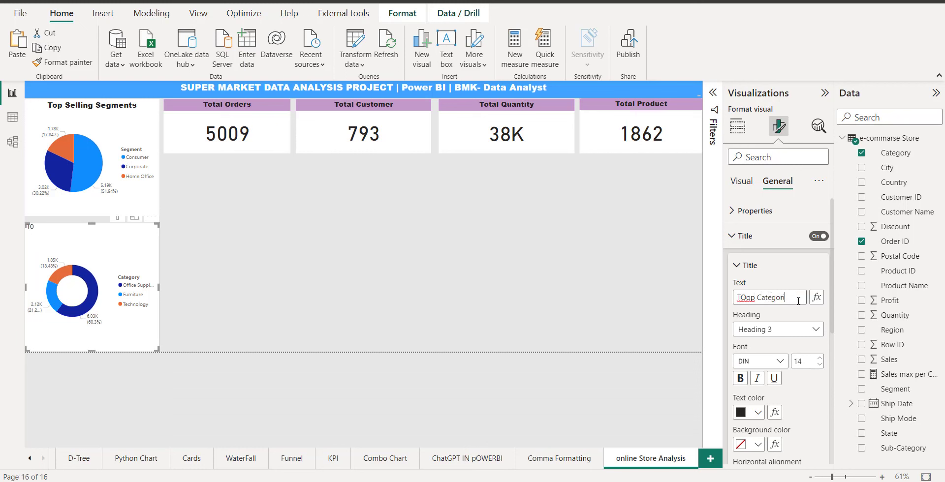
right_click(750, 299)
left_click(749, 299)
key("BackSpace")
left_click(355, 369)
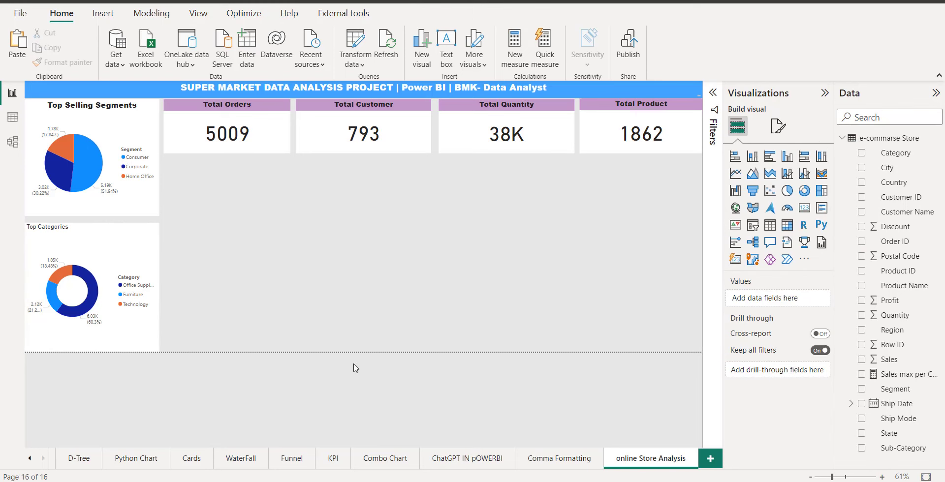
Copy the formatting of the Top Selling Segments pie chart onto the Top Categories donut chart with Format painter.
left_click(52, 157)
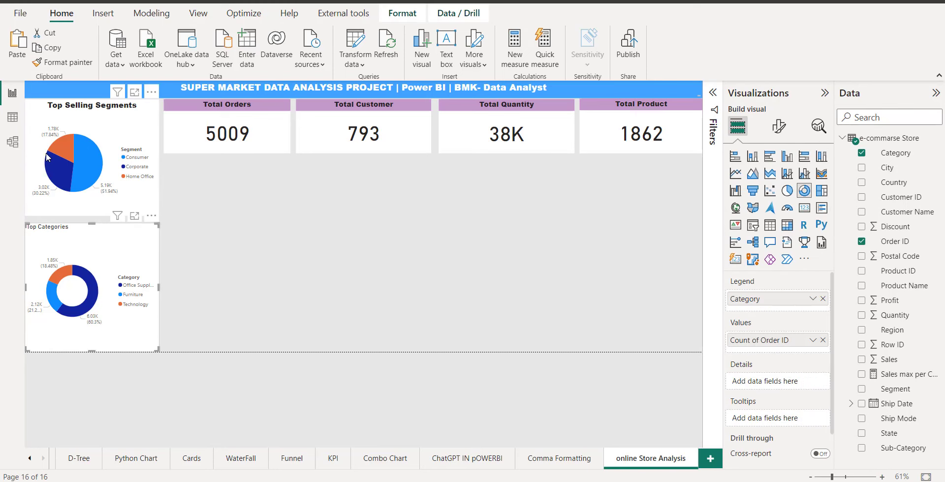
left_click(139, 123)
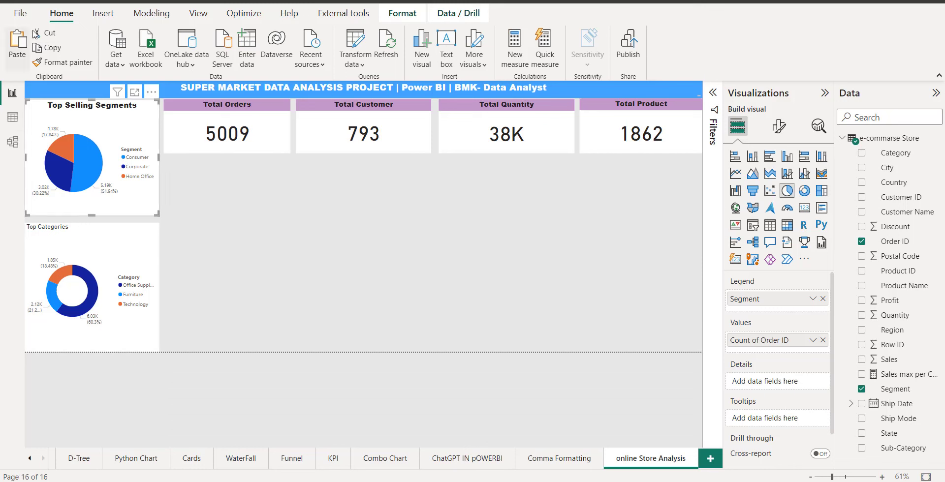
left_click(61, 63)
left_click(117, 242)
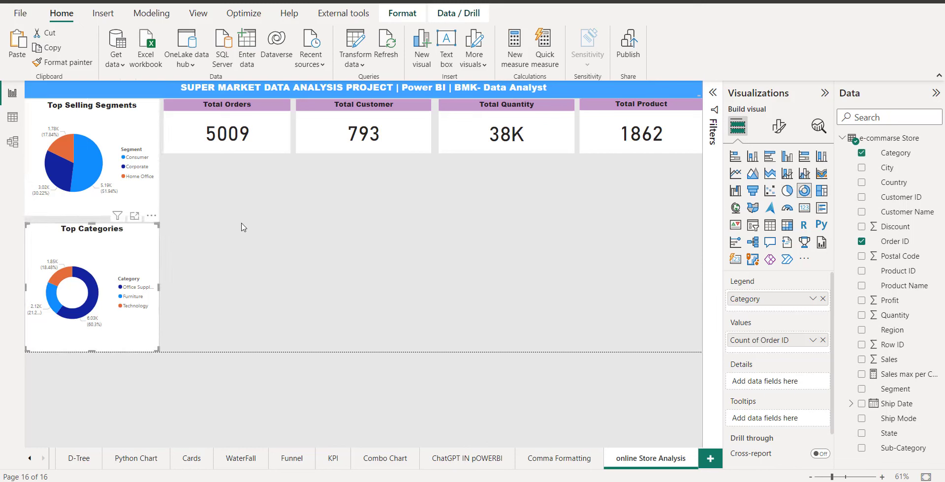
left_click(259, 244)
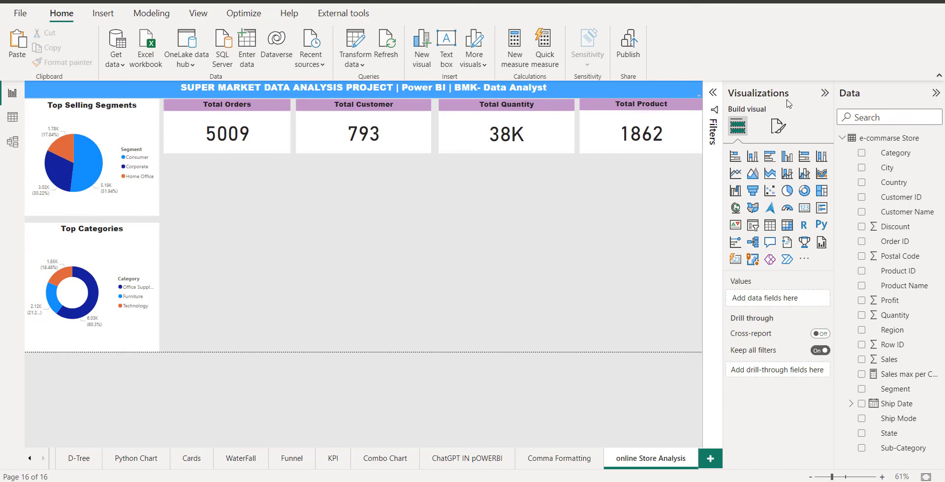
left_click(824, 93)
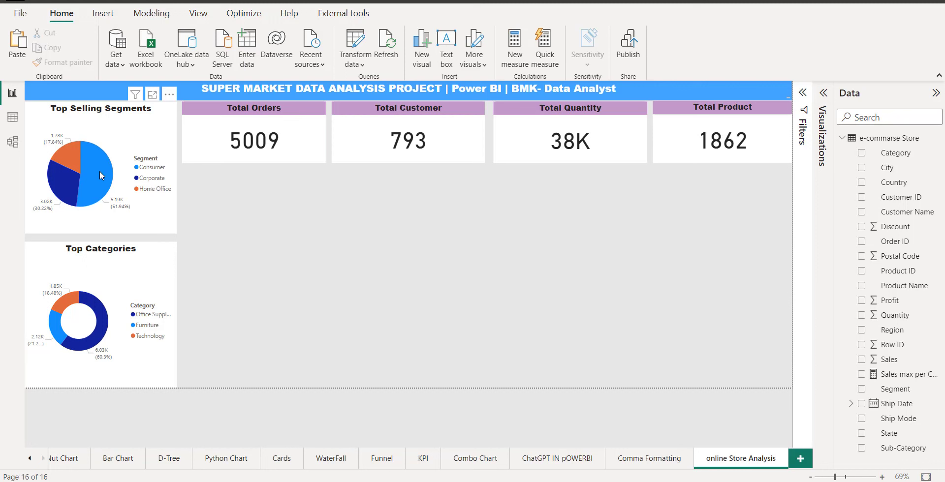
mouse_move(102, 178)
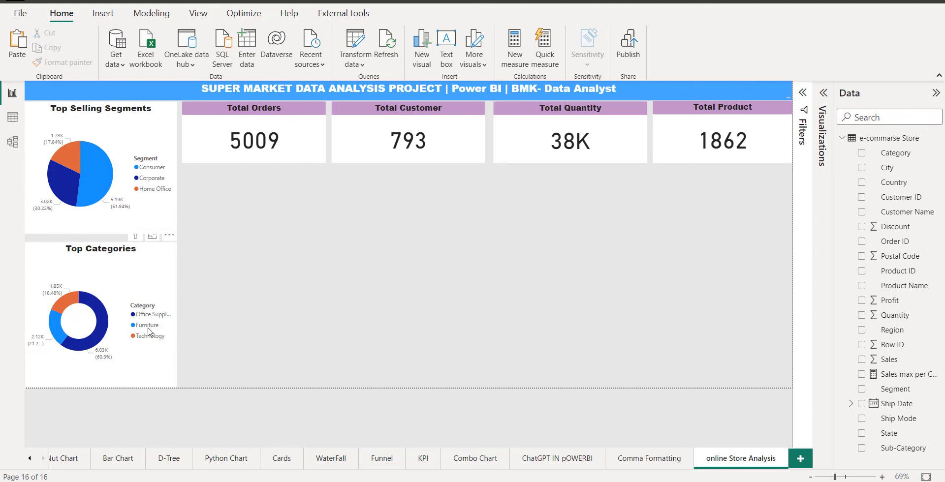
mouse_move(97, 316)
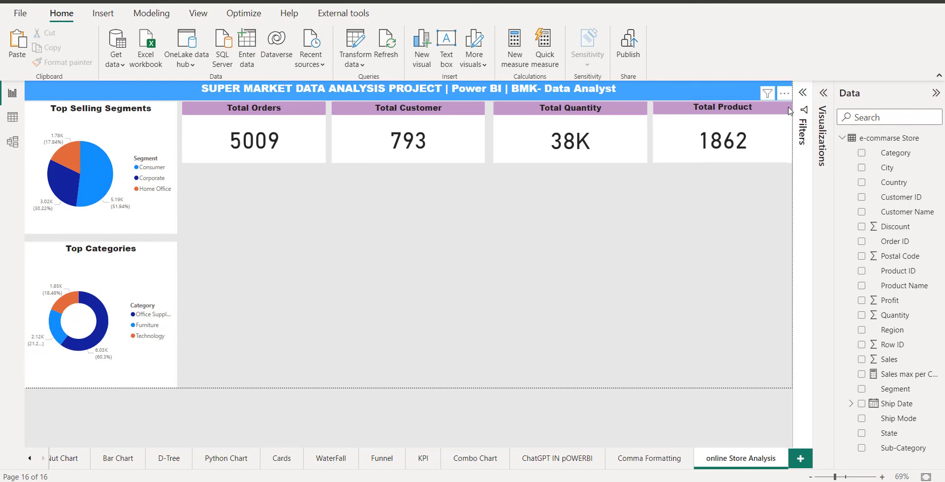
left_click(824, 94)
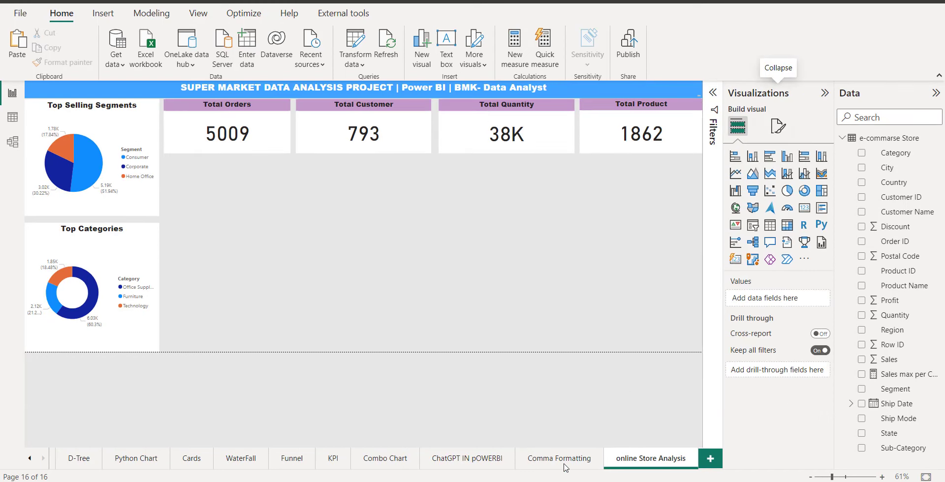
Add an empty stacked column chart and size it to span the Total Orders and Total Customer cards, down to the page's lower edge.
left_click(749, 160)
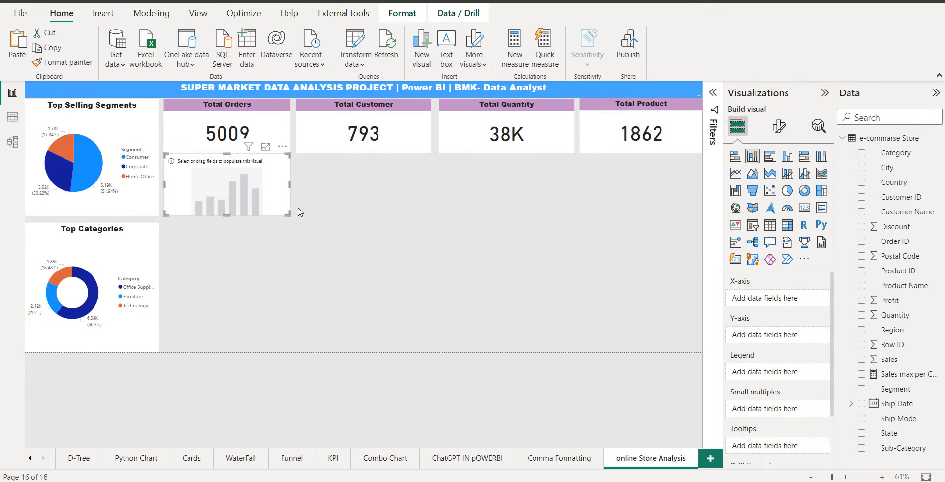
left_click_drag(289, 215, 328, 352)
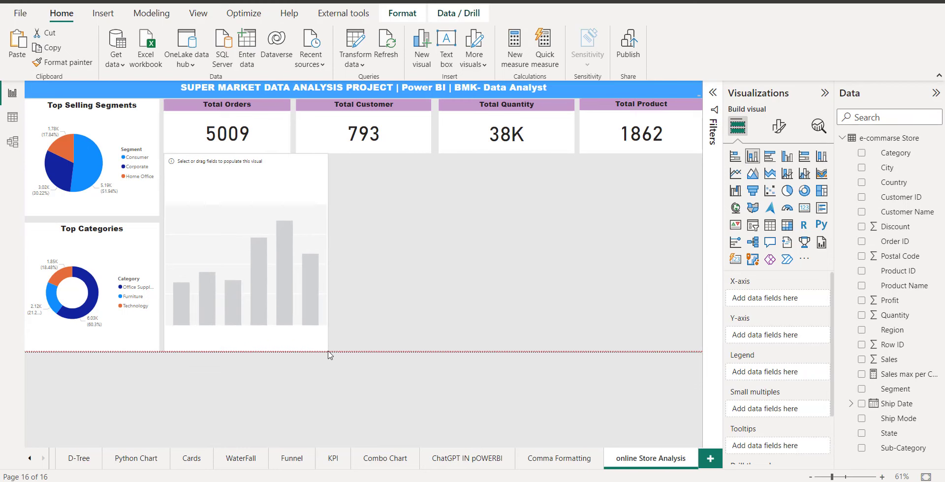
left_click(433, 301)
left_click(313, 190)
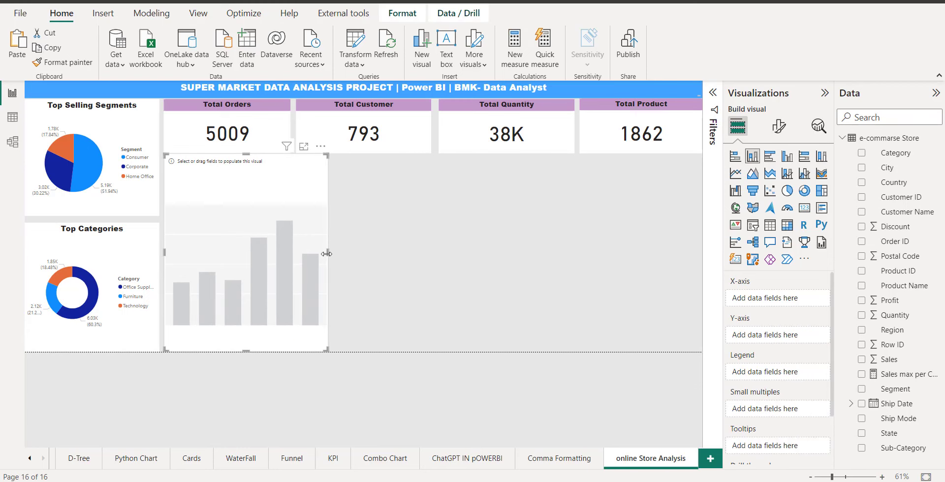
left_click_drag(327, 251, 432, 271)
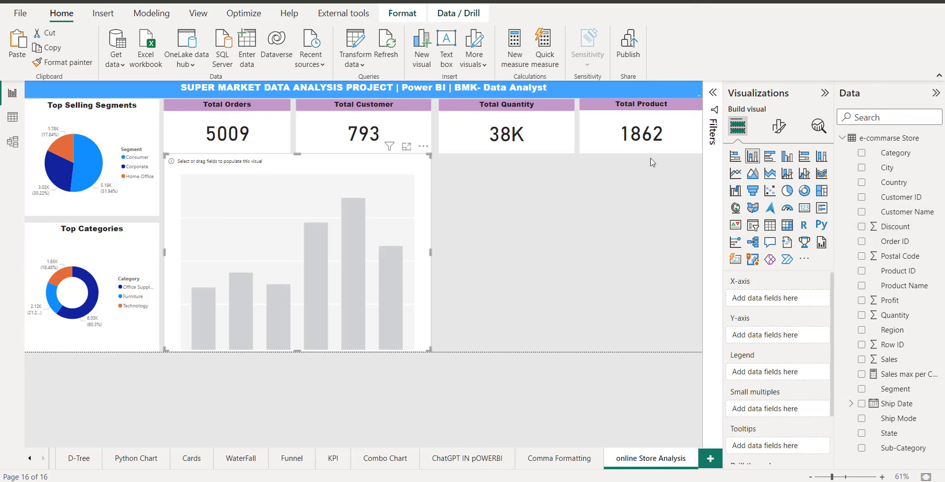
Replace the Quantity field in the Total Quantity card with Profit.
left_click(550, 141)
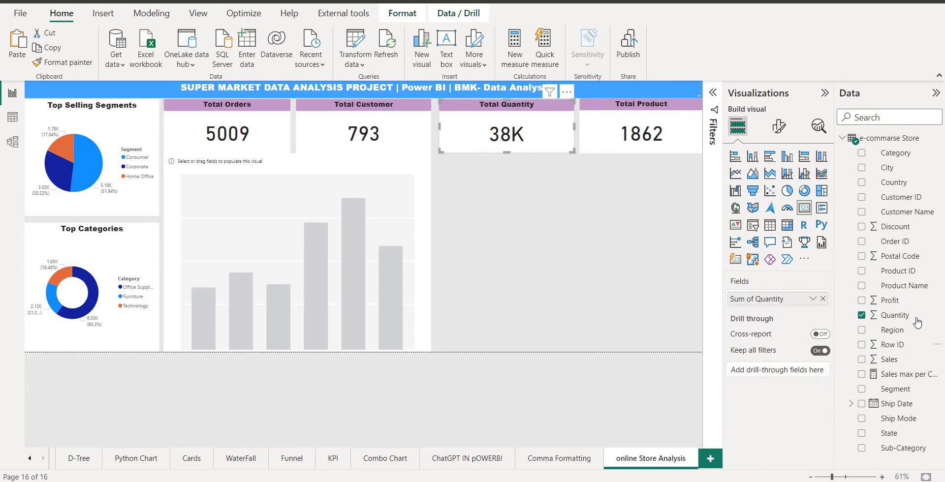
left_click(821, 307)
left_click_drag(900, 305, 758, 299)
left_click(593, 256)
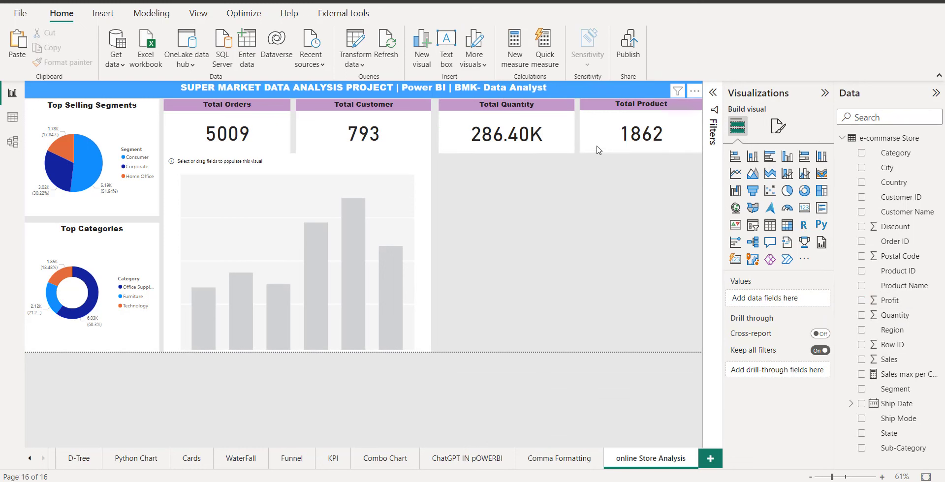
Replace the Product ID field in the Total Product card with Sales.
left_click(612, 144)
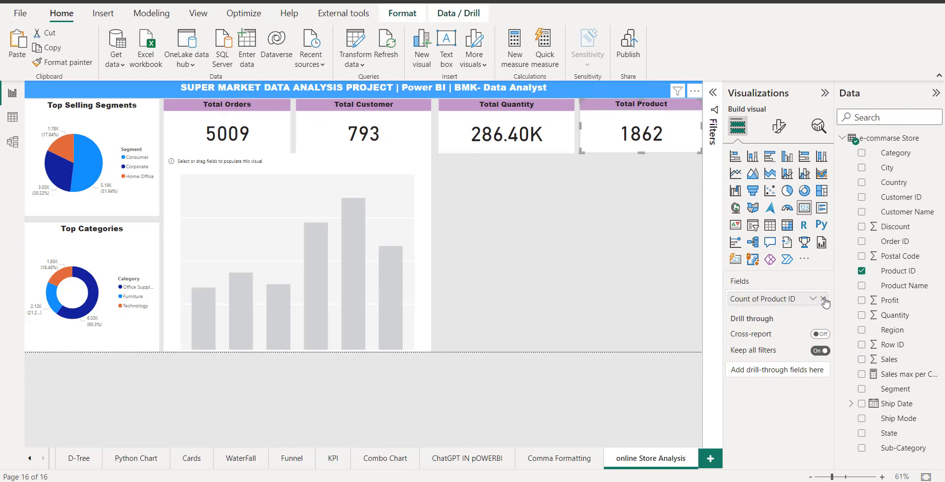
left_click(823, 305)
left_click_drag(905, 369, 788, 301)
left_click(472, 224)
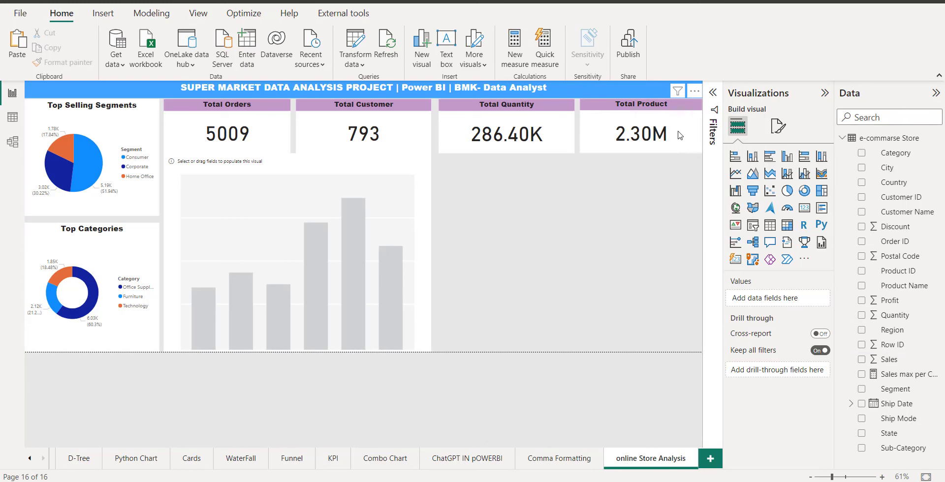
Change the title of the Total Quantity card to "Total Profit".
left_click(512, 112)
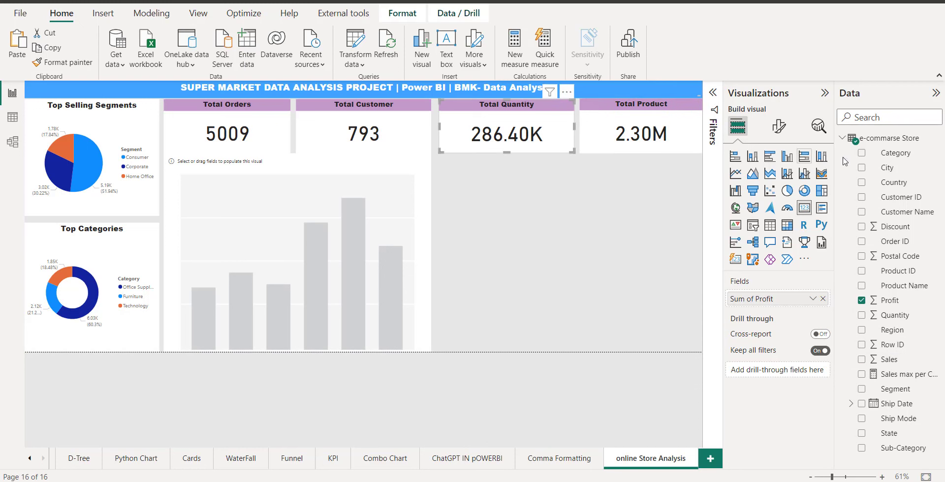
left_click(778, 126)
left_click(778, 181)
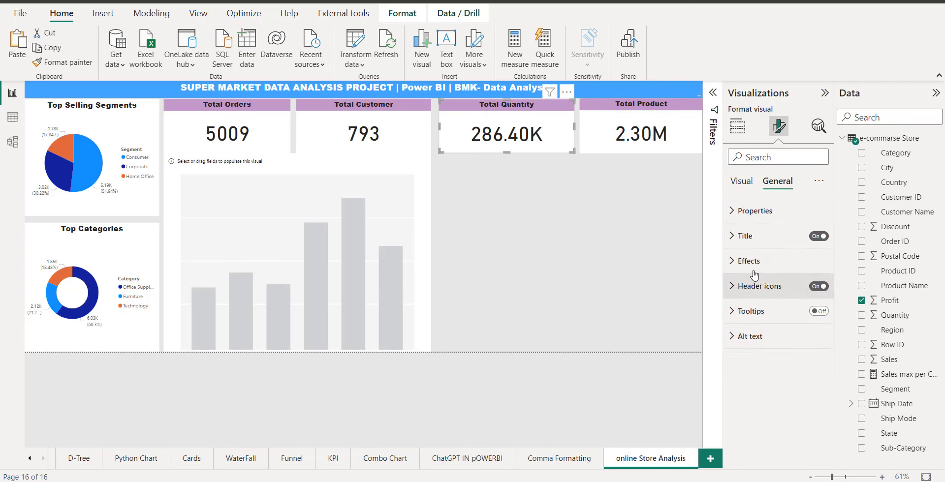
left_click(733, 236)
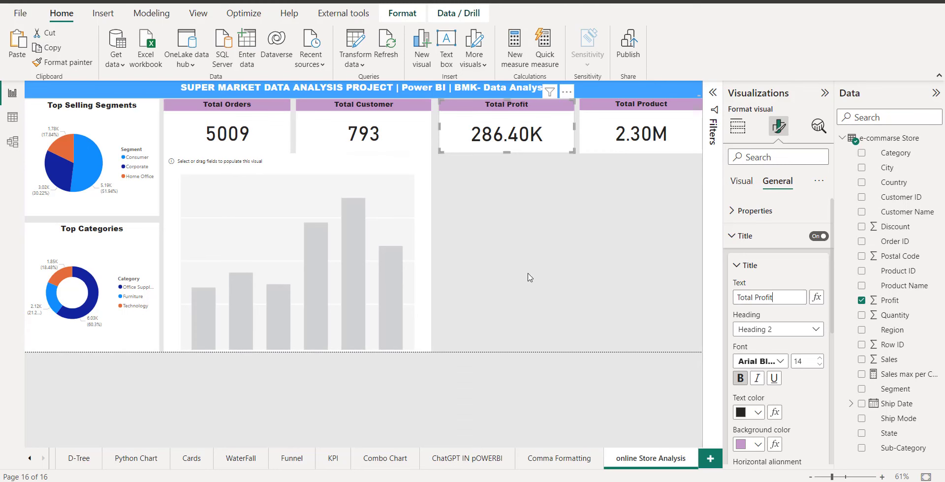
Change the title of the Total Product card to "Total Sales".
left_click(603, 122)
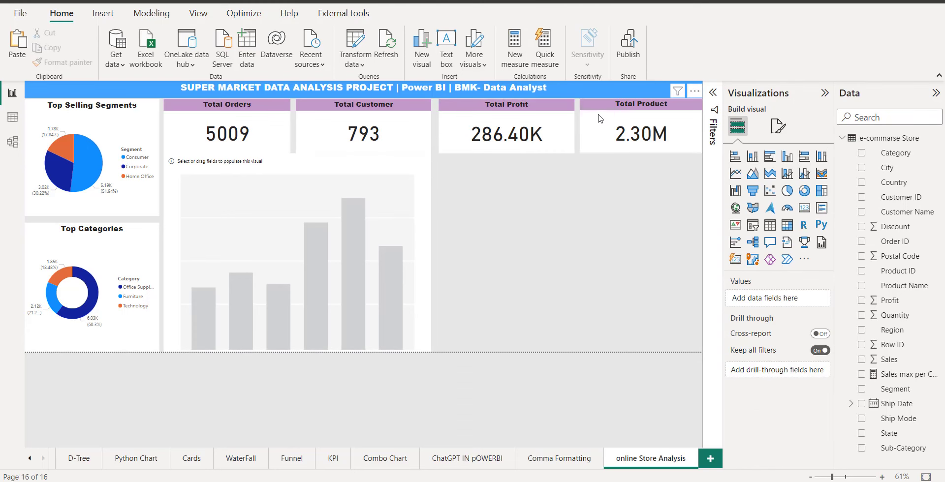
left_click(778, 126)
left_click(779, 183)
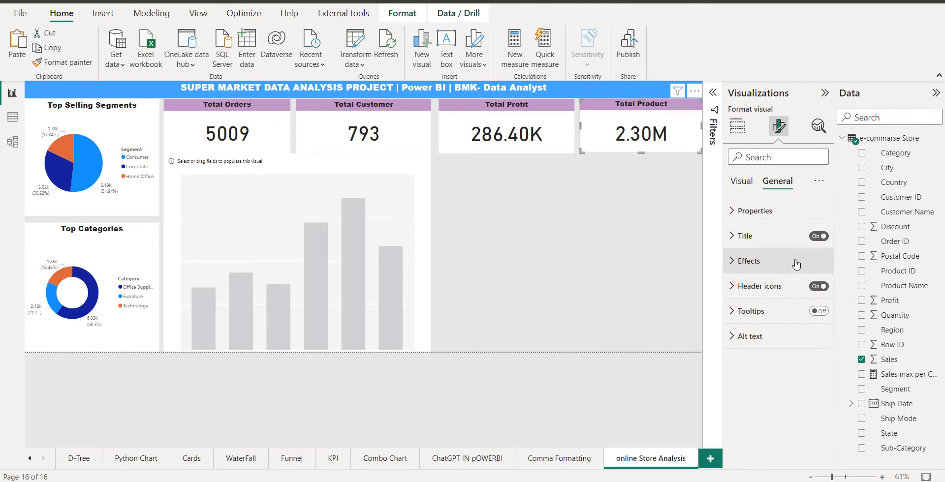
left_click(741, 237)
left_click(788, 299)
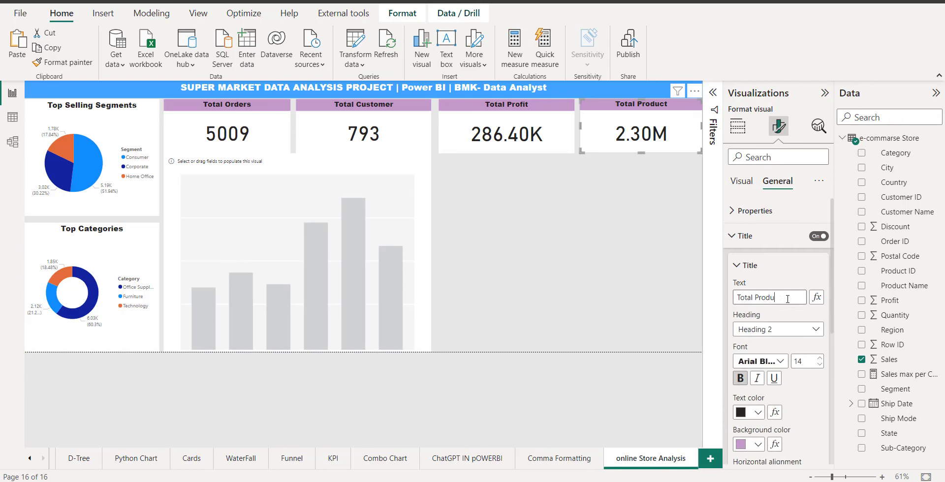
type("s")
key("BackSpace")
type("Sales")
left_click(523, 289)
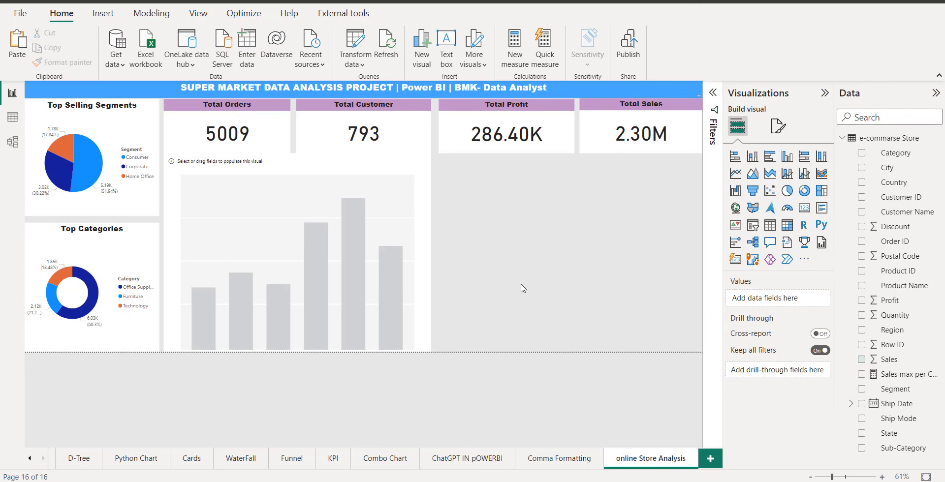
Lower the upper edge of the empty column chart slightly to leave a small gap beneath the summary cards.
left_click(352, 196)
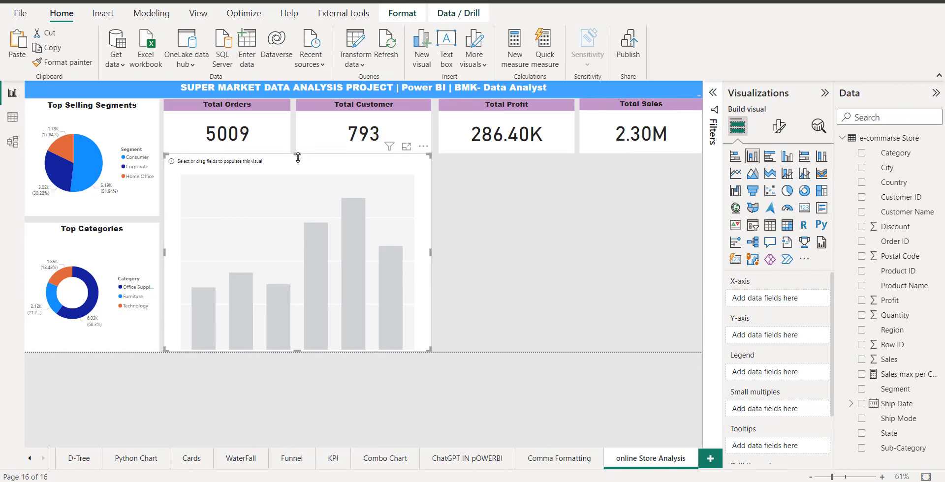
left_click_drag(297, 158, 299, 161)
left_click(563, 242)
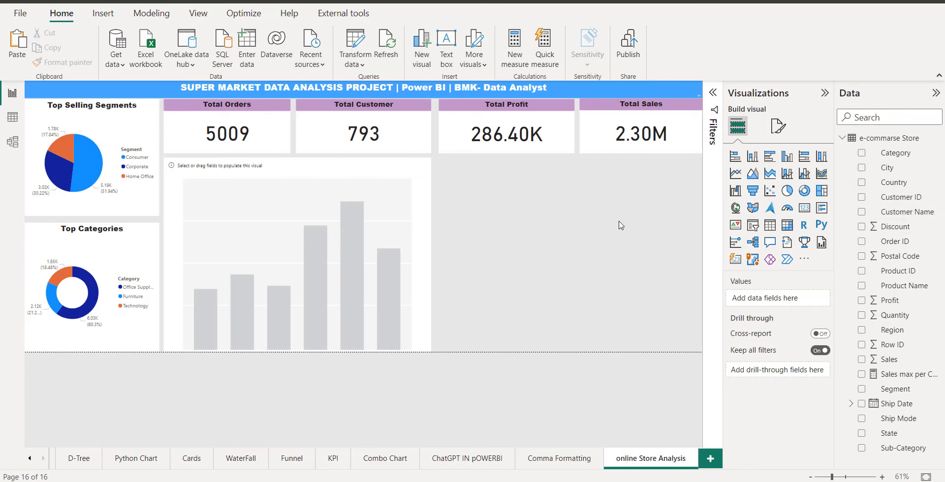
Plot the count of Order ID by Ship Date month in the empty column chart.
left_click(414, 207)
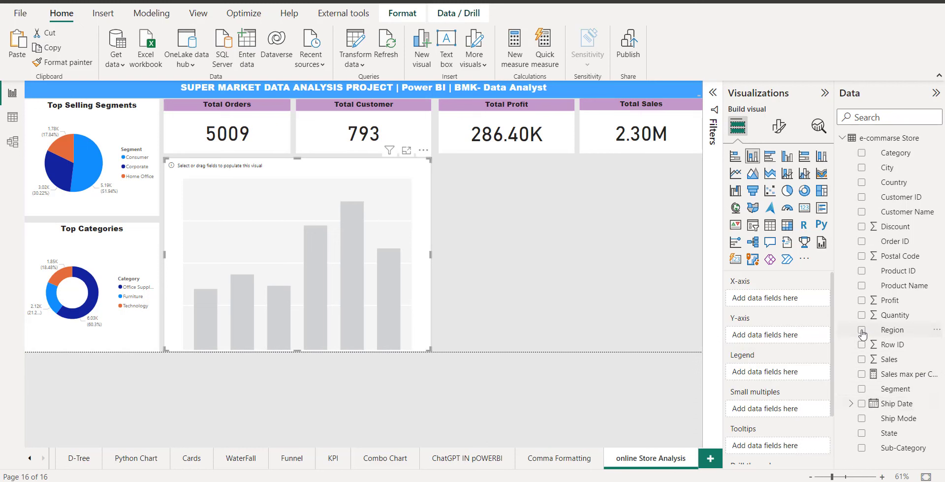
left_click(851, 404)
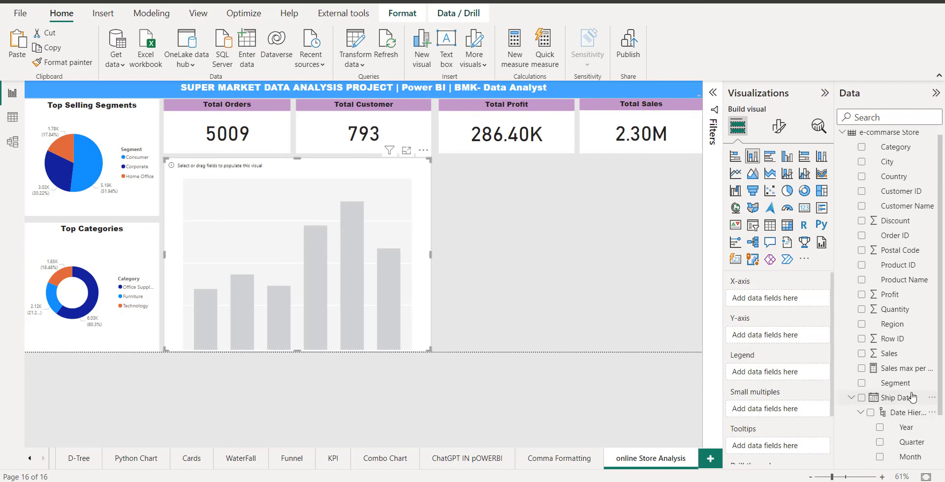
left_click(860, 412)
left_click_drag(909, 407, 765, 299)
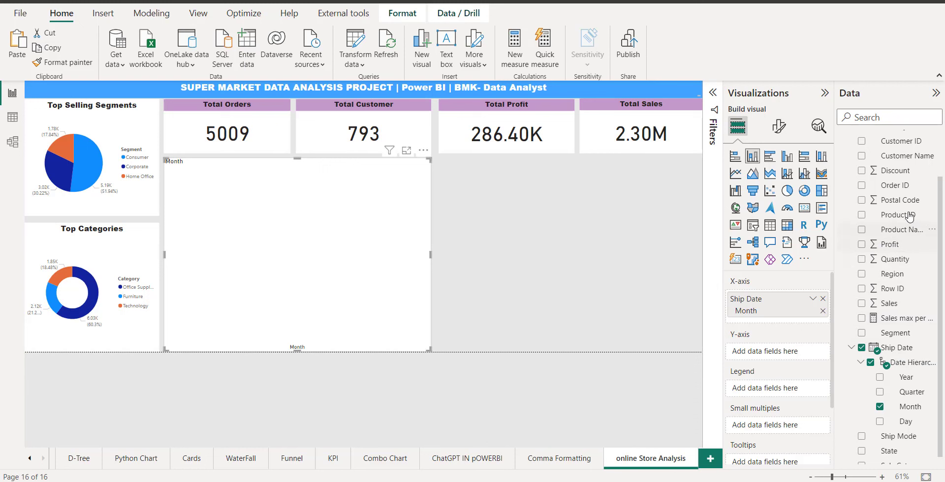
left_click_drag(900, 186, 761, 353)
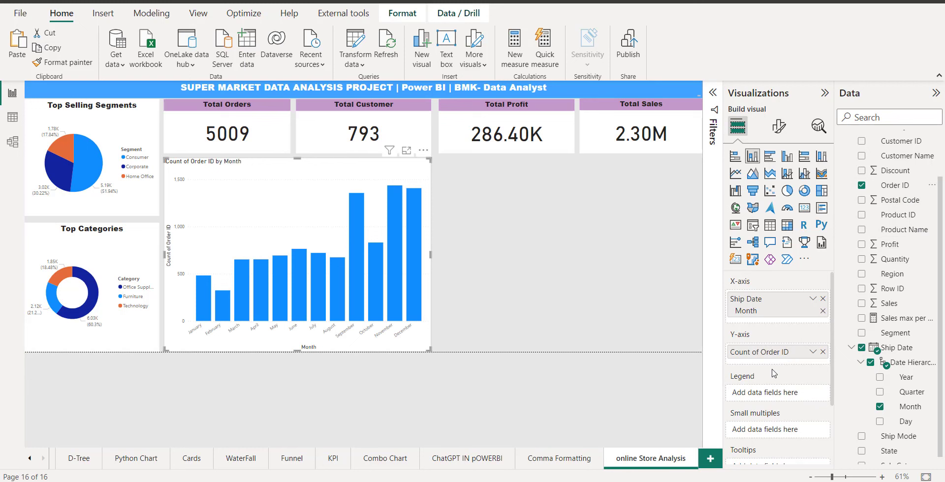
left_click(497, 217)
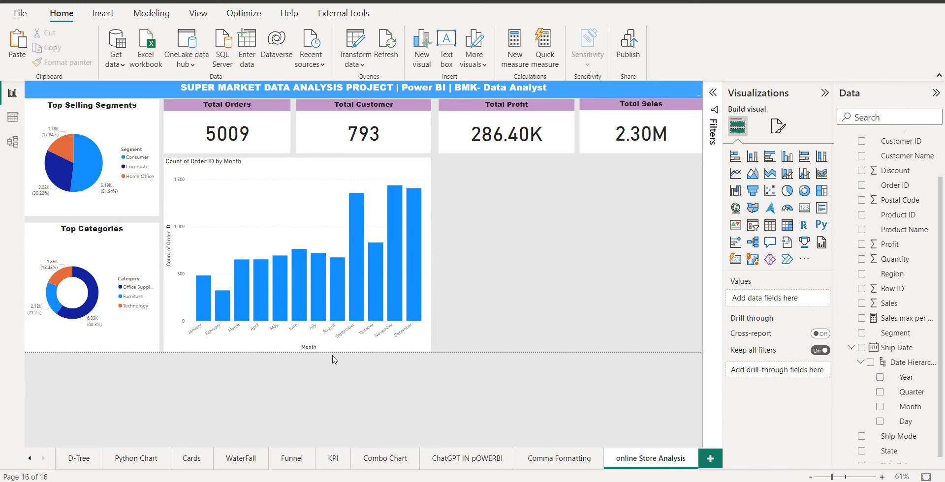
Change the title of the monthly column chart to "Monthly Sales Order".
left_click(309, 209)
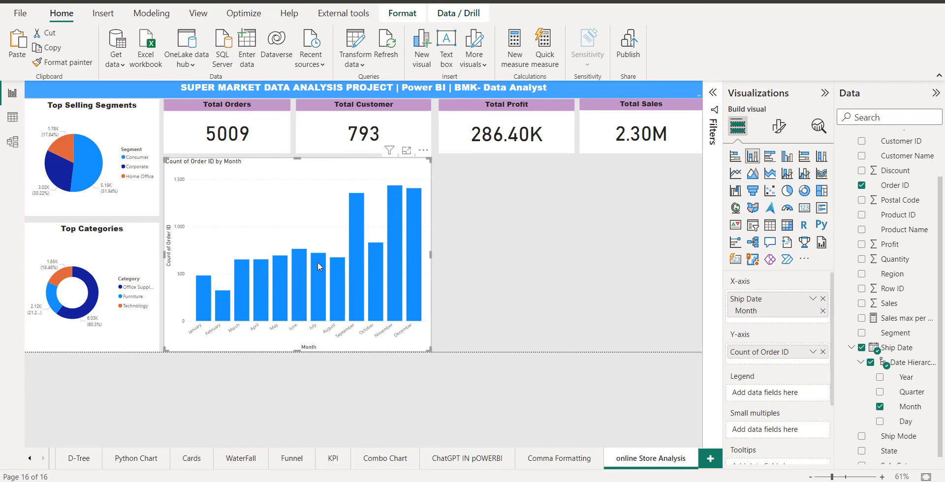
left_click(778, 126)
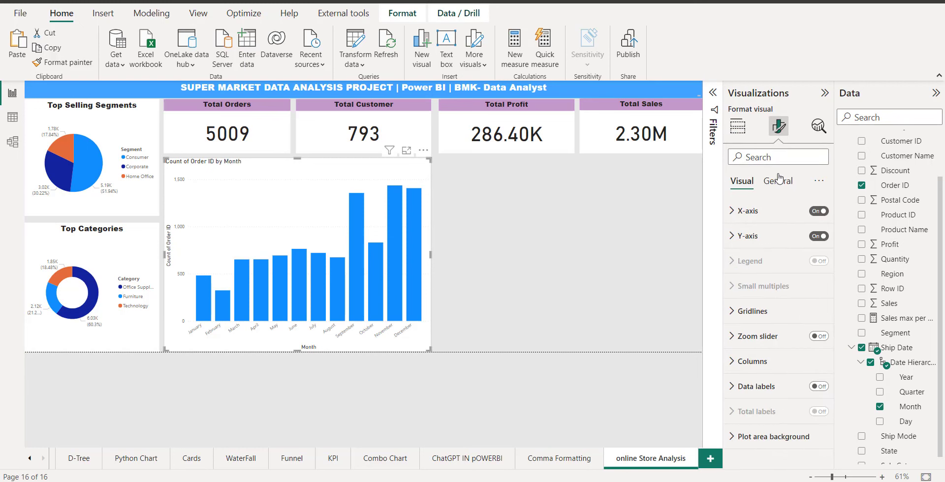
left_click(779, 180)
left_click(734, 236)
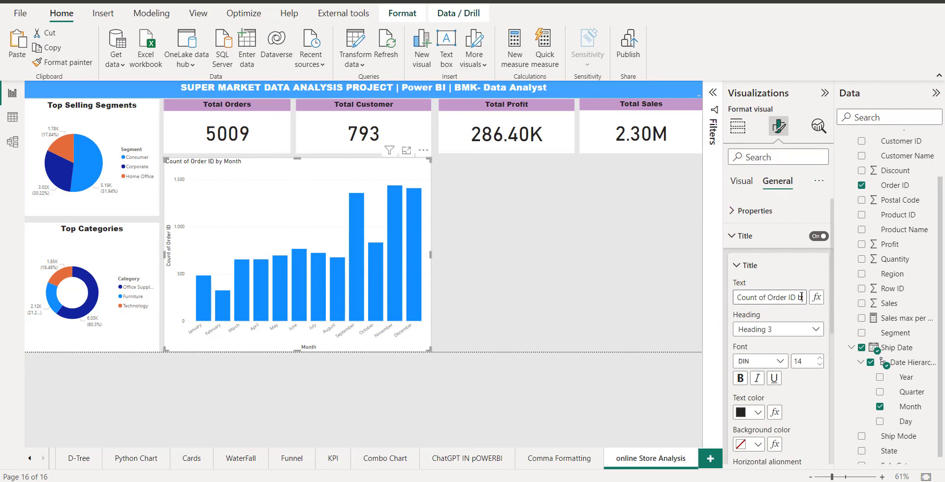
left_click(801, 297)
type("month")
key("BackSpace")
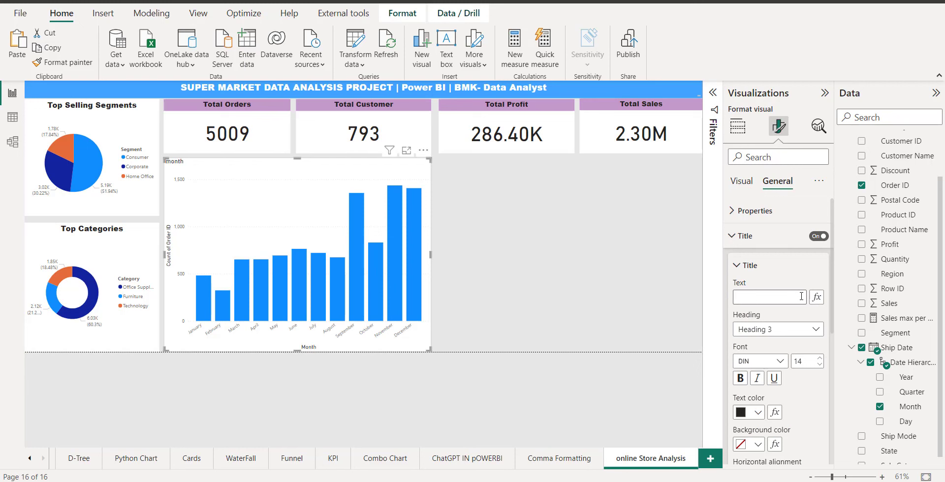
type("Monthly Sales Order")
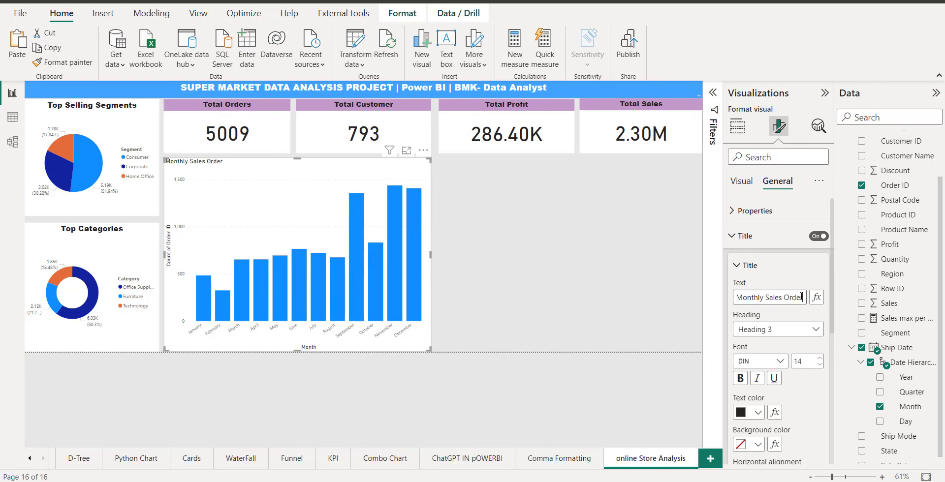
left_click(556, 202)
Try copying the Monthly Sales Order chart's formatting onto the Top Selling Segments pie chart with Format Painter and undo it.
left_click(284, 175)
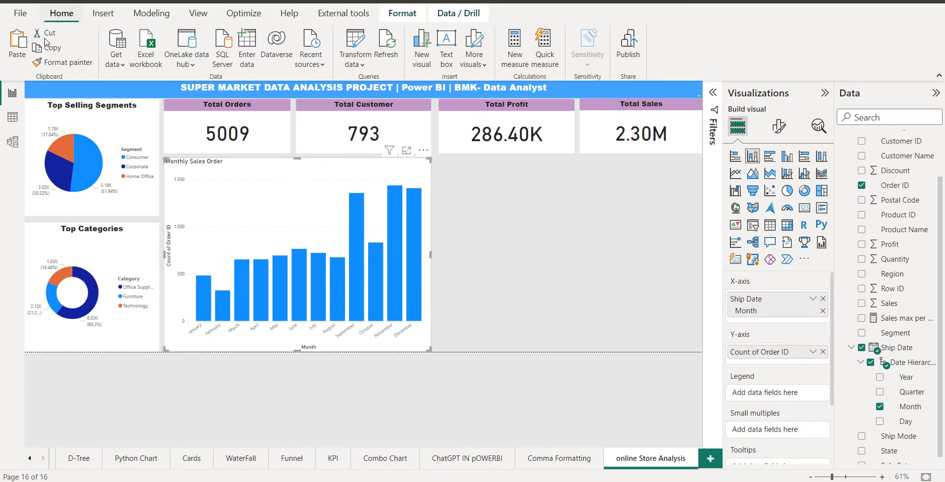
left_click(62, 62)
left_click(99, 119)
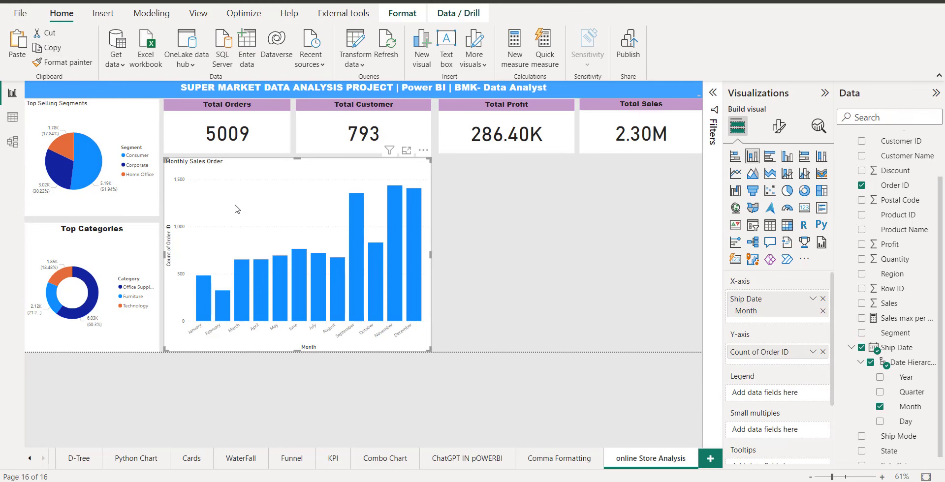
key("ctrl+z")
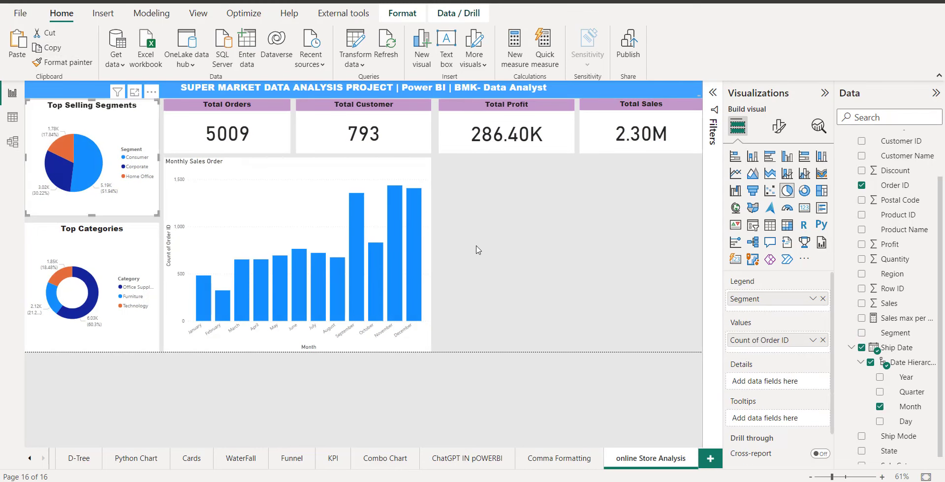
left_click(264, 127)
left_click(258, 199)
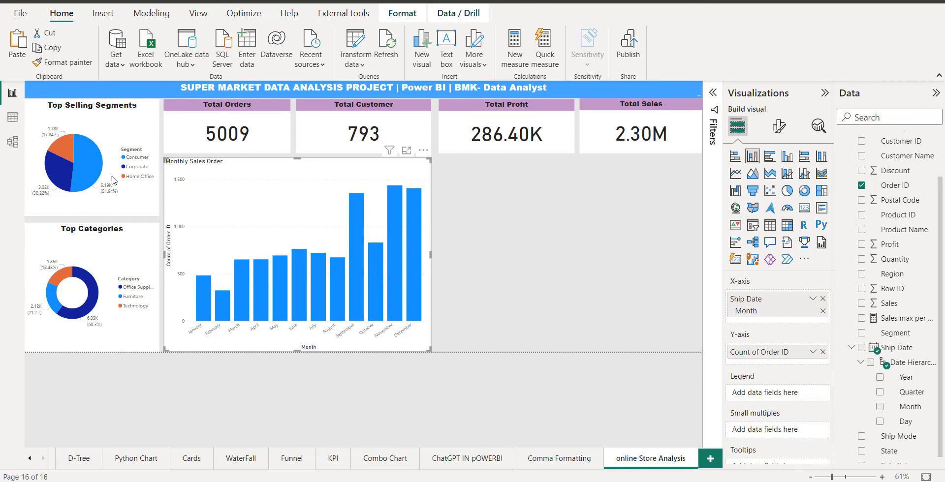
left_click(62, 62)
left_click(215, 181)
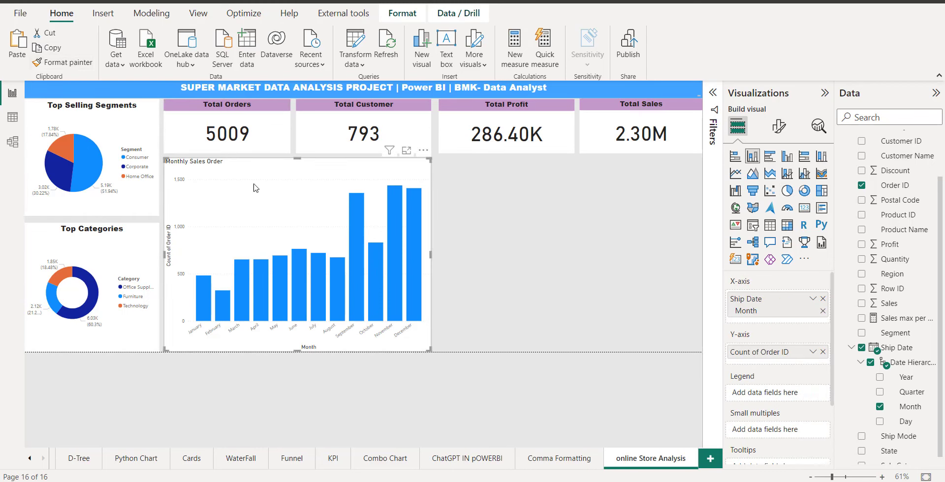
Copy the Total Orders card's formatting onto the Monthly Sales Order chart with Format Painter.
left_click(268, 142)
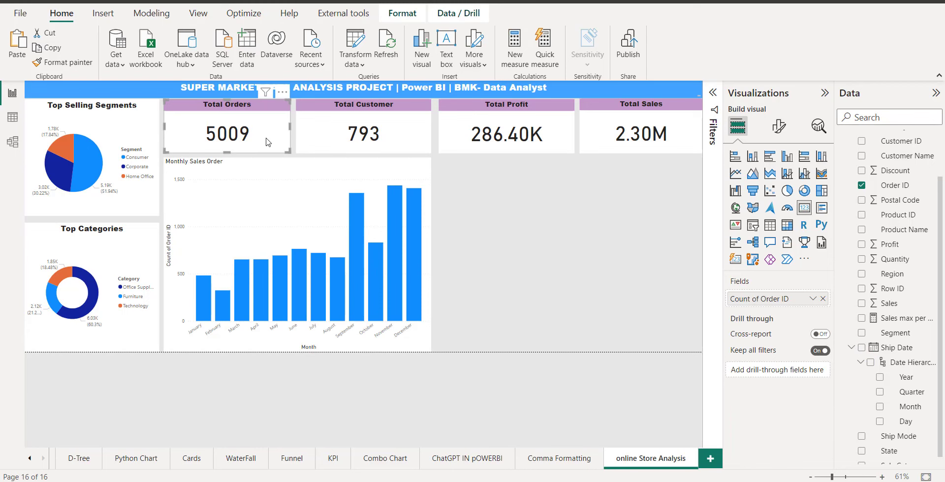
left_click(62, 63)
left_click(232, 239)
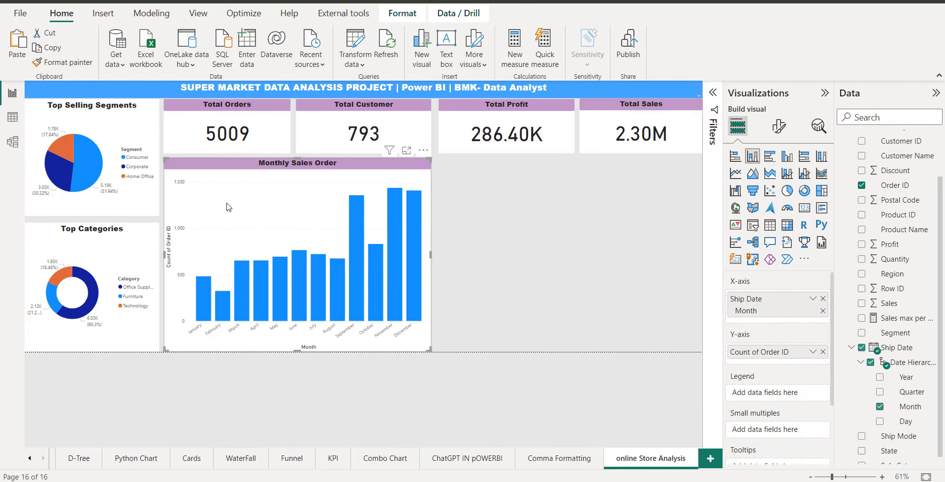
left_click(525, 224)
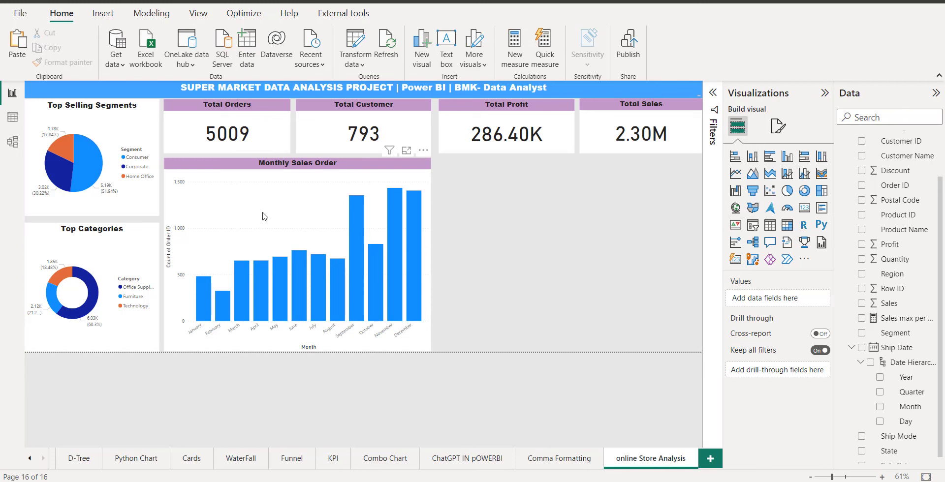
Copy the Top Selling Segments pie chart's formatting onto the Monthly Sales Order chart with Format Painter.
left_click(130, 132)
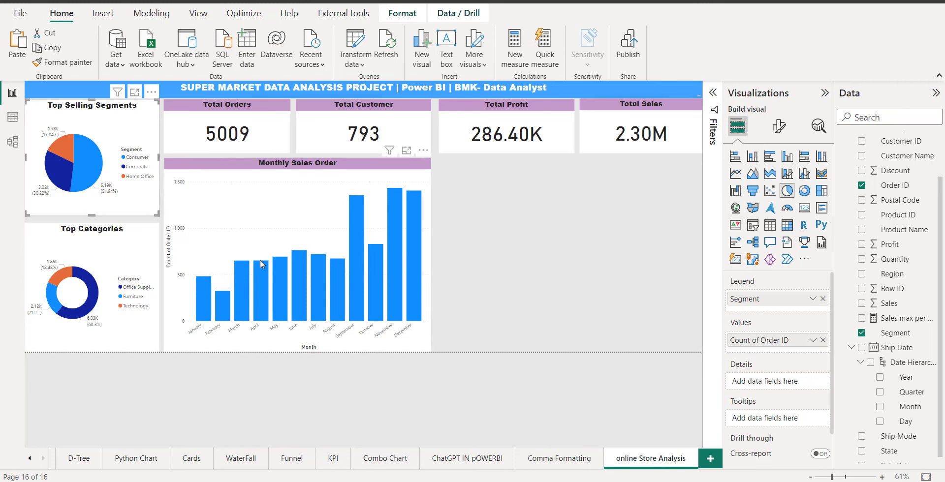
left_click(207, 198)
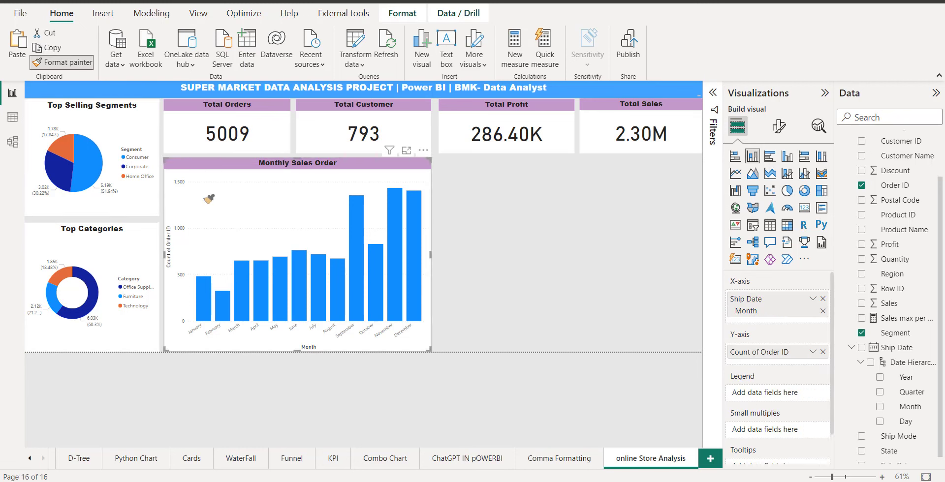
left_click(508, 243)
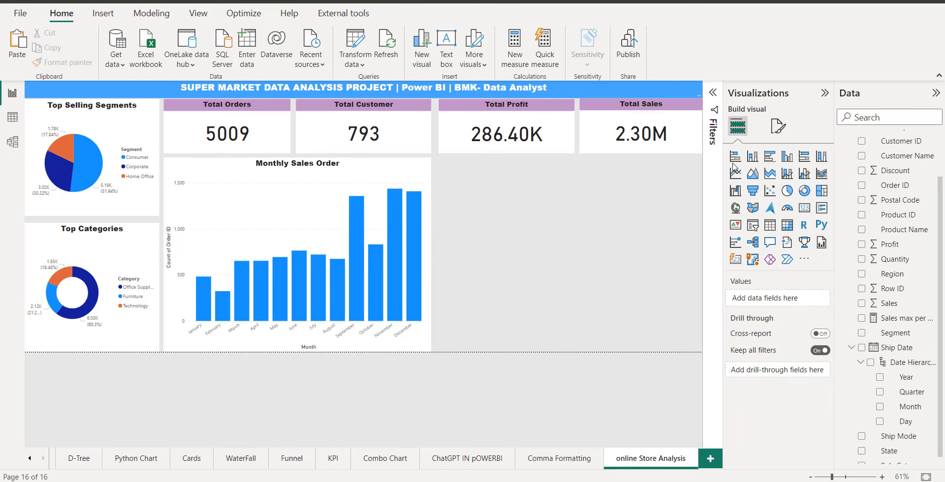
left_click(824, 93)
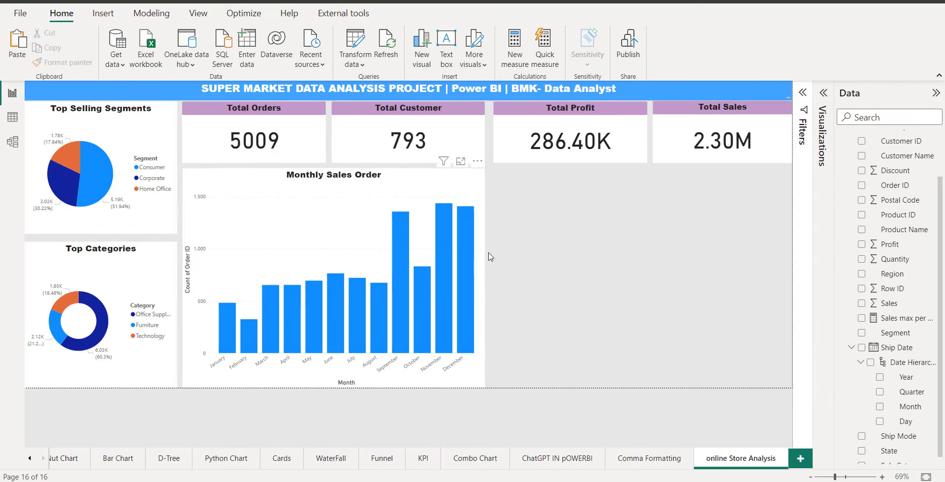
left_click(822, 93)
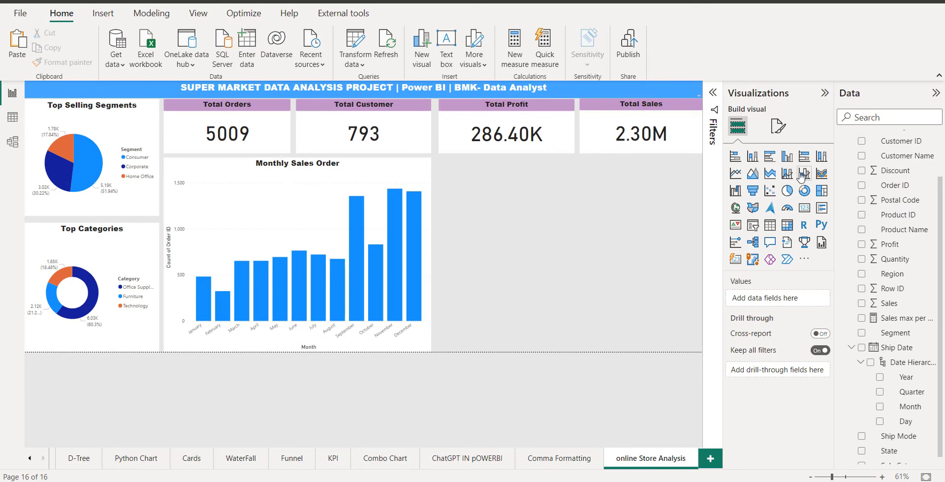
Convert the Monthly Sales Order chart to a line and stacked column chart and plot Sales as its line.
left_click(234, 215)
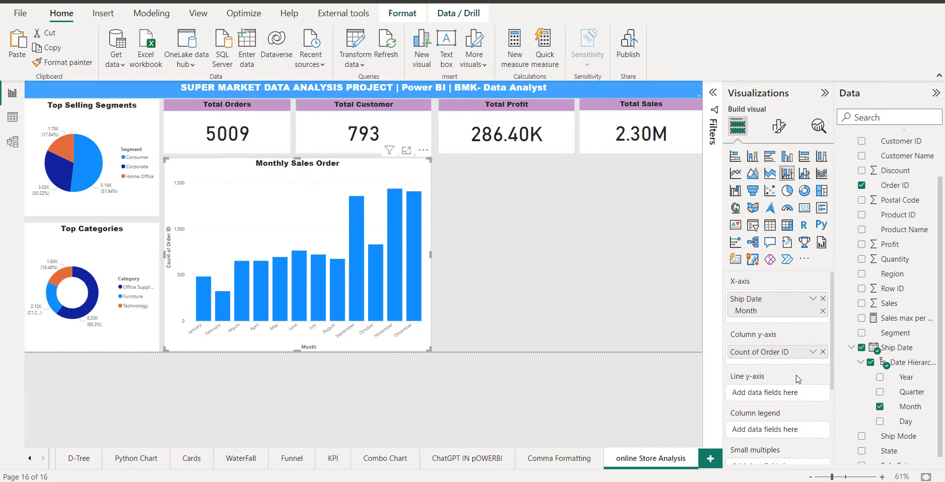
scroll(790, 434, "down", 1)
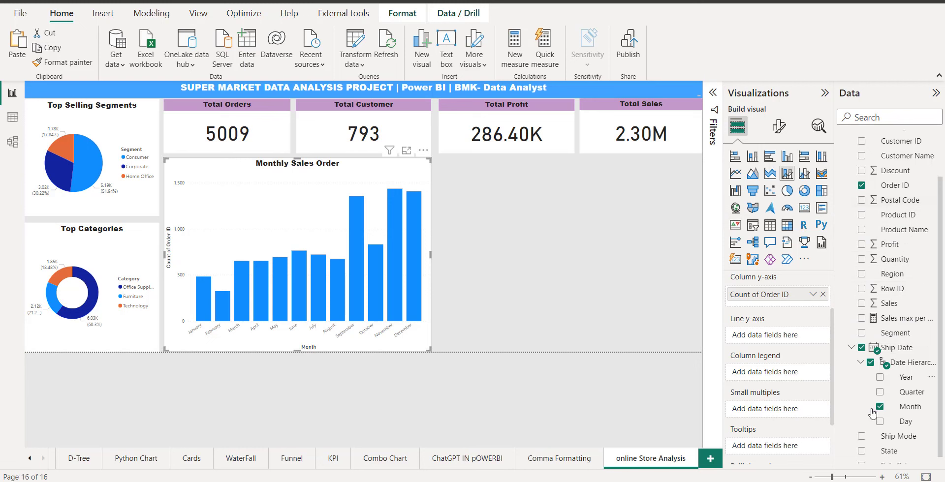
left_click_drag(890, 305, 790, 335)
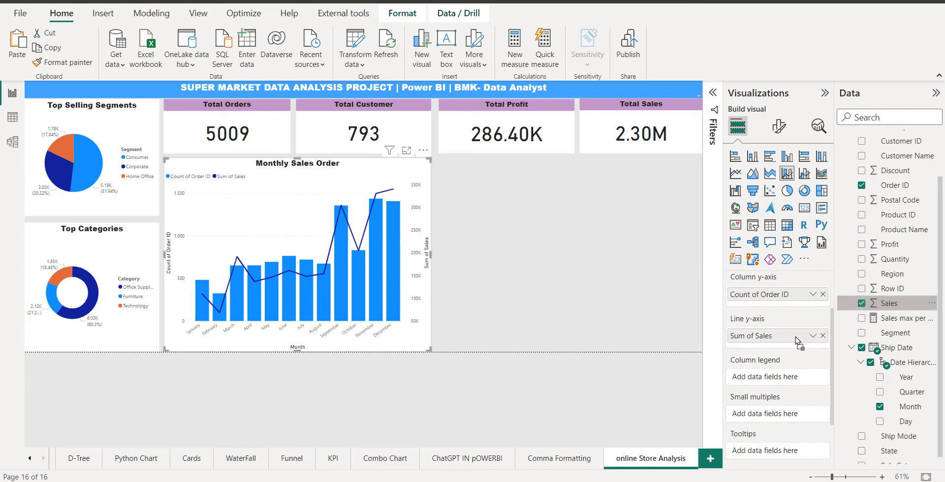
left_click(516, 280)
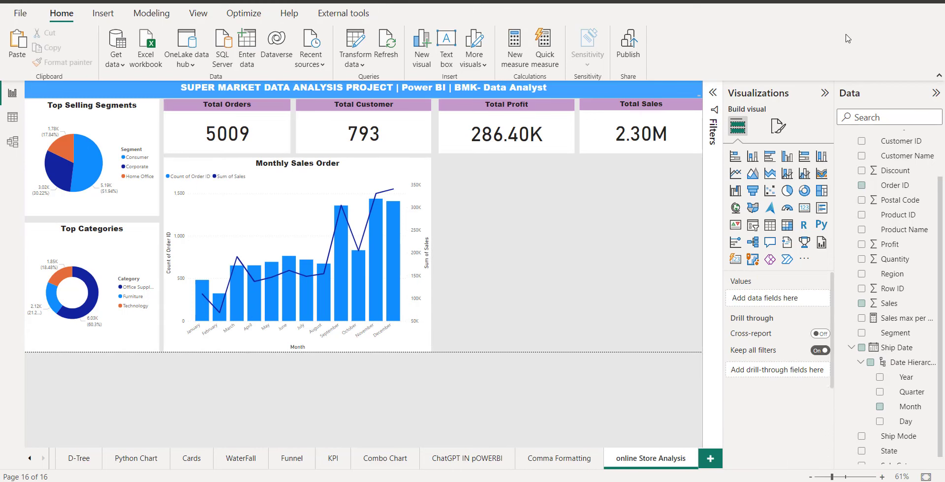
left_click(825, 93)
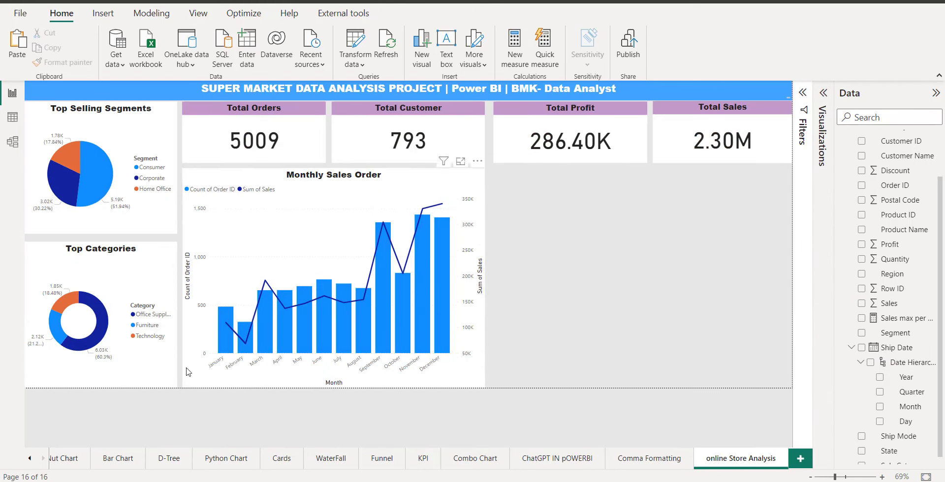
mouse_move(225, 323)
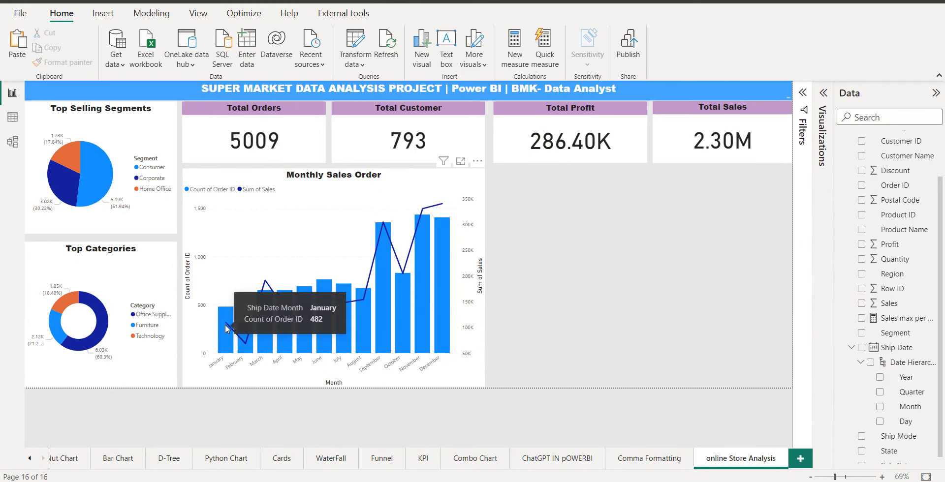
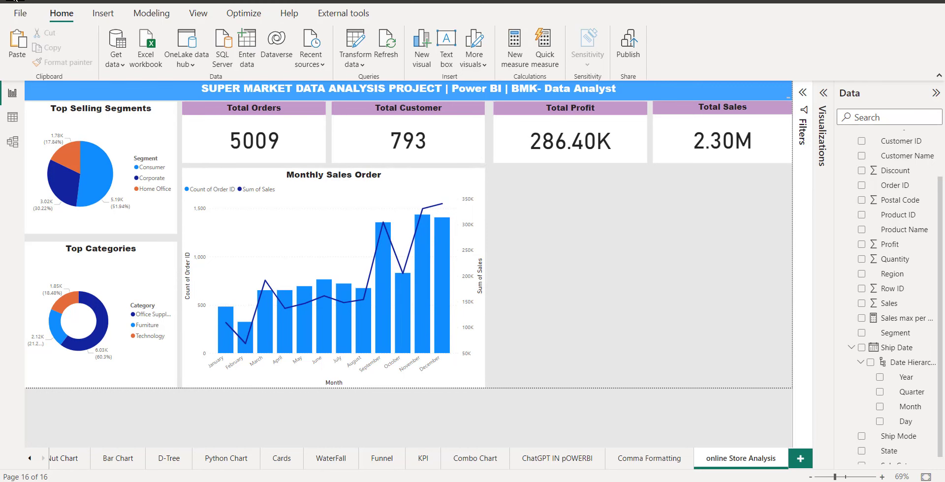
Add a filled map beneath the Total Profit and Total Sales cards and widen it to the report page's edge.
left_click(822, 98)
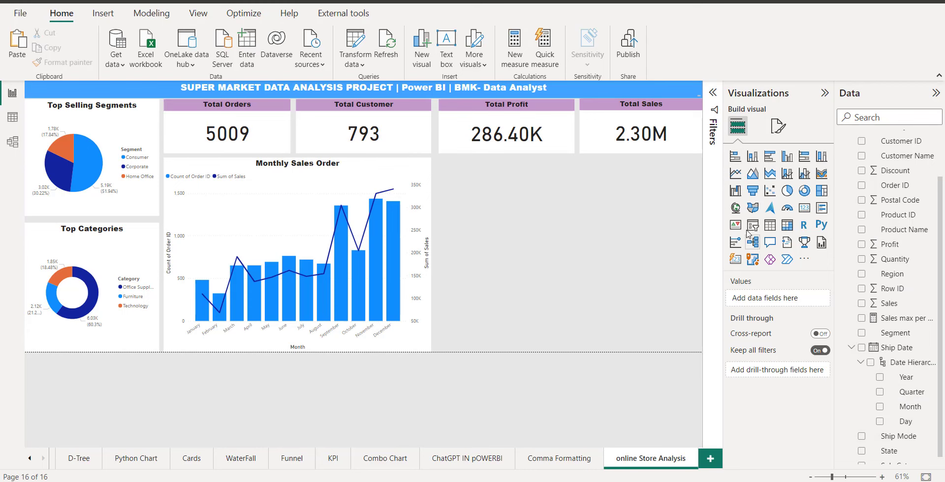
left_click(753, 208)
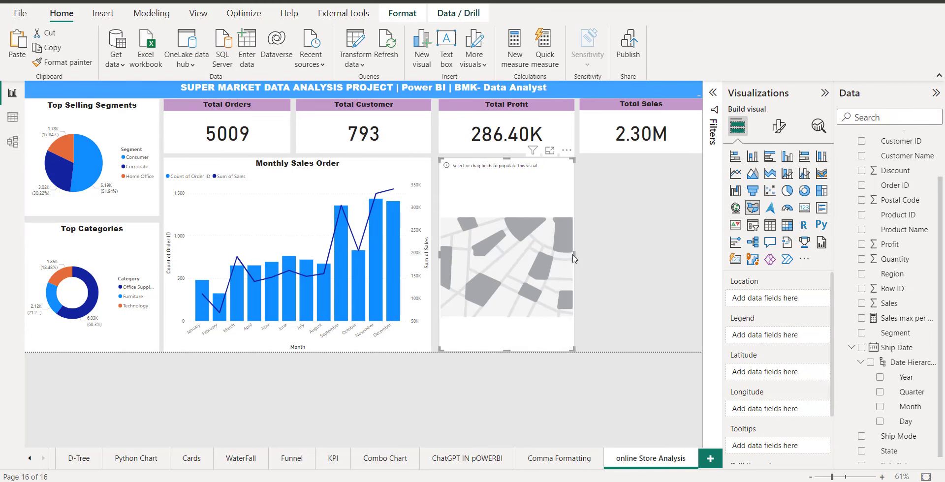
left_click_drag(574, 350, 701, 351)
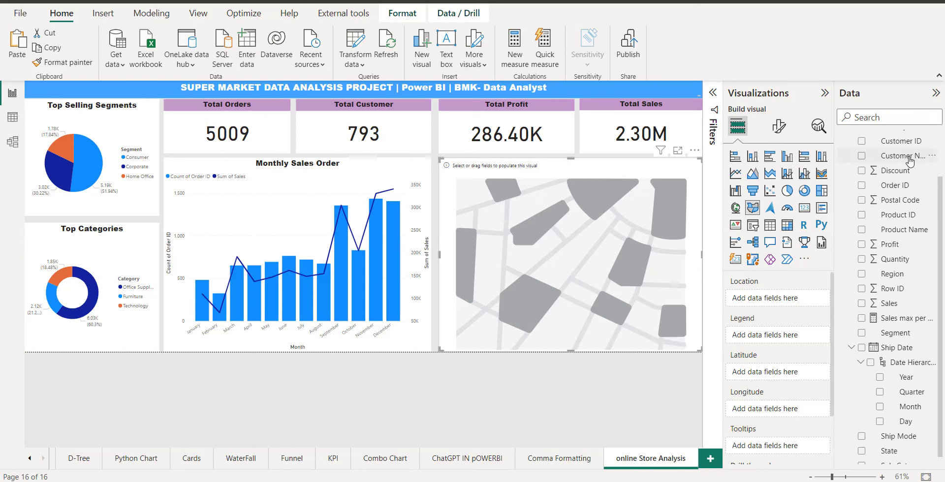
Assign City as the filled map's location and Order ID as its legend.
scroll(899, 281, "up", 2)
scroll(899, 281, "up", 1)
left_click_drag(887, 161, 799, 301)
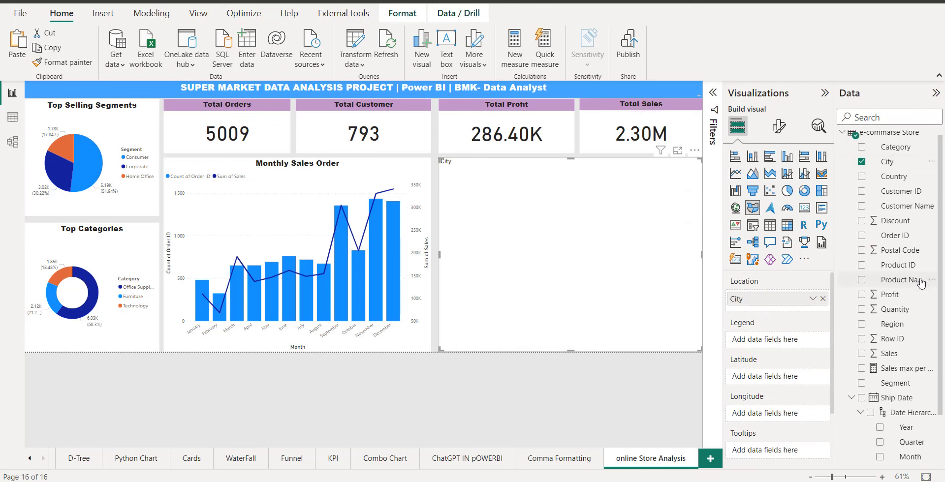
left_click_drag(895, 235, 802, 341)
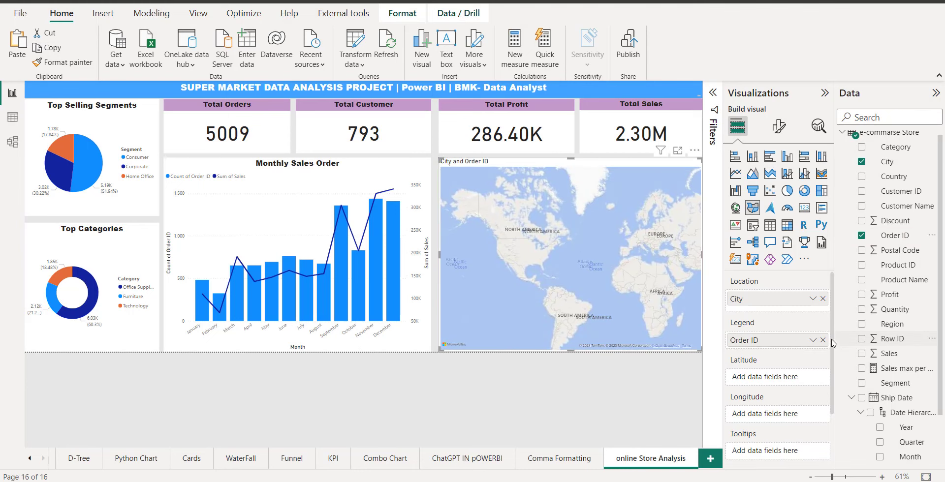
Remove Order ID from the map's legend, convert it to a bubble map, and use the count of Order ID as bubble size.
scroll(790, 378, "down", 2)
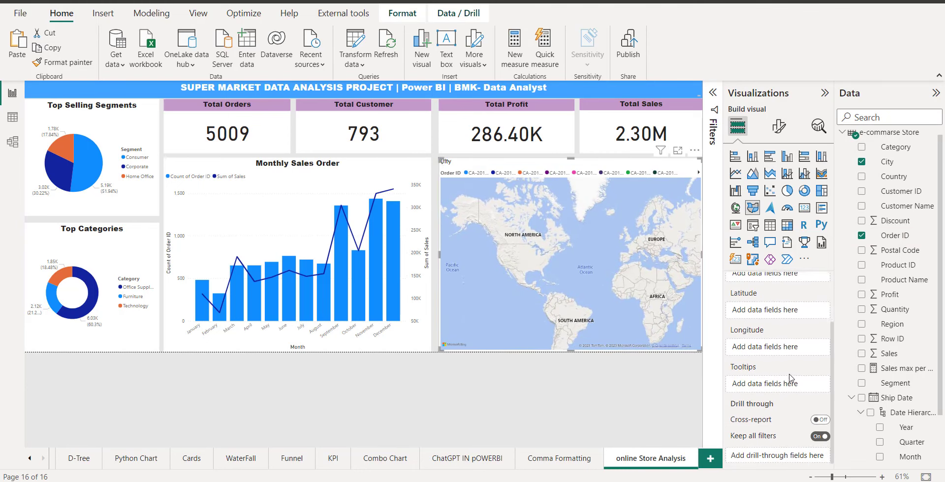
scroll(791, 379, "up", 1)
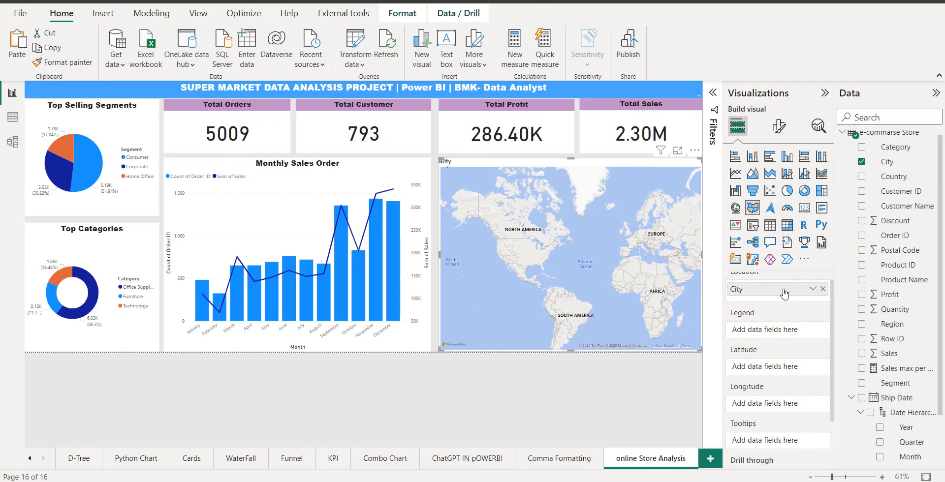
left_click(736, 207)
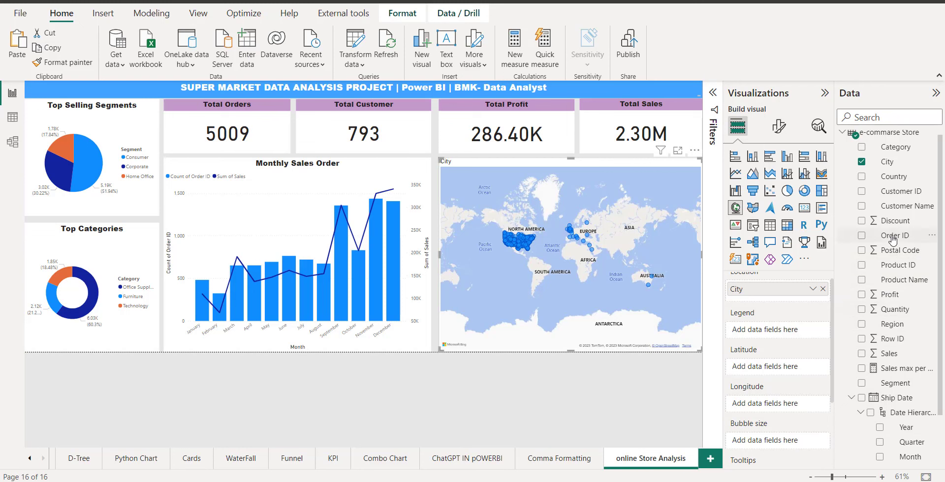
left_click_drag(893, 240, 795, 446)
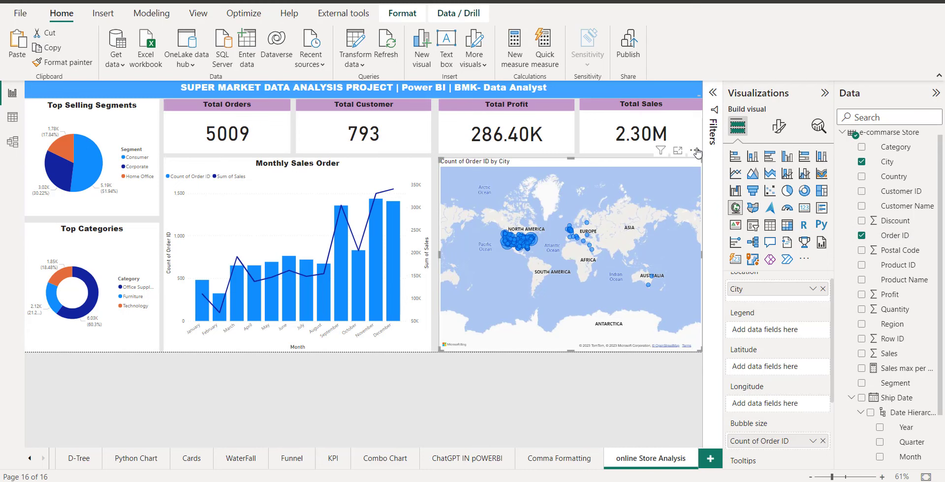
scroll(816, 428, "down", 4)
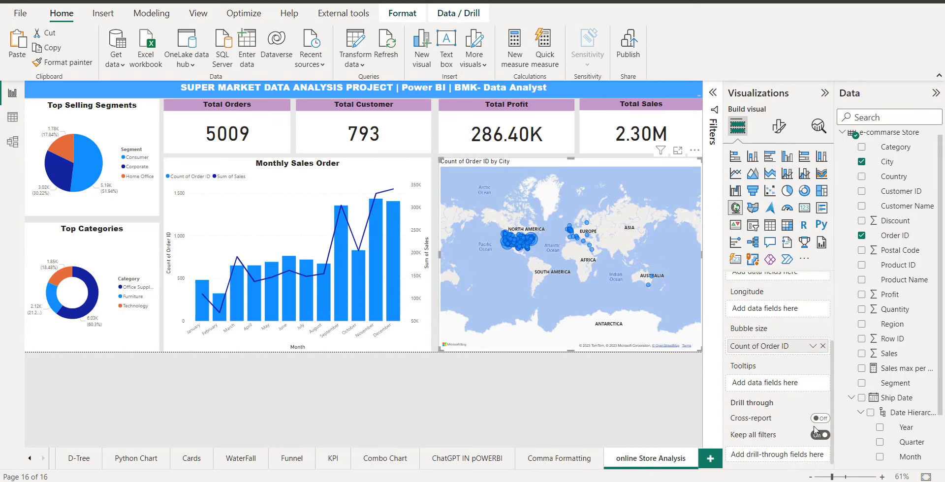
scroll(770, 304, "up", 4)
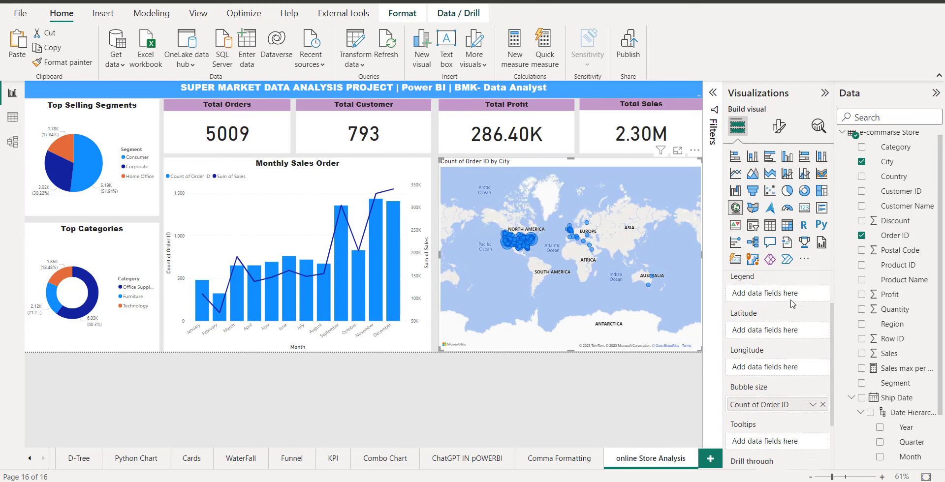
Try displaying the city map as a heat map.
left_click(779, 126)
left_click(820, 312)
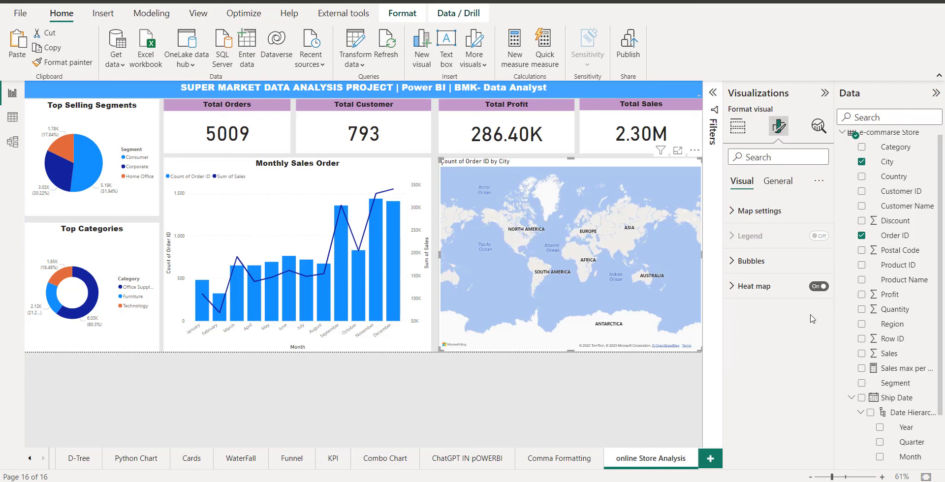
left_click(733, 291)
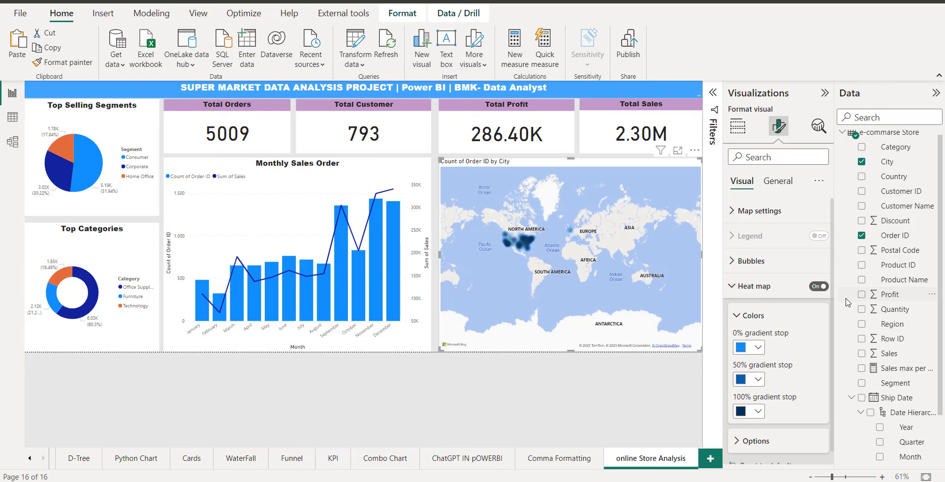
left_click(819, 287)
Set the bubble size on the city map to 15.
left_click(740, 266)
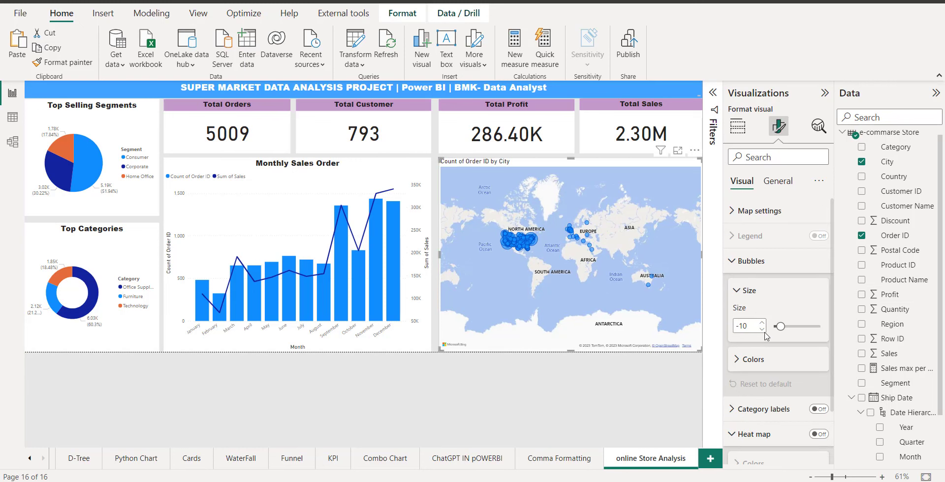
left_click_drag(779, 327, 790, 326)
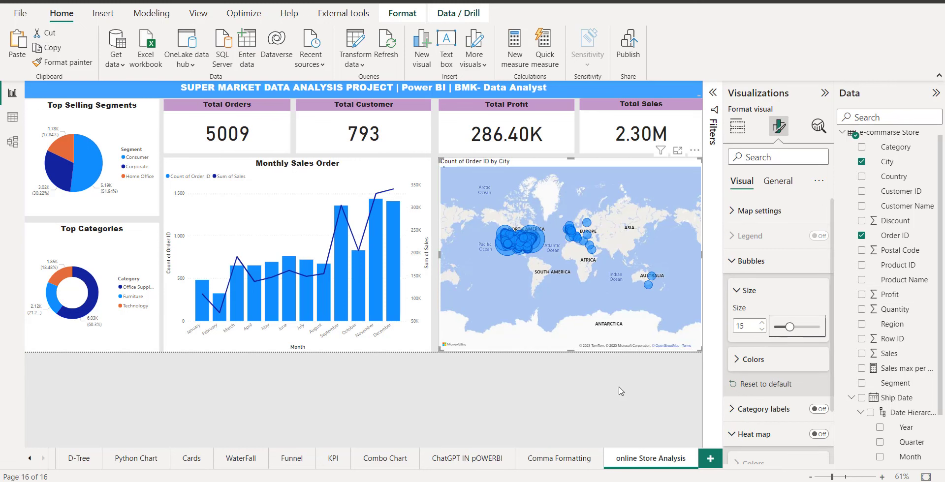
left_click(616, 382)
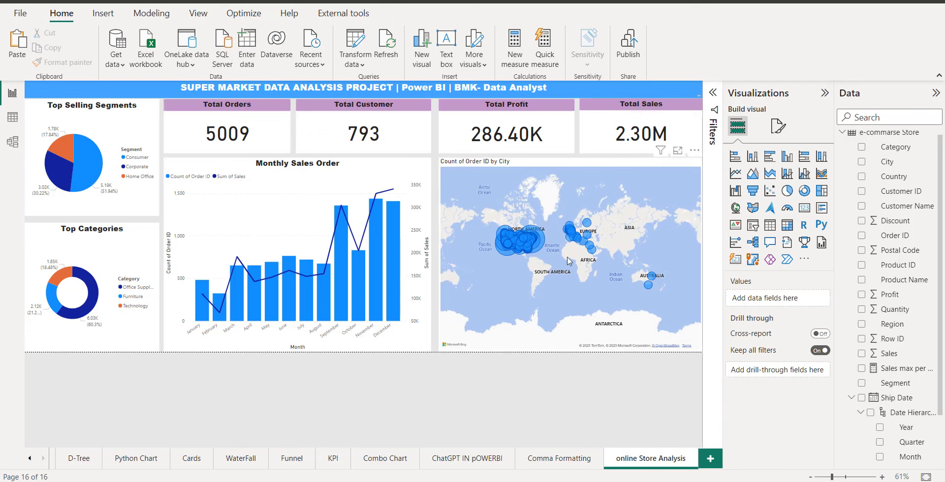
Change the default bubble color on the city map to orange.
left_click(509, 244)
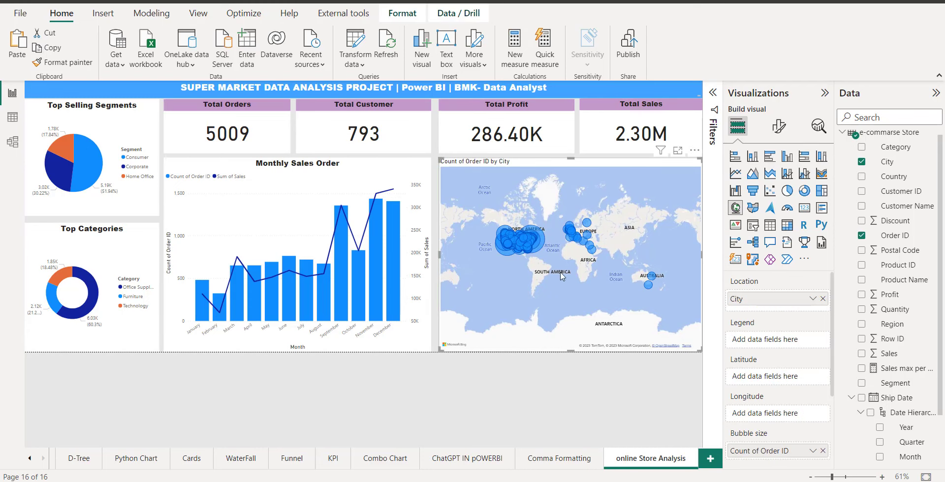
left_click(778, 127)
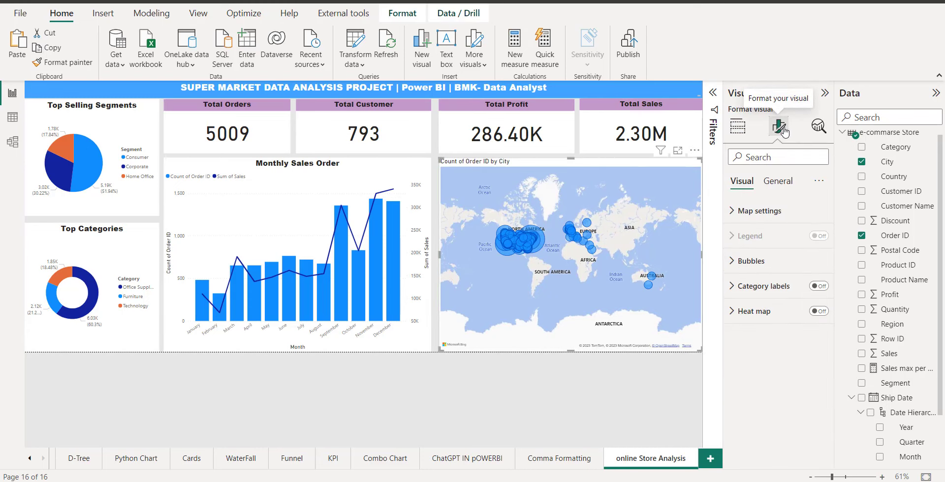
left_click(734, 264)
left_click(738, 359)
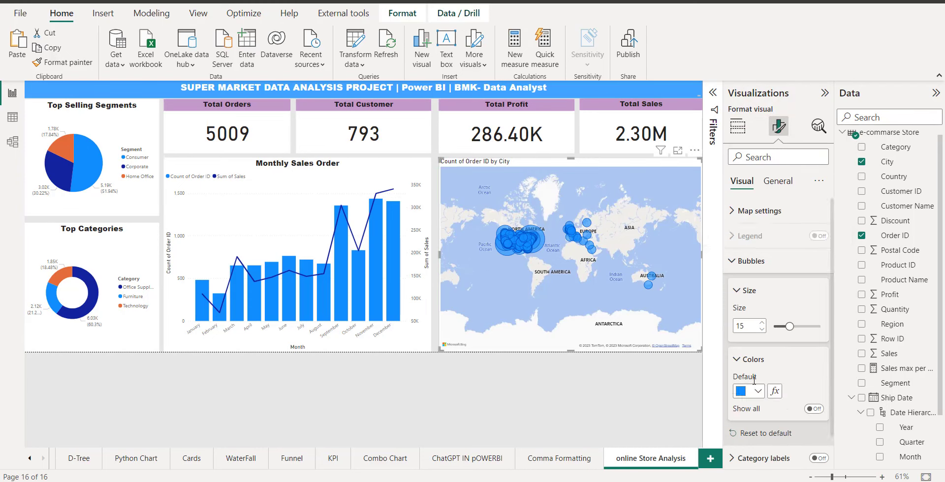
left_click(758, 392)
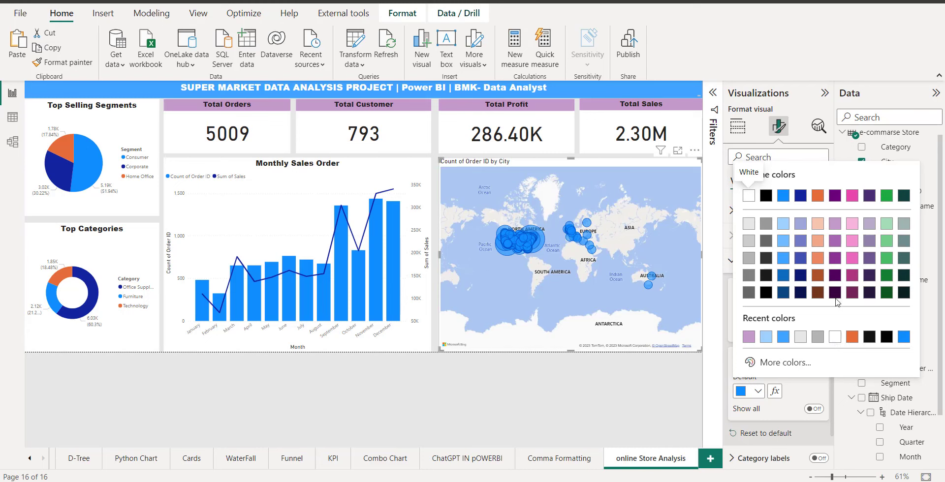
left_click(820, 197)
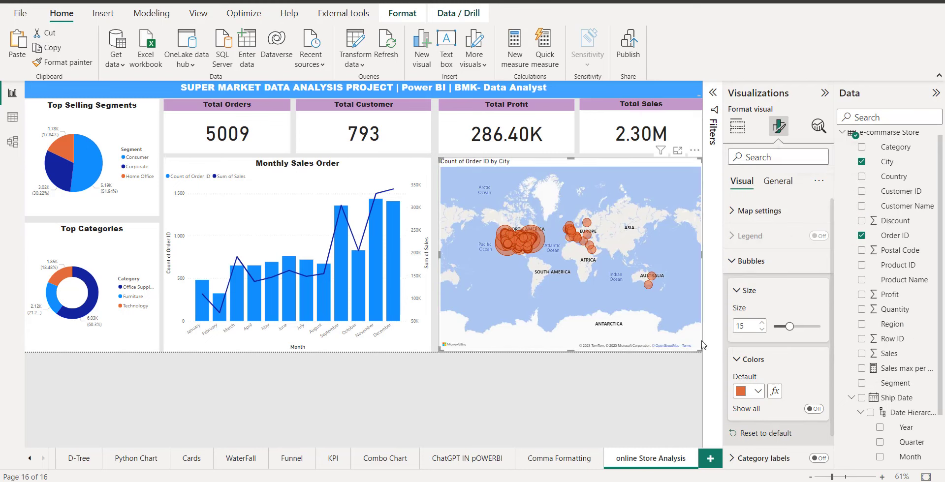
scroll(778, 384, "down", 1)
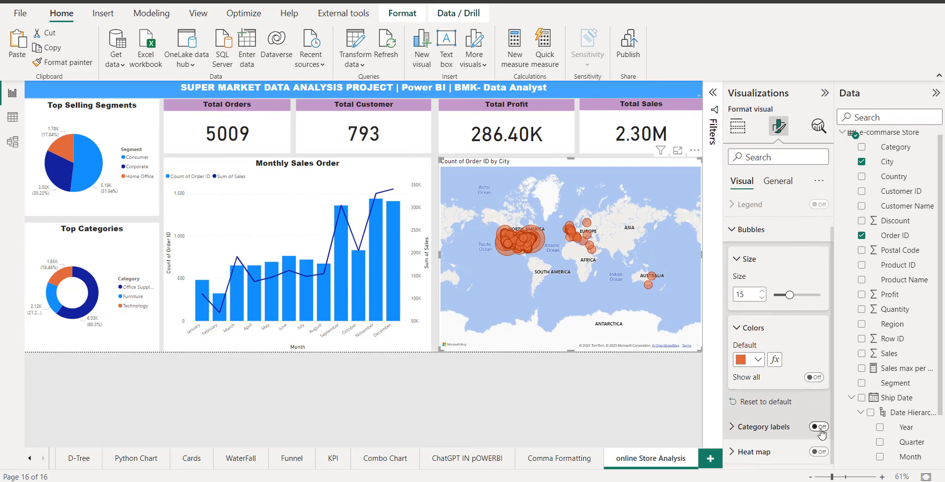
left_click(777, 180)
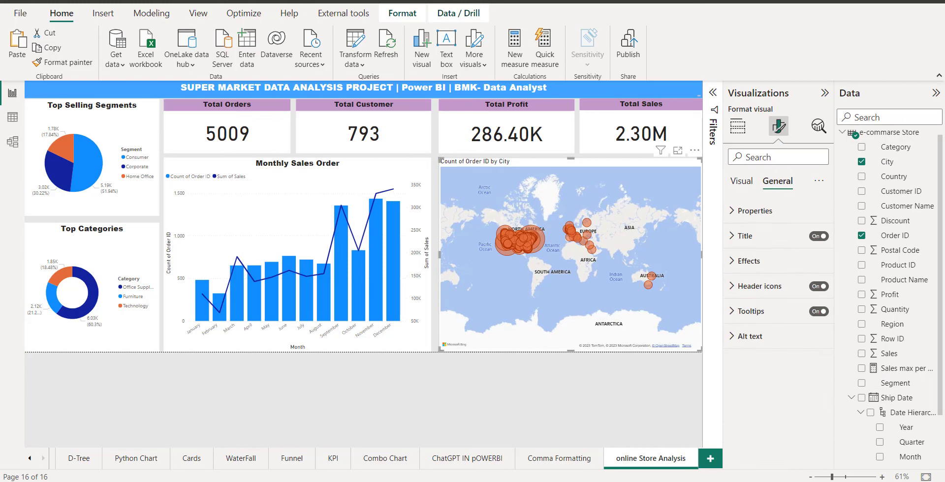
left_click(784, 481)
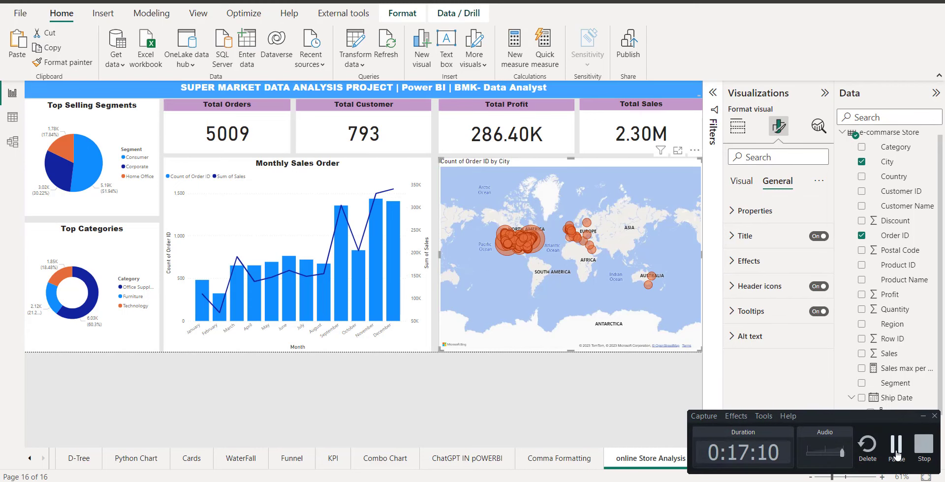
left_click(896, 455)
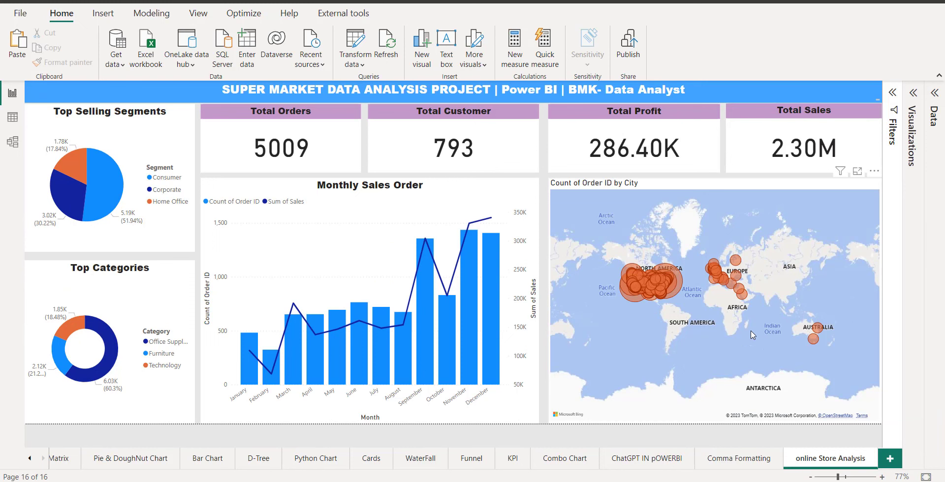
Cross-highlight the page by the Consumer segment, and copy the Monthly Sales Order chart's formatting onto the city map with Format Painter.
left_click(112, 186)
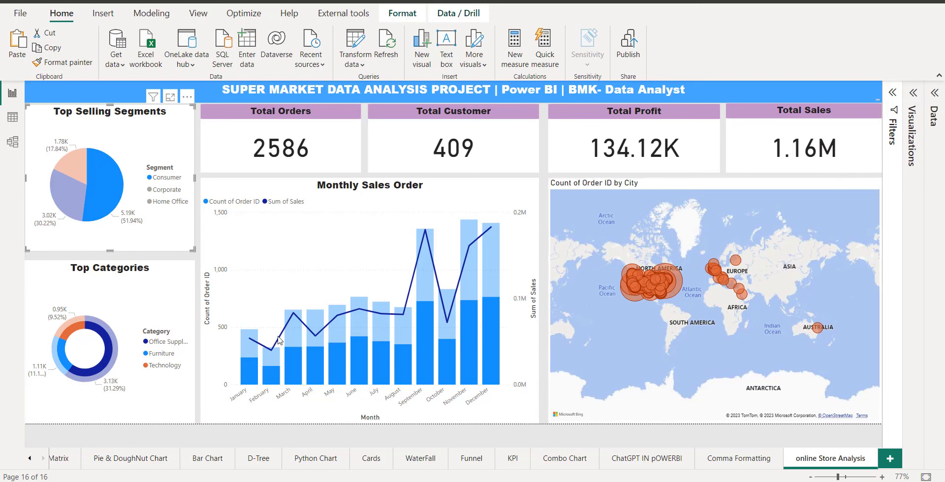
left_click(283, 201)
left_click(306, 253)
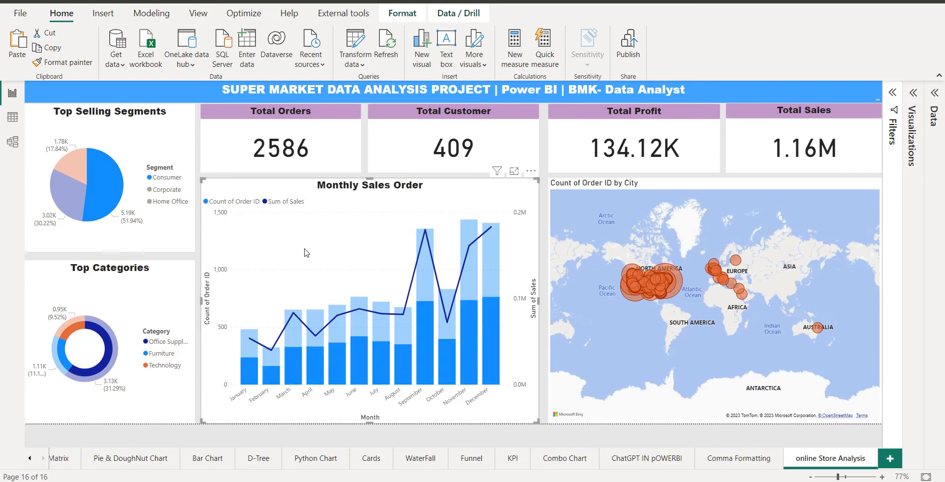
left_click(69, 62)
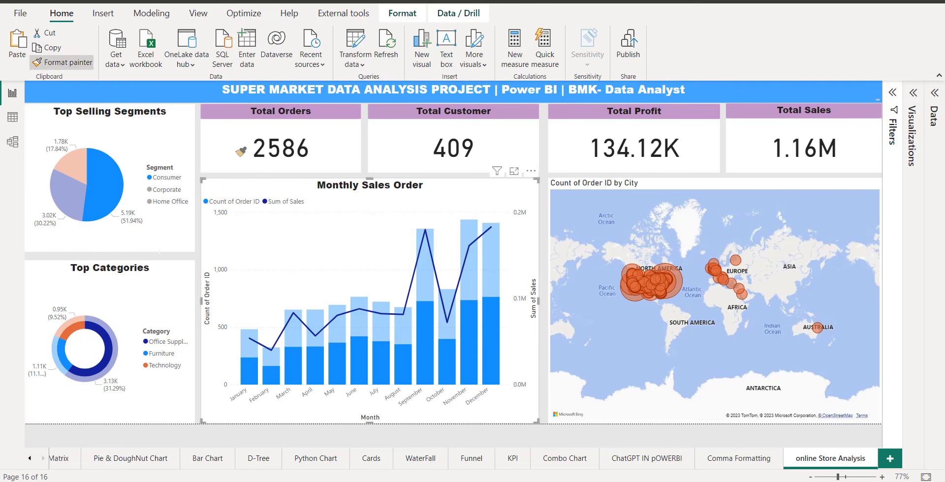
left_click(620, 217)
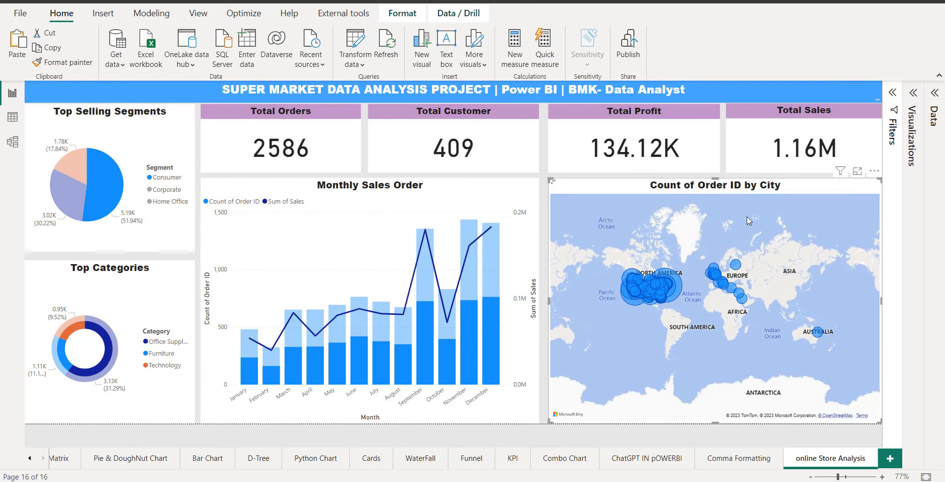
Replace the city map's title text with "TOP Cities".
left_click(916, 98)
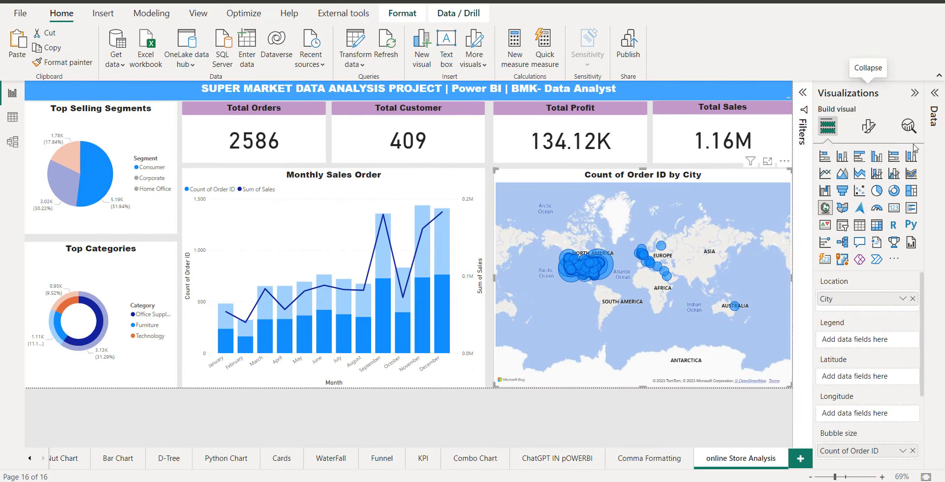
left_click(870, 128)
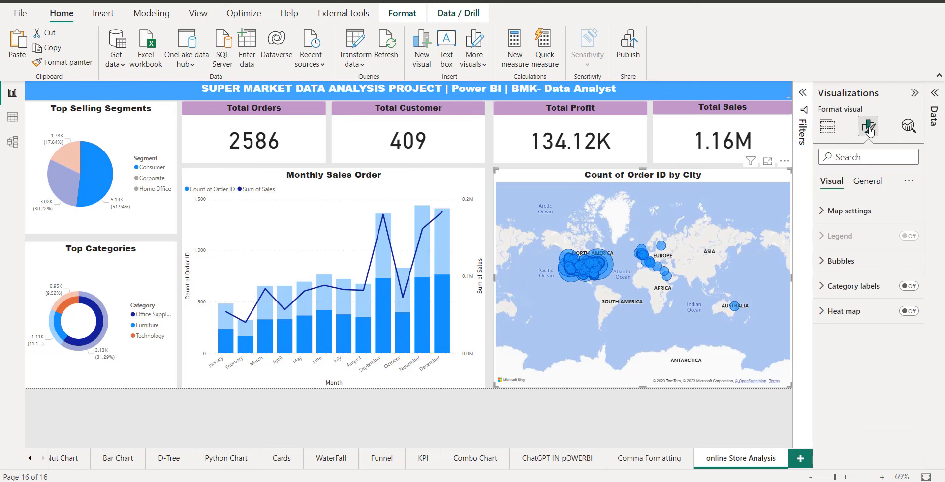
left_click(868, 180)
left_click(838, 236)
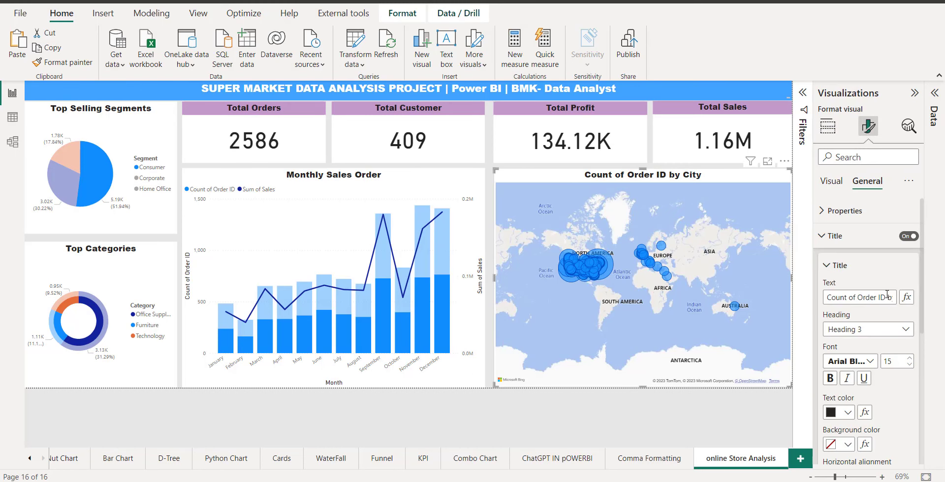
triple_click(883, 296)
key("BackSpace")
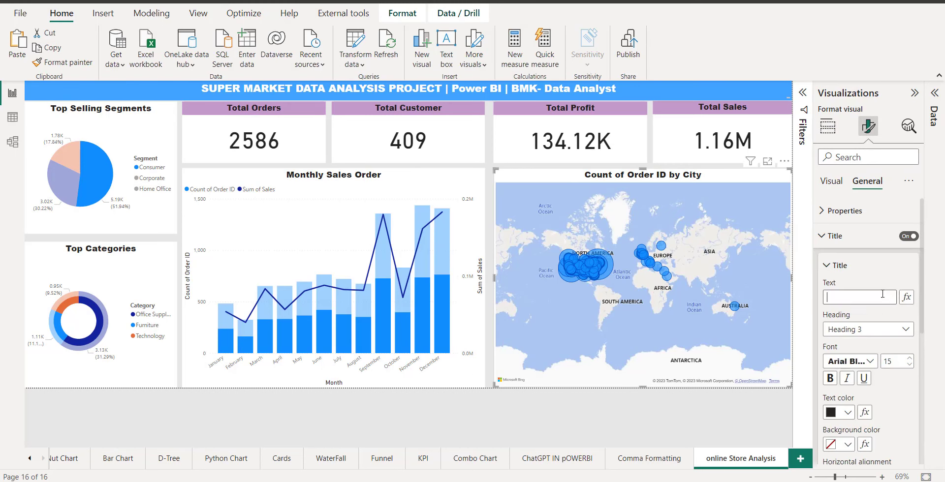
type("y")
key("BackSpace")
type("top")
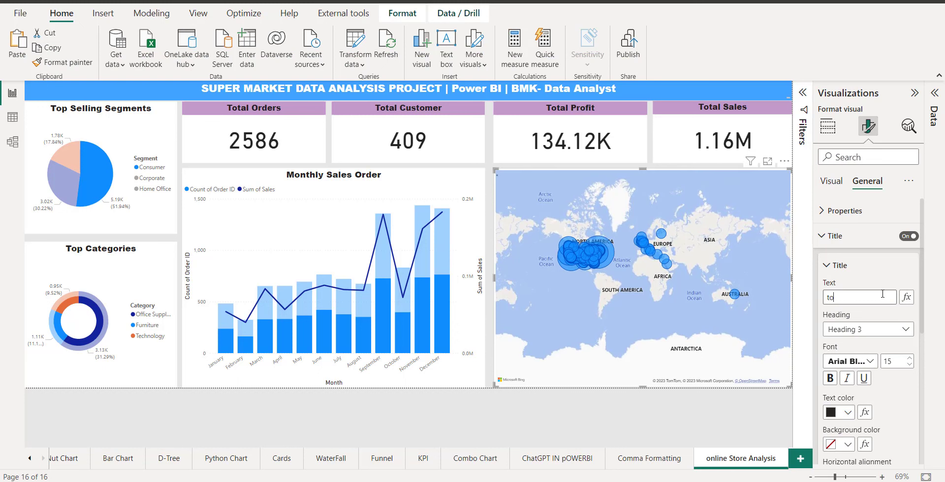
key("BackSpace")
key("BackSpace")
key("BackSpace")
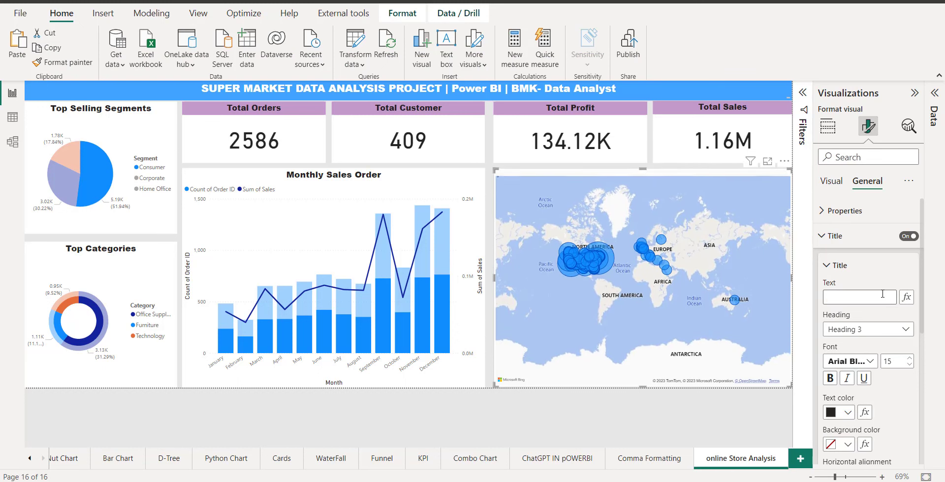
type("TOP")
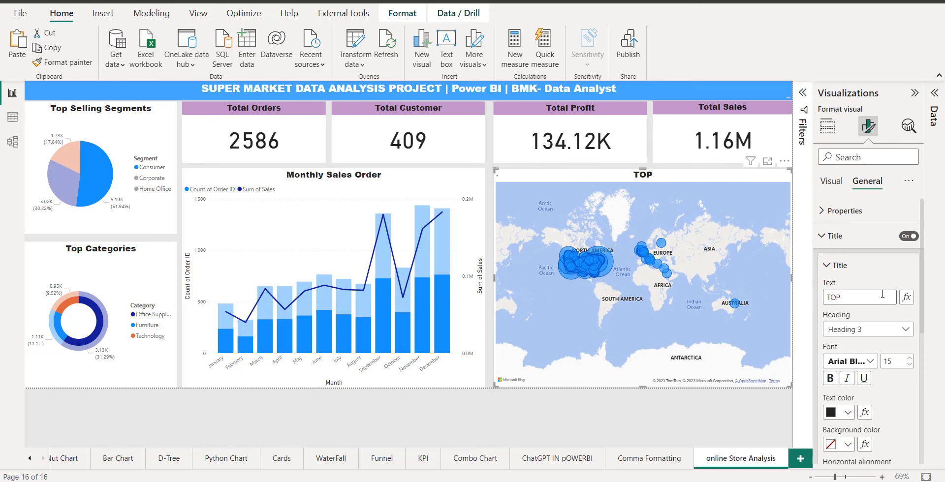
type(" Cities")
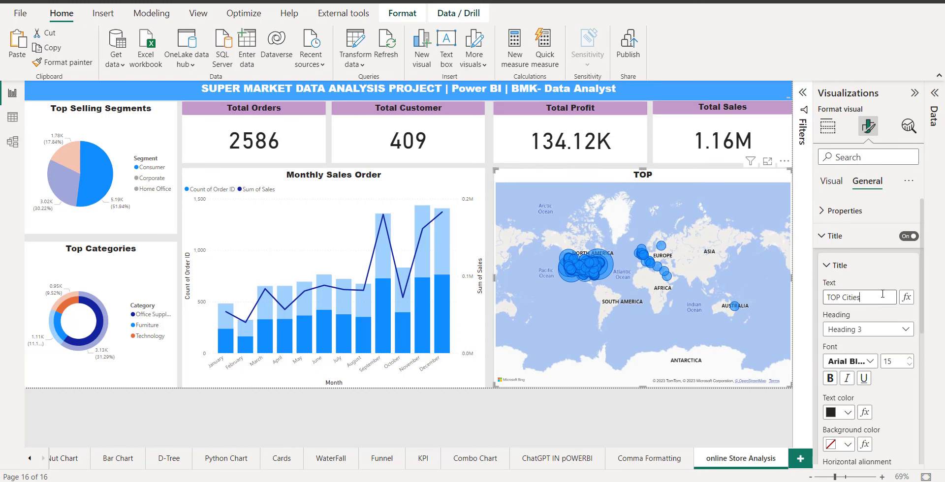
Correct the city map's title to "Top Cities by Order", deselect the map and collapse the visualization settings.
left_click(842, 299)
key("BackSpace")
key("BackSpace")
key("BackSpace")
type("op Cities")
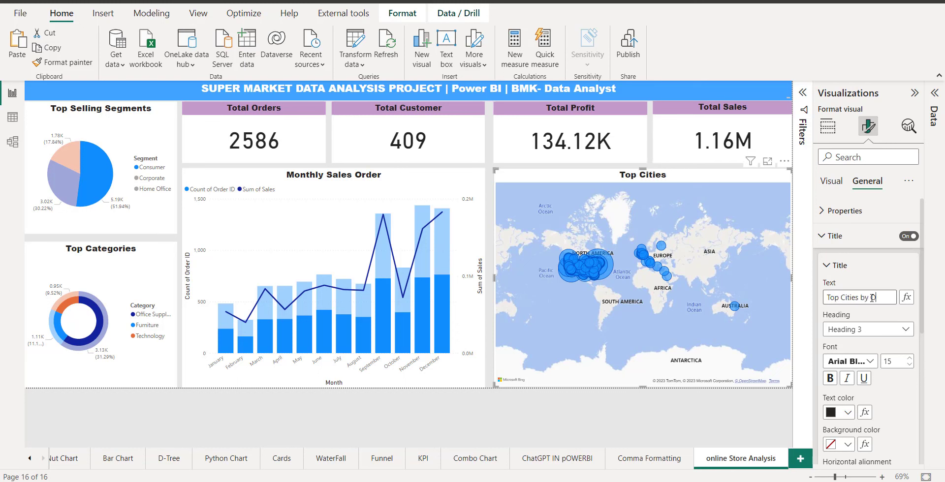
type(" by Order")
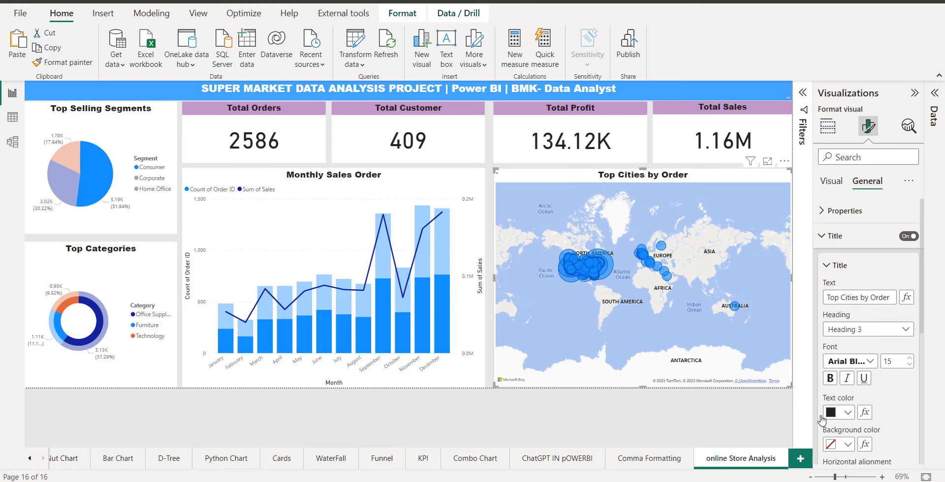
left_click(623, 409)
left_click(915, 92)
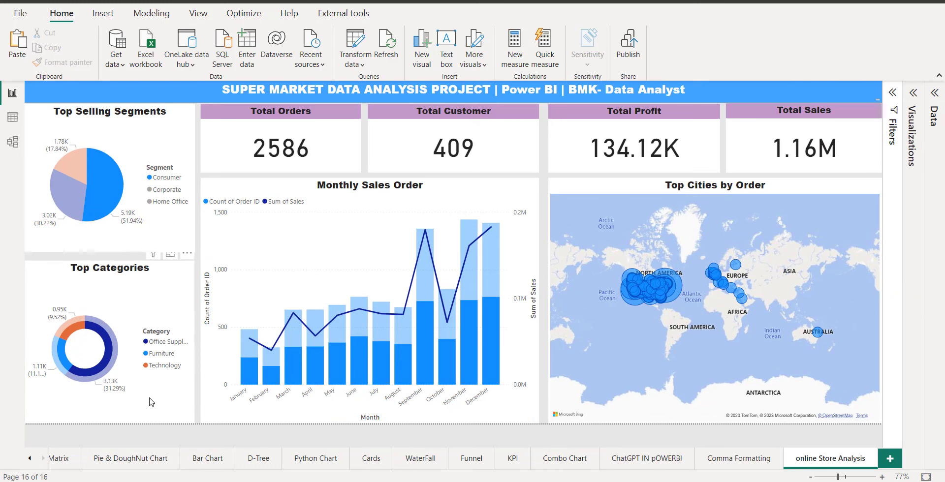
Cross-highlight the page by the Office Supplies category from the Top Categories donut chart.
left_click(124, 376)
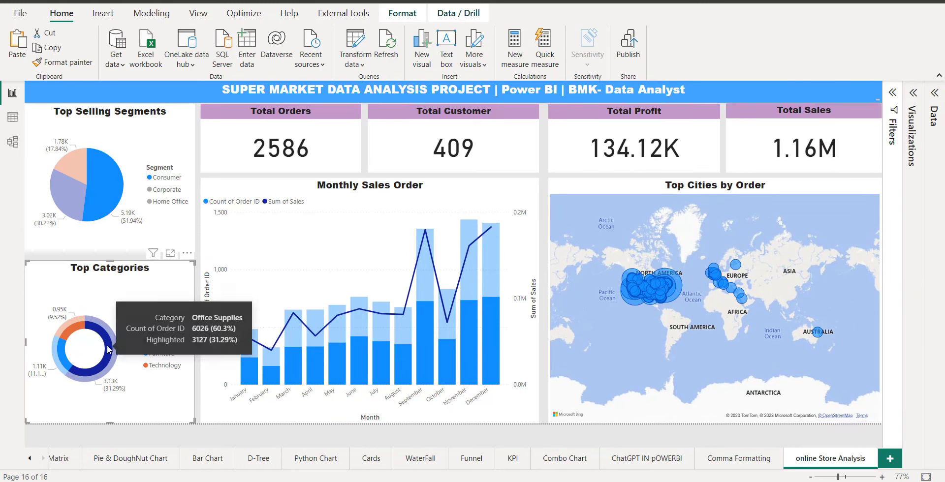
left_click(110, 351)
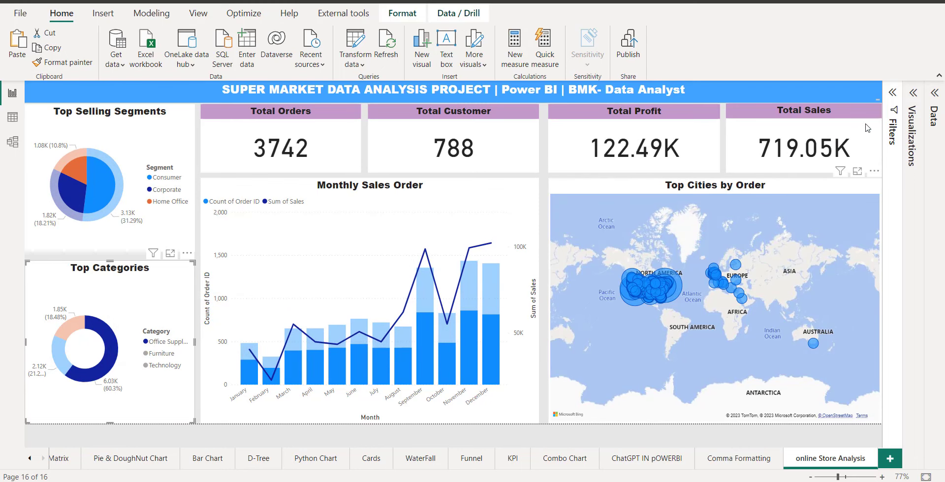
Try the Top Cities by Order visual as a treemap, switch it back to a map and collapse the visualization settings.
left_click(913, 92)
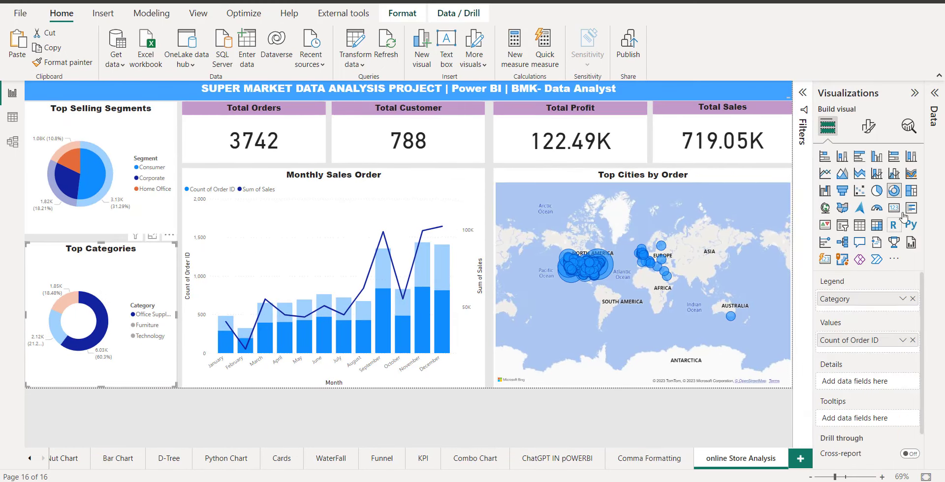
left_click(771, 246)
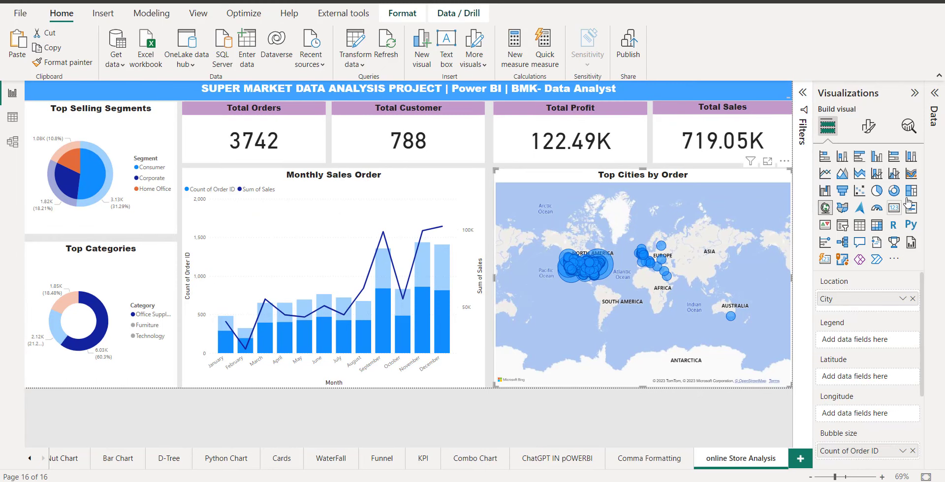
left_click(913, 193)
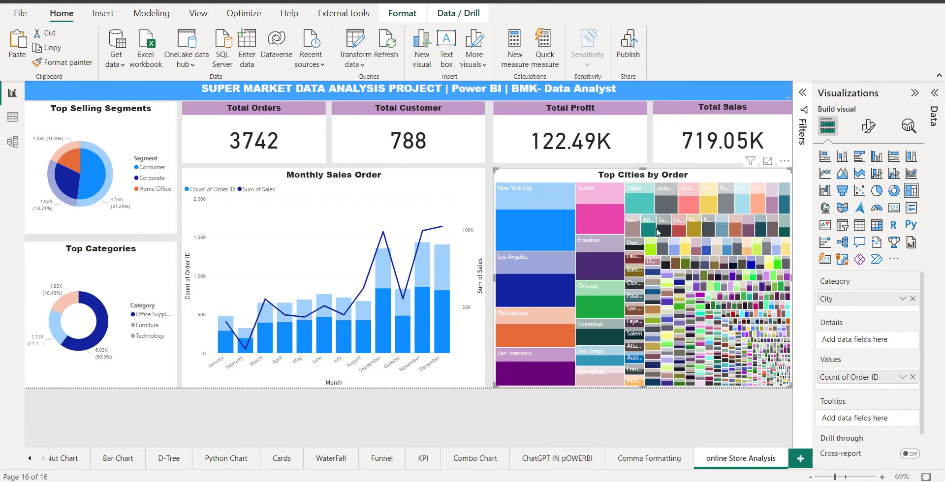
left_click(825, 208)
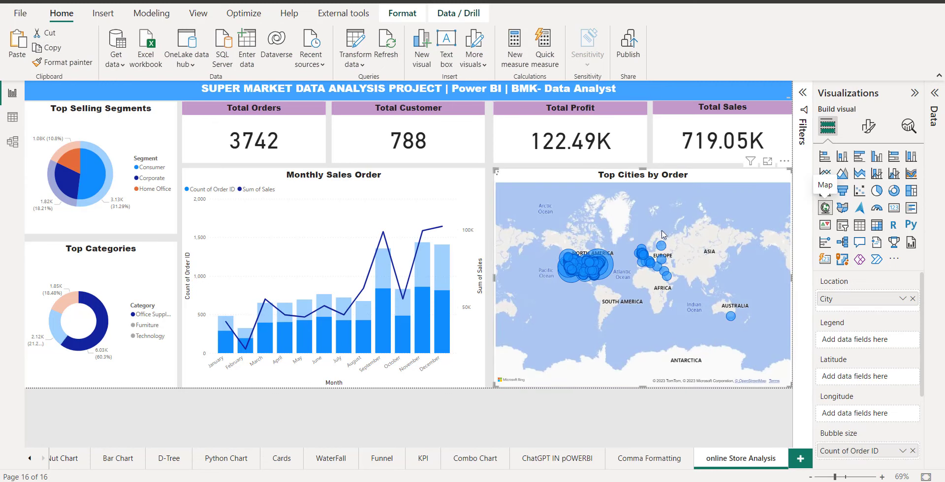
left_click(561, 424)
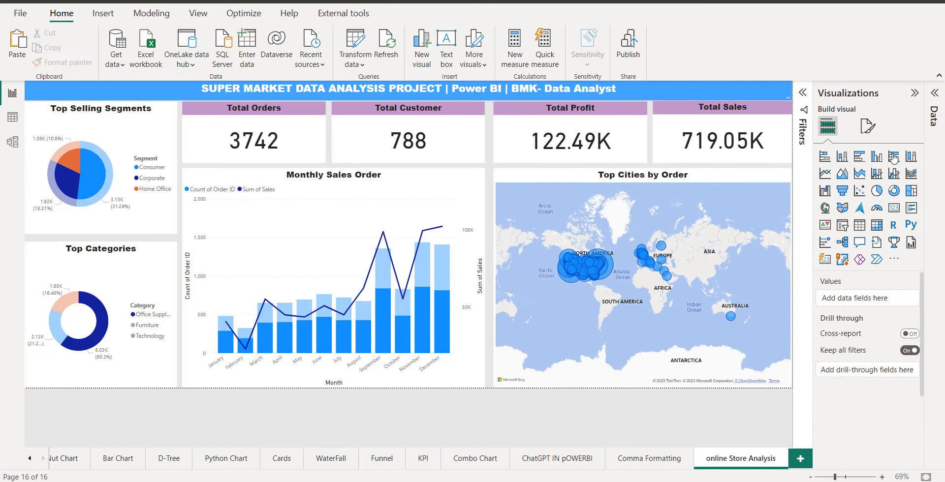
left_click(915, 93)
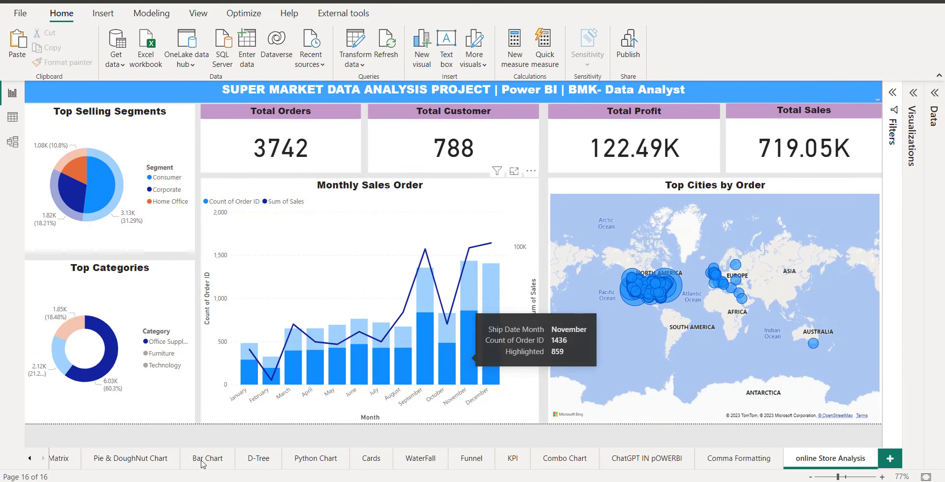
Clear the Office Supplies highlight and cross-highlight the page by January and by February from the Monthly Sales Order chart.
left_click(106, 361)
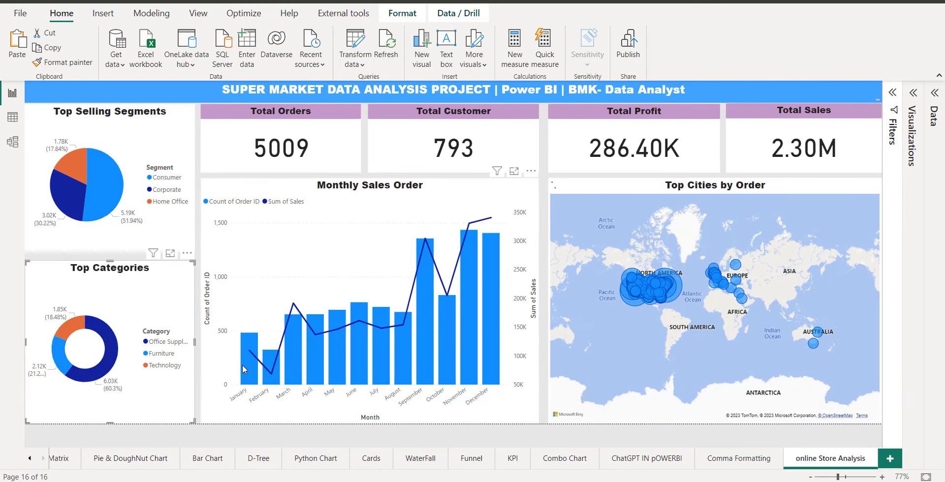
left_click(249, 369)
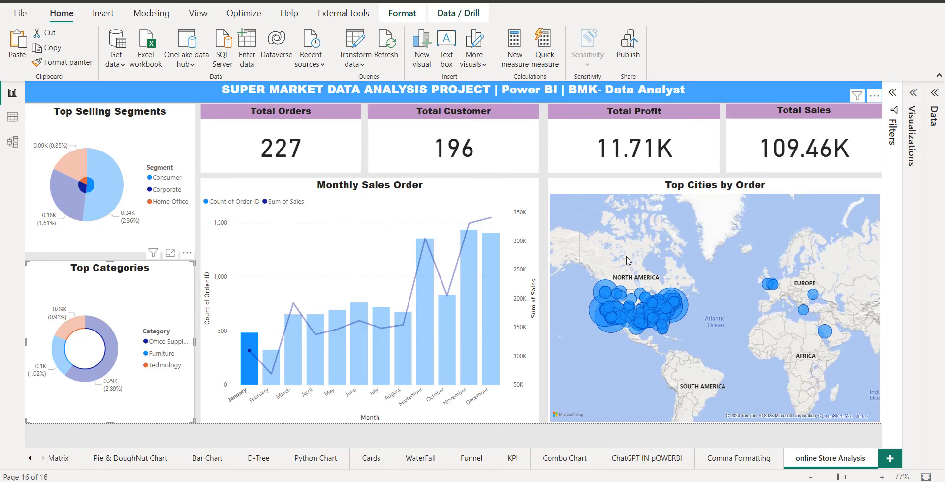
left_click(273, 372)
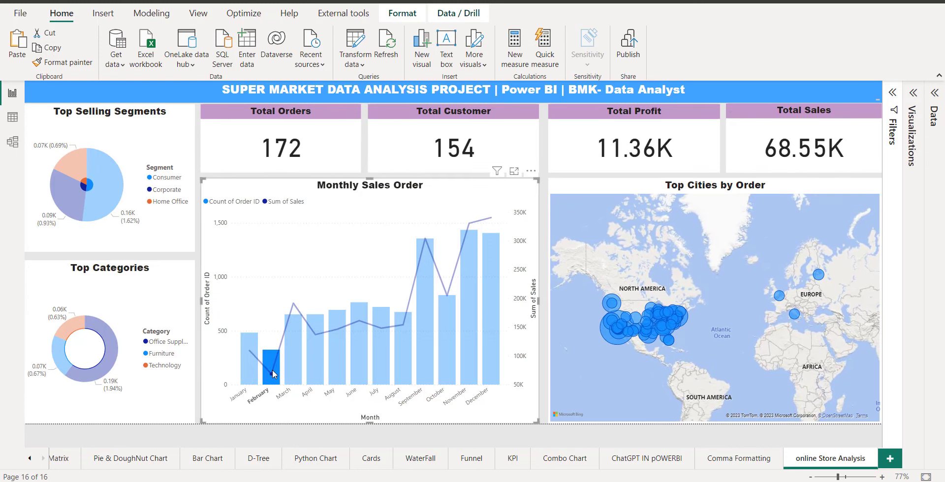
Cross-highlight the page by a city bubble on North America's west coast in the Top Cities by Order map.
left_click(604, 332)
left_click(632, 306)
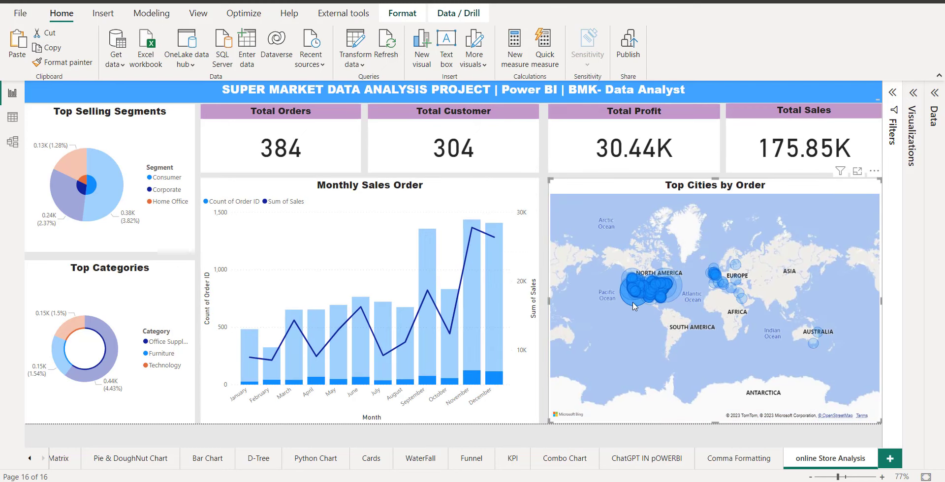
left_click(633, 305)
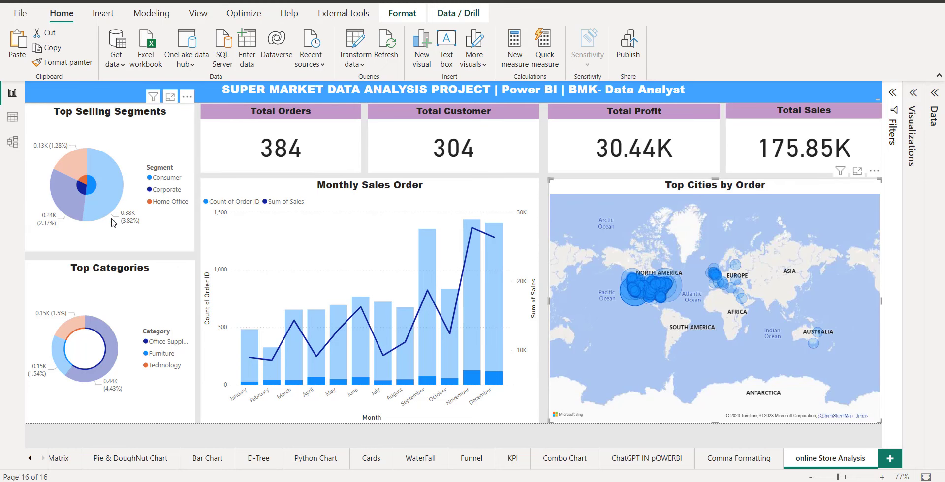
Cross-highlight the page by Technology, Office Supplies and Furniture in turn from the Top Categories donut chart.
left_click(162, 395)
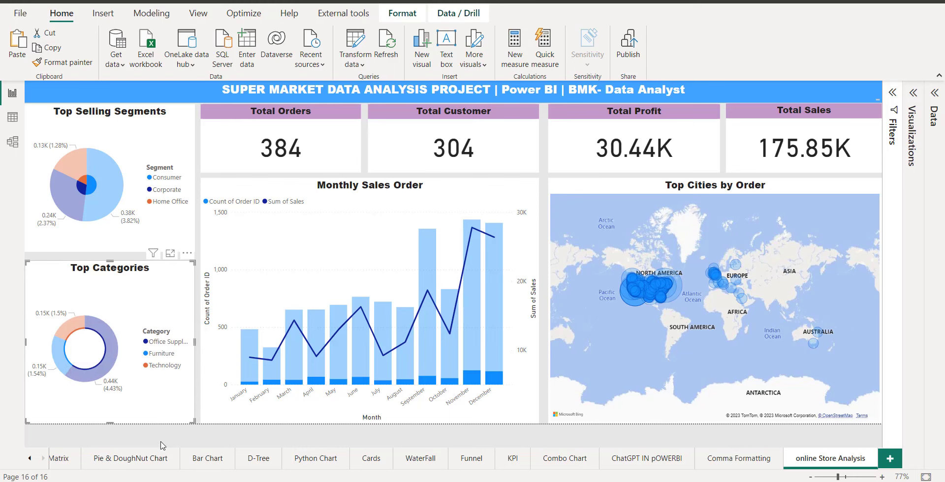
left_click(75, 335)
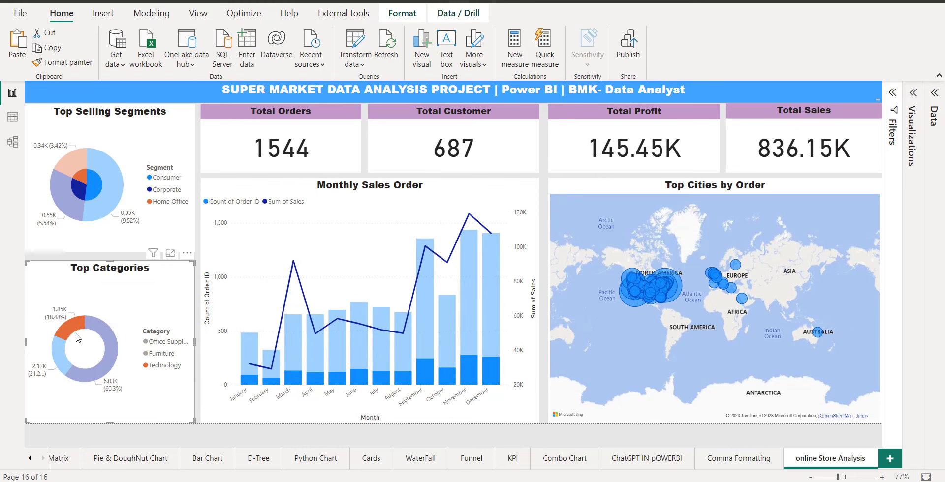
mouse_move(477, 383)
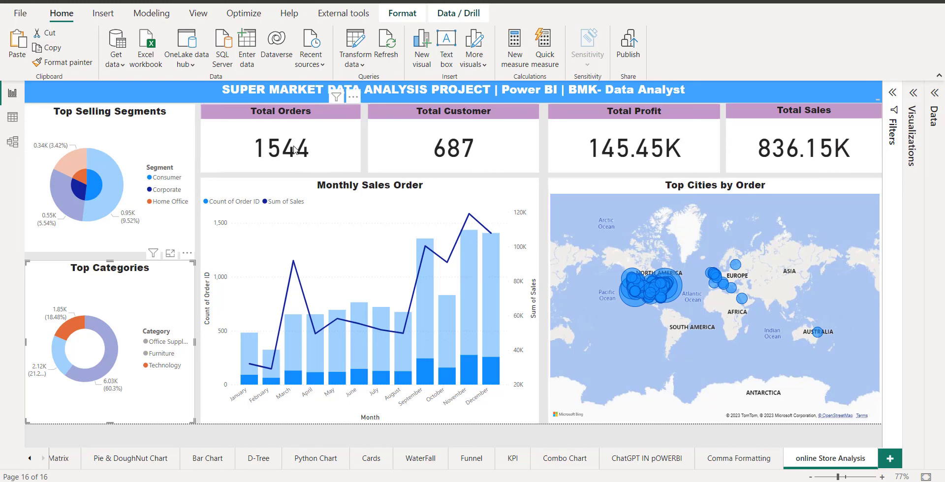
left_click(110, 358)
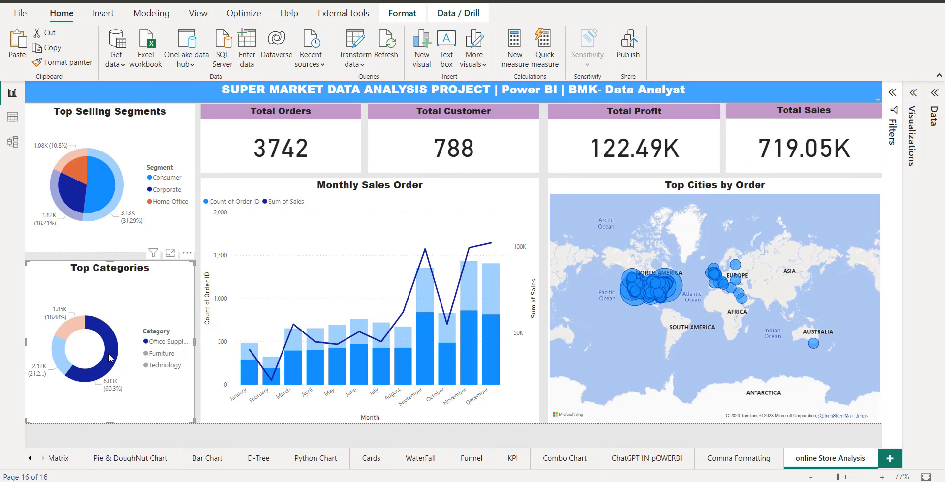
left_click(62, 357)
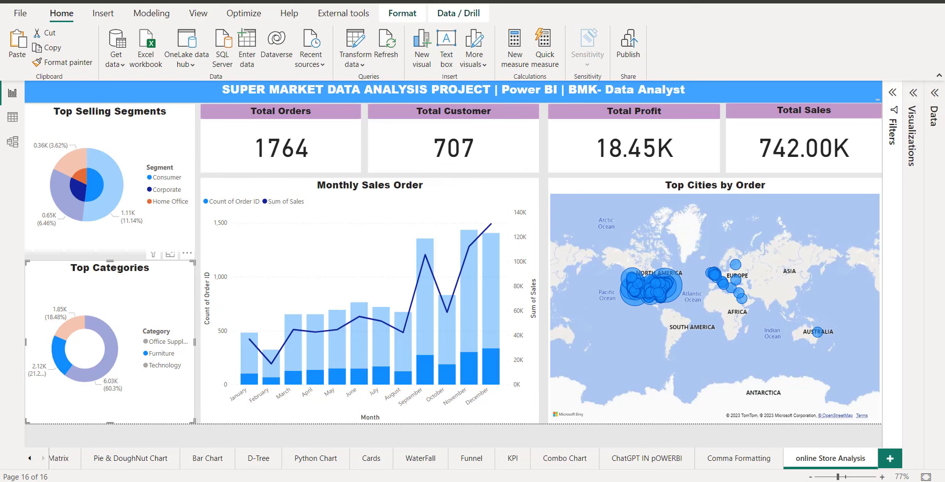
left_click(918, 278)
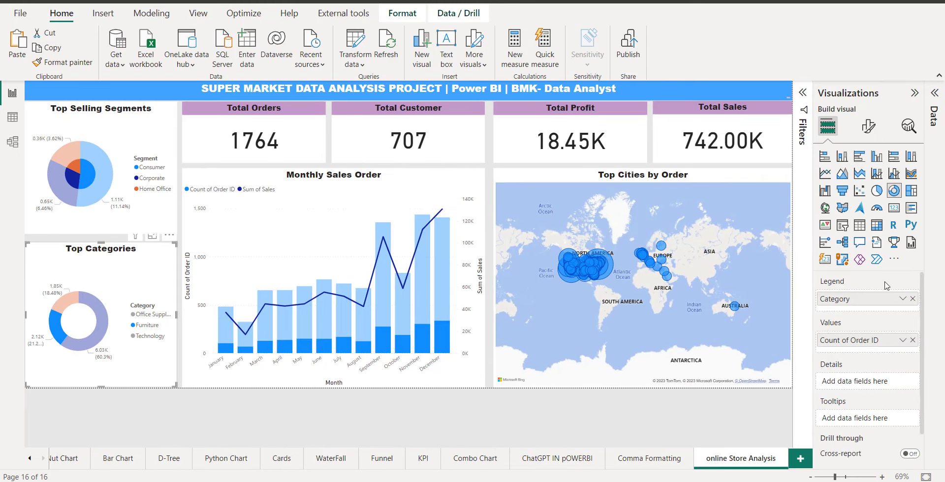
left_click(672, 413)
left_click(913, 94)
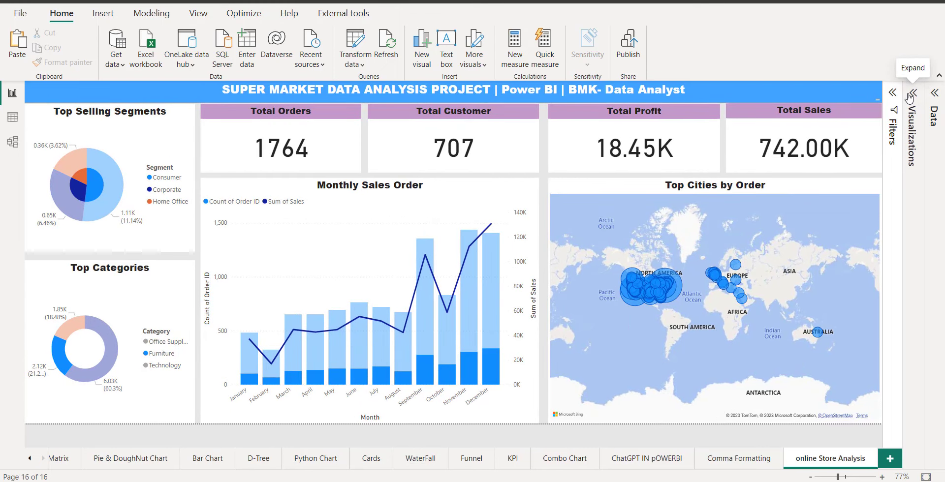
Clear the Furniture highlight from the page and deselect all visuals.
left_click(283, 264)
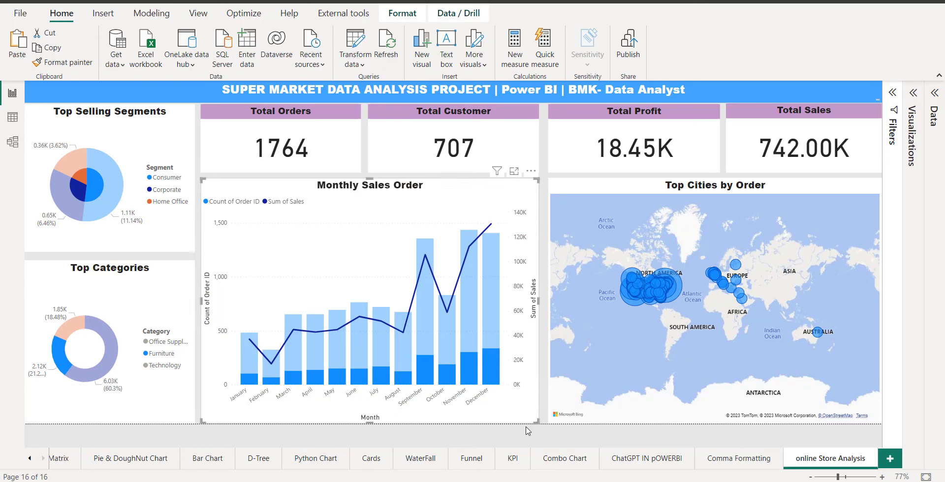
left_click(167, 406)
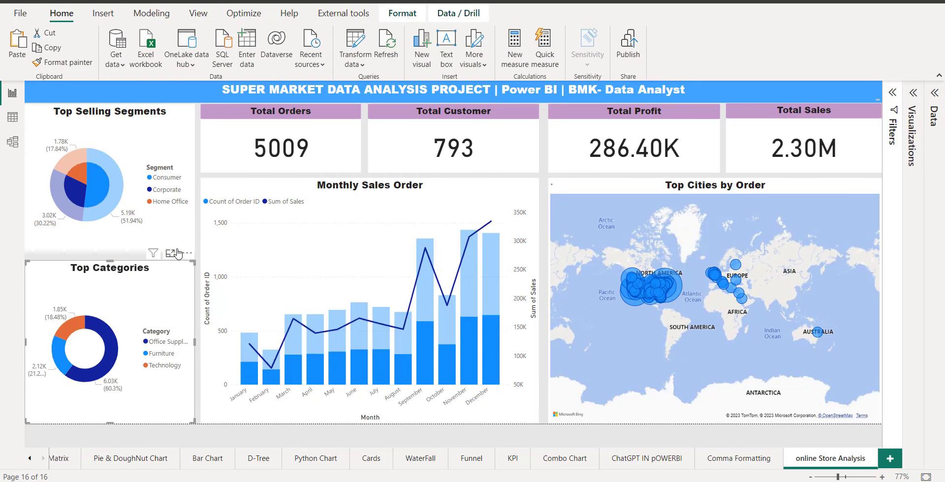
left_click(232, 434)
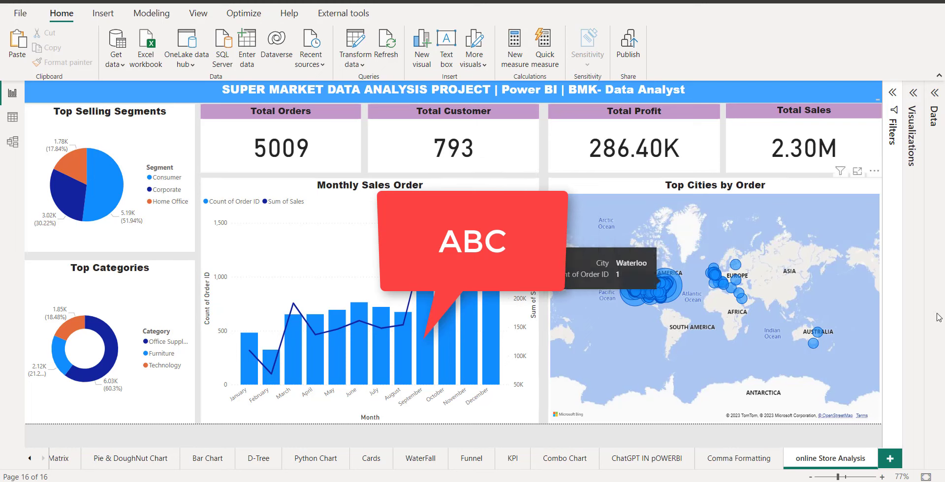
left_click(787, 481)
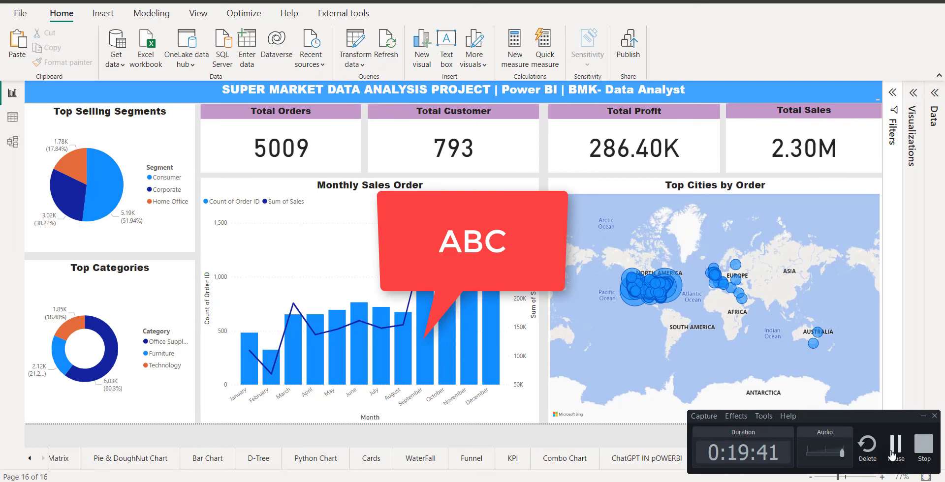